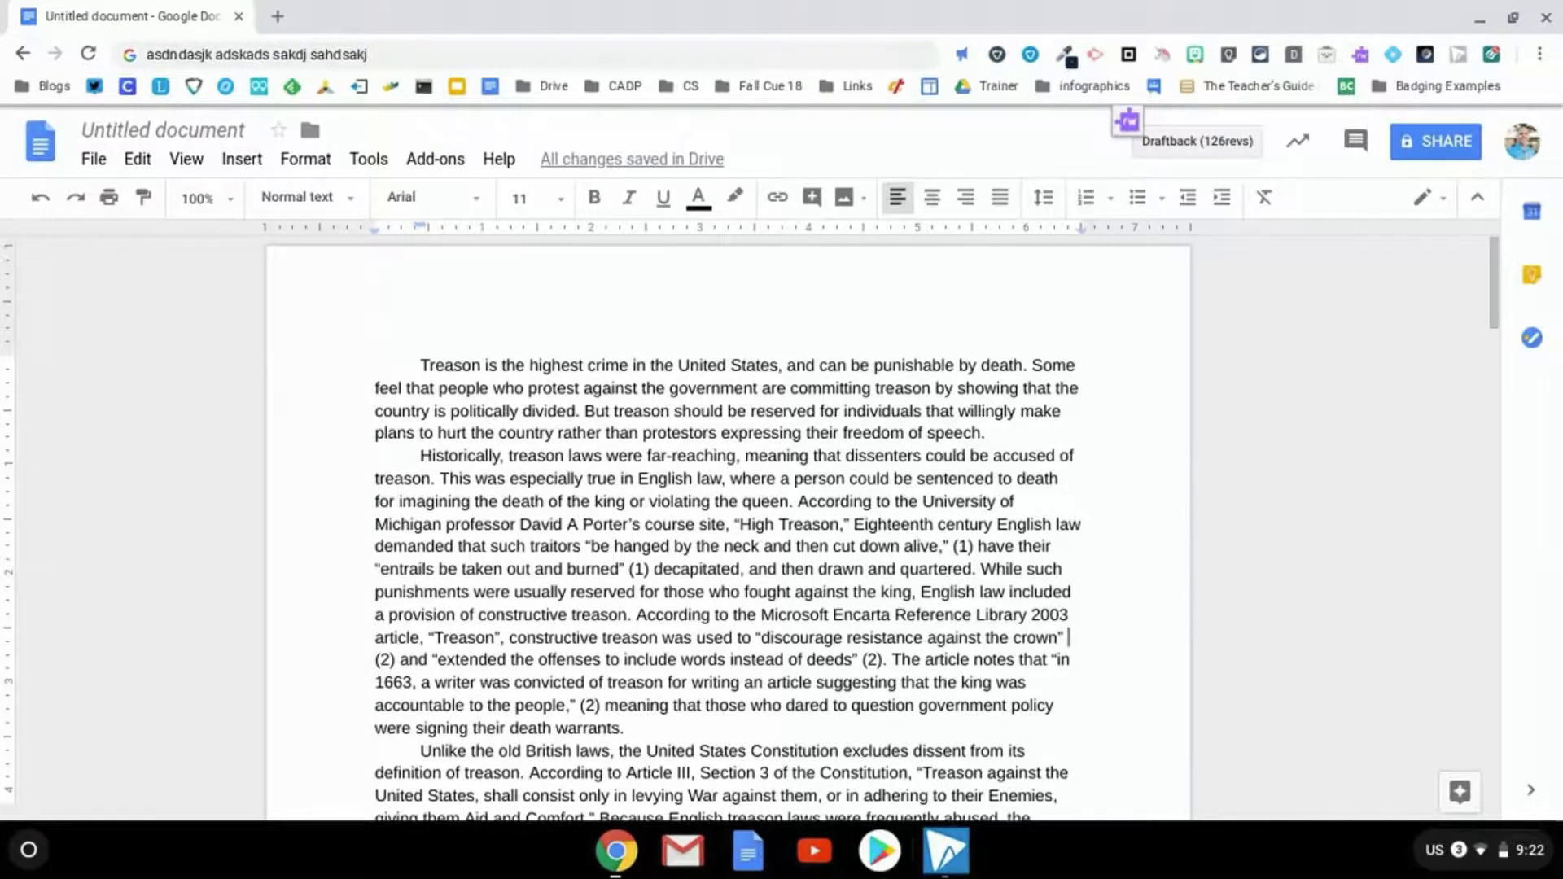
Select the words 'Treason' and 'highest', then the whole 'Historically, treason laws were far-reaching' paragraph
{"action": "left_click", "coordinate": [422, 367]}
{"action": "double_click", "coordinate": [459, 366]}
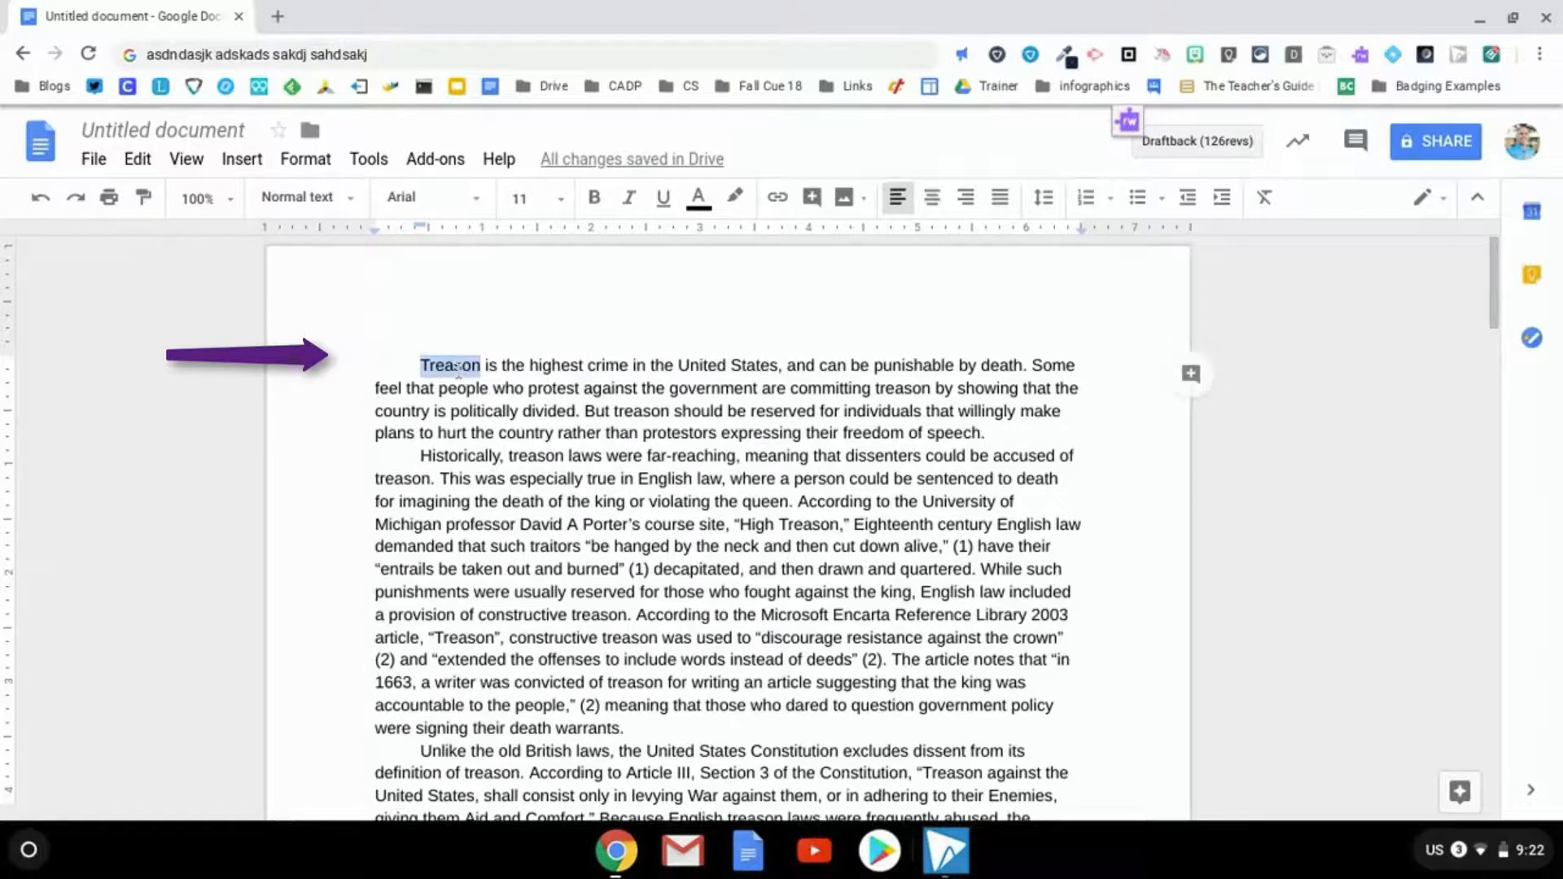
{"action": "double_click", "coordinate": [554, 366]}
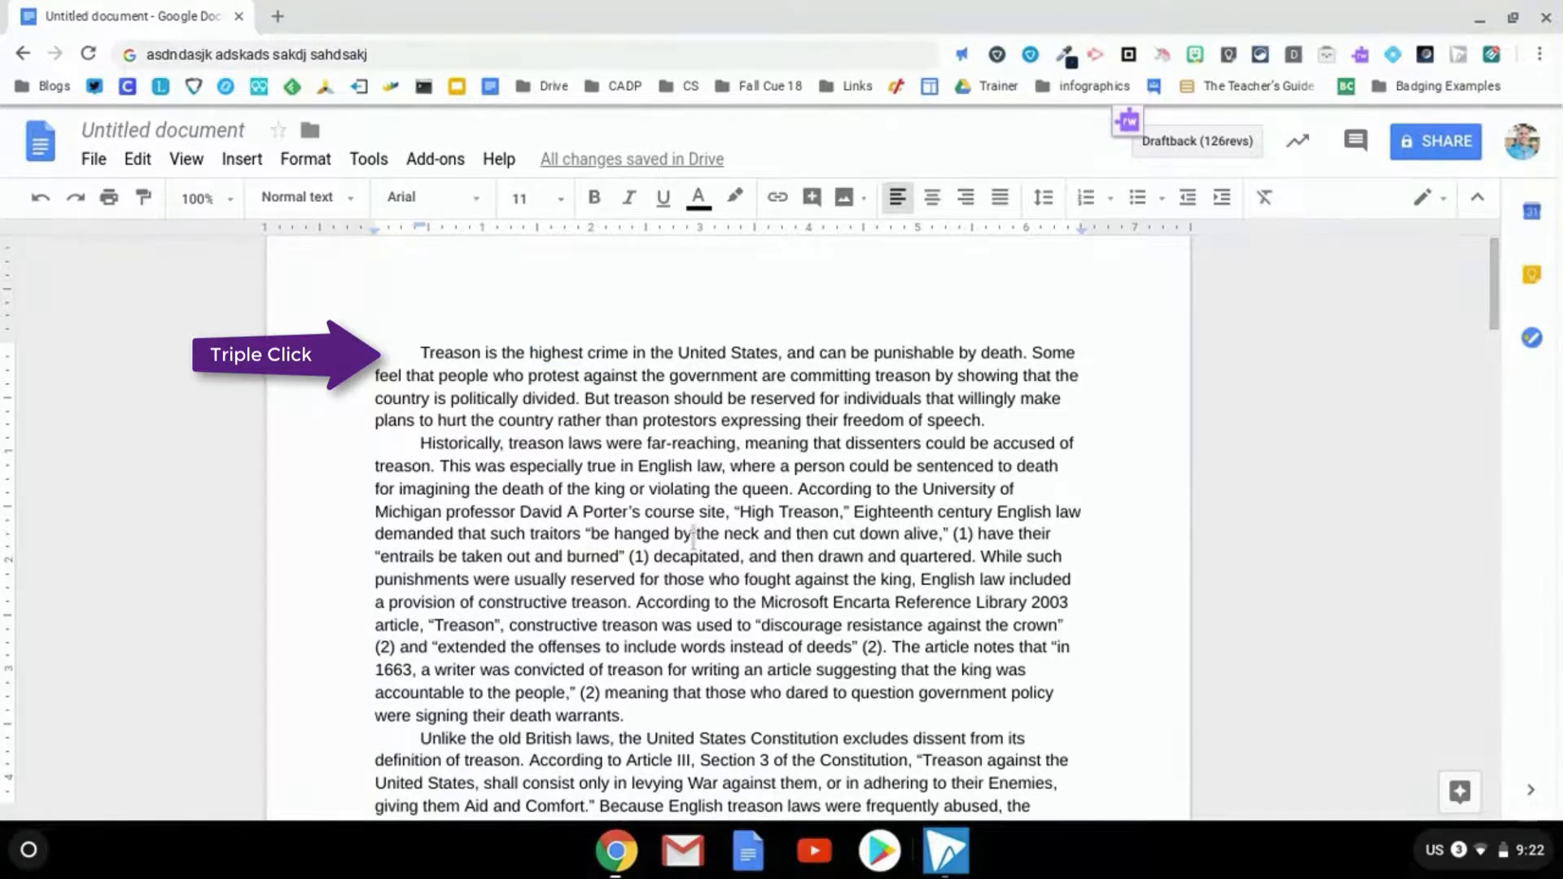
{"action": "triple_click", "coordinate": [693, 537]}
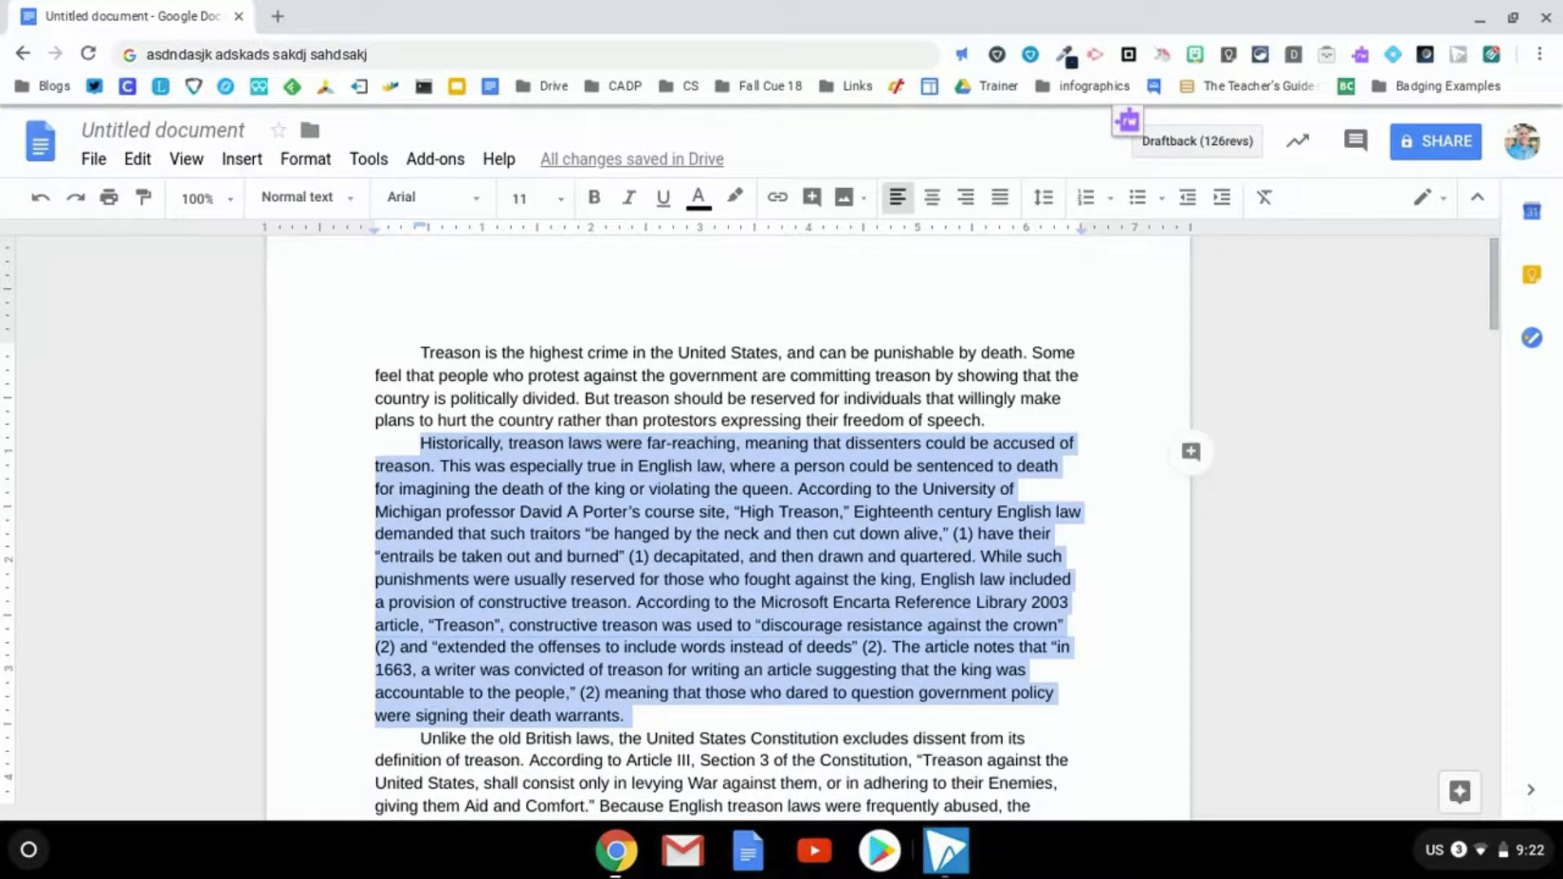
Delete the selected 'Historically' paragraph and undo to restore it
{"action": "key", "text": "BackSpace"}
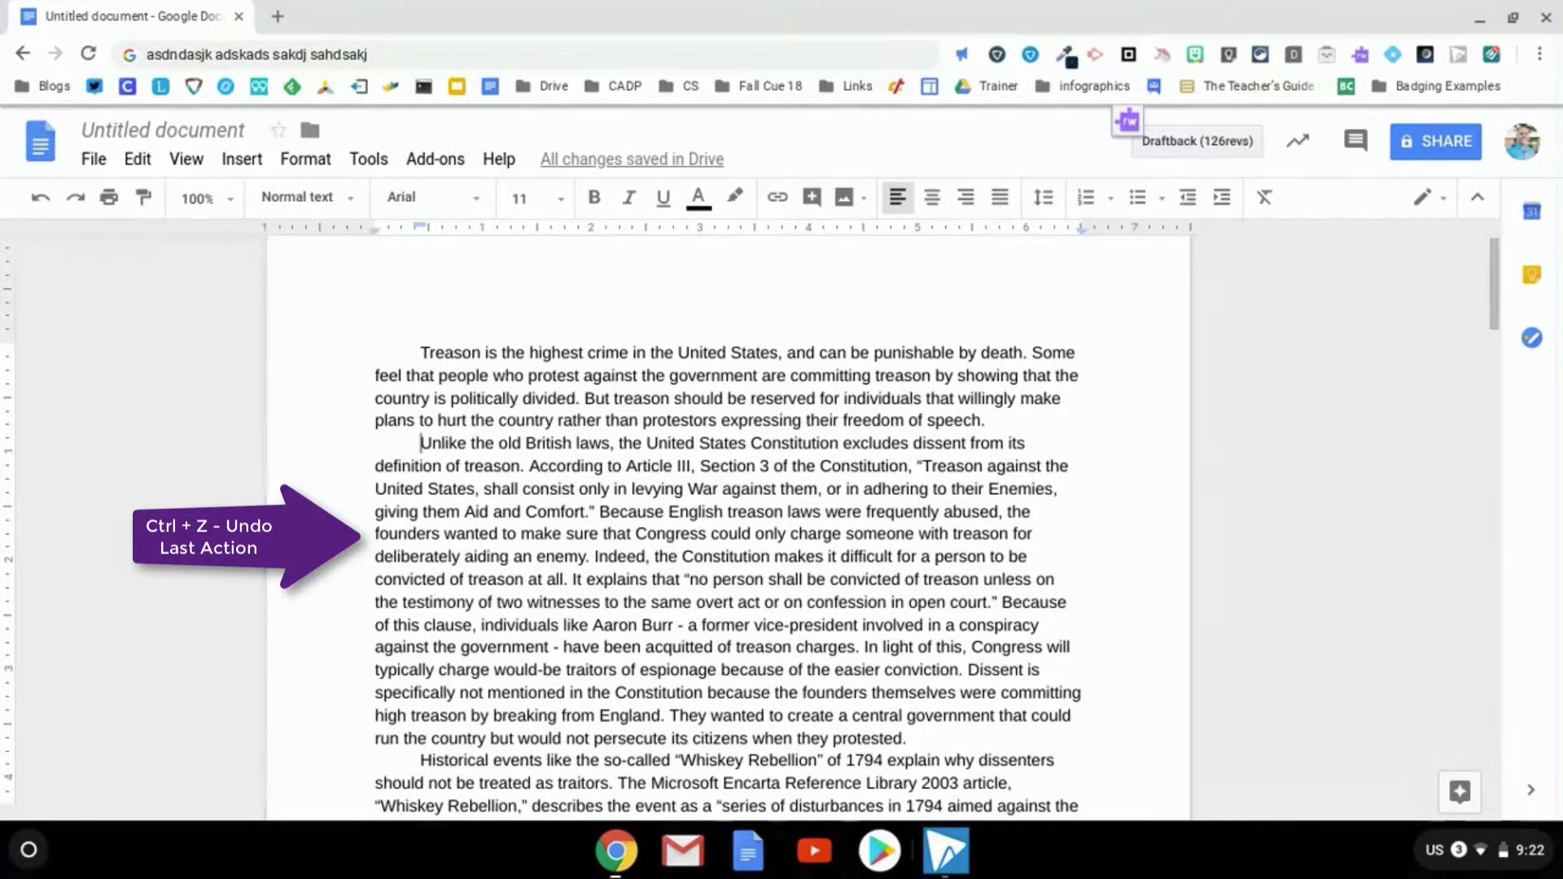
{"action": "key", "text": "ctrl+z"}
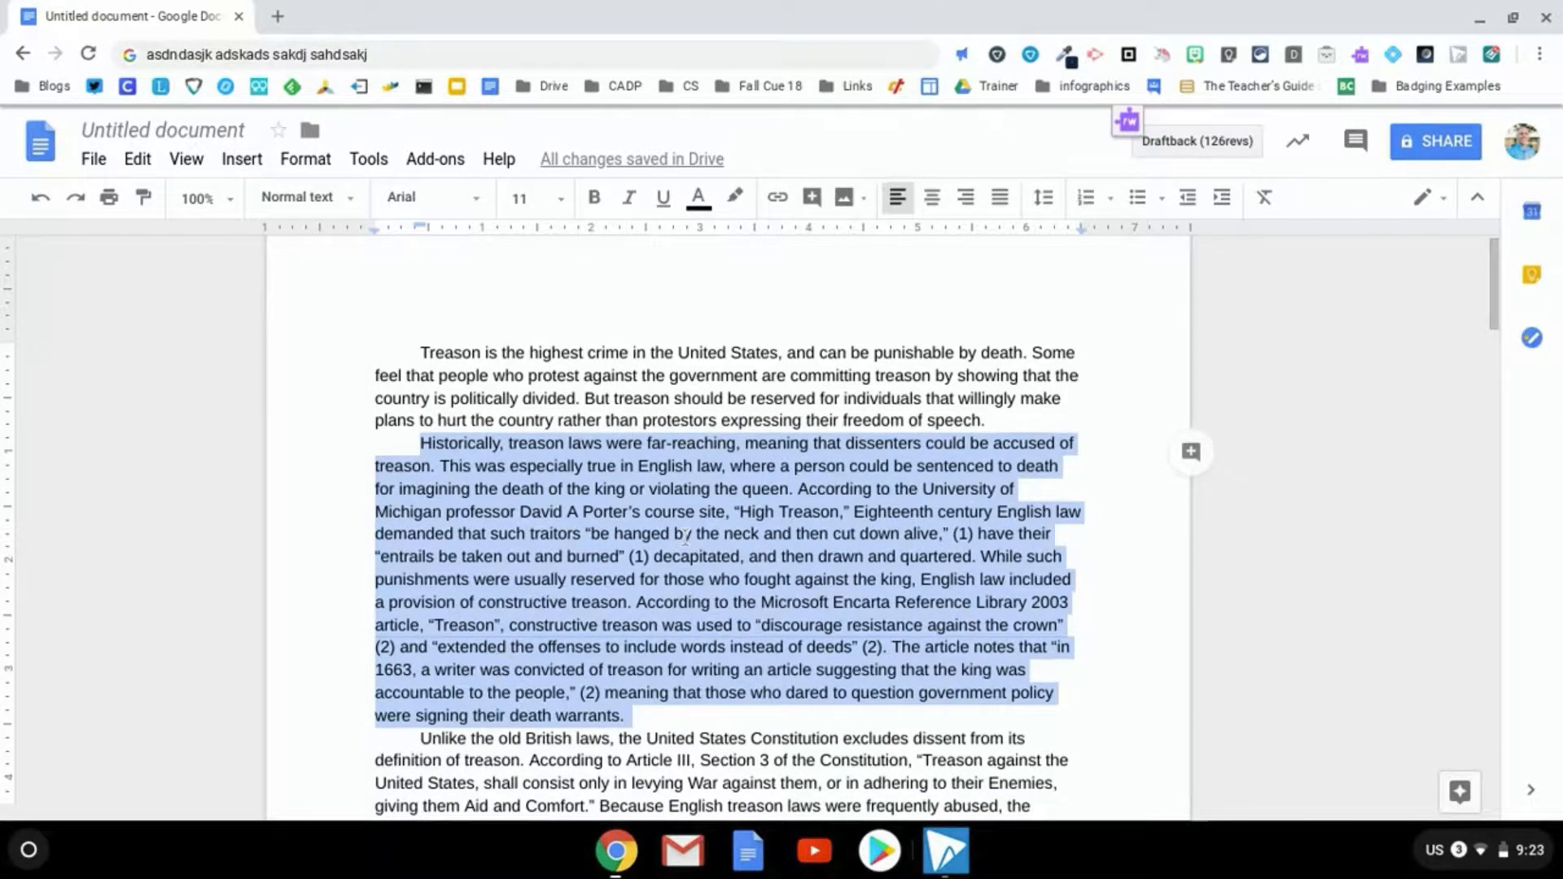
{"action": "left_click", "coordinate": [593, 468]}
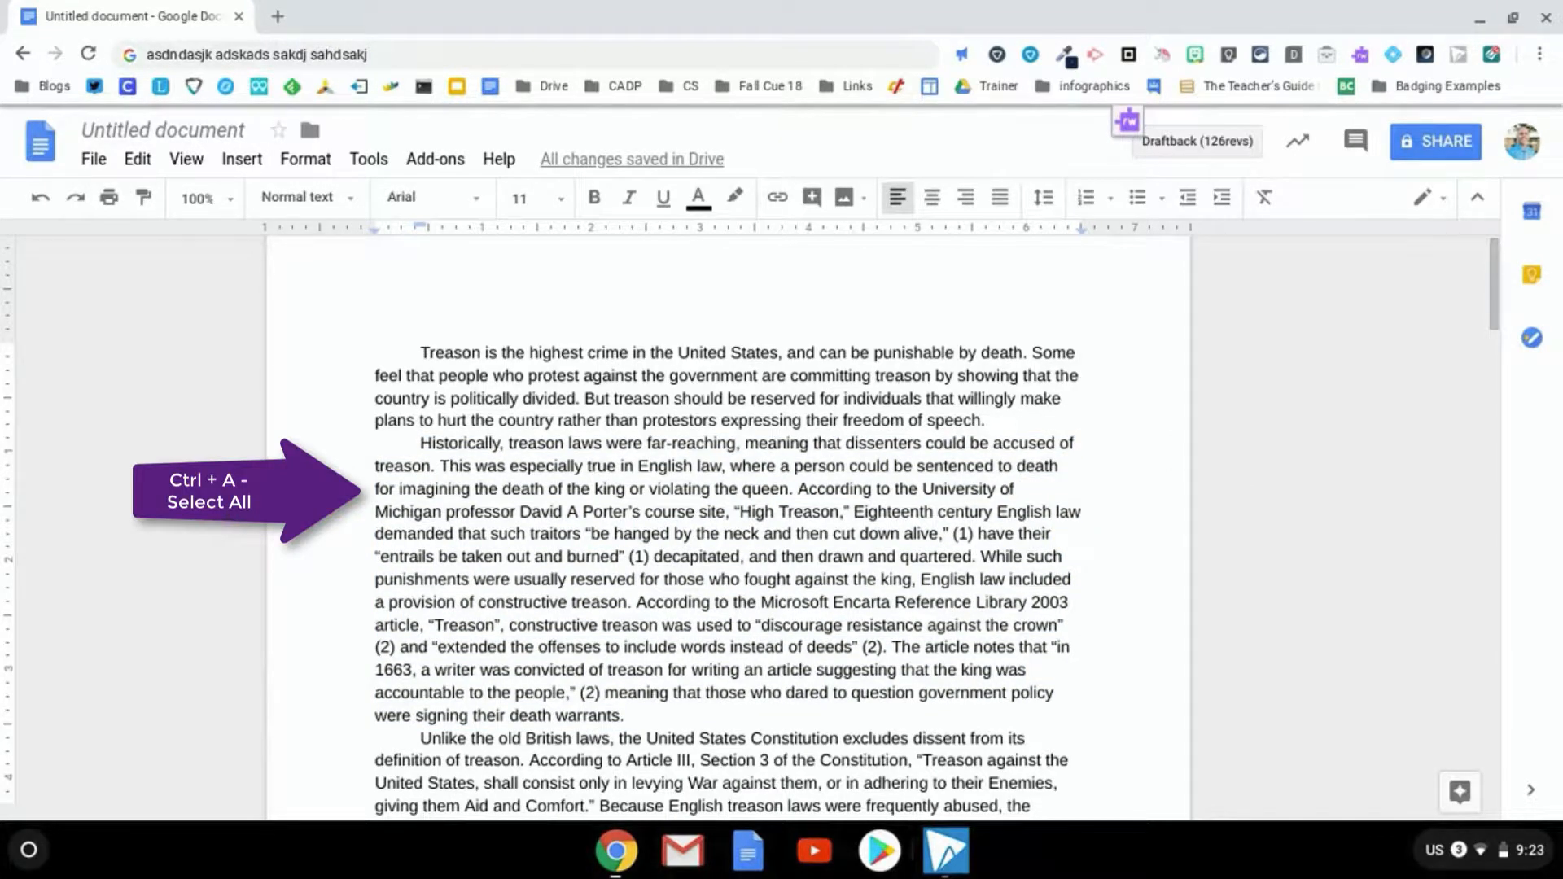
Select all the text in the essay with Ctrl+A
{"action": "key", "text": "ctrl+a"}
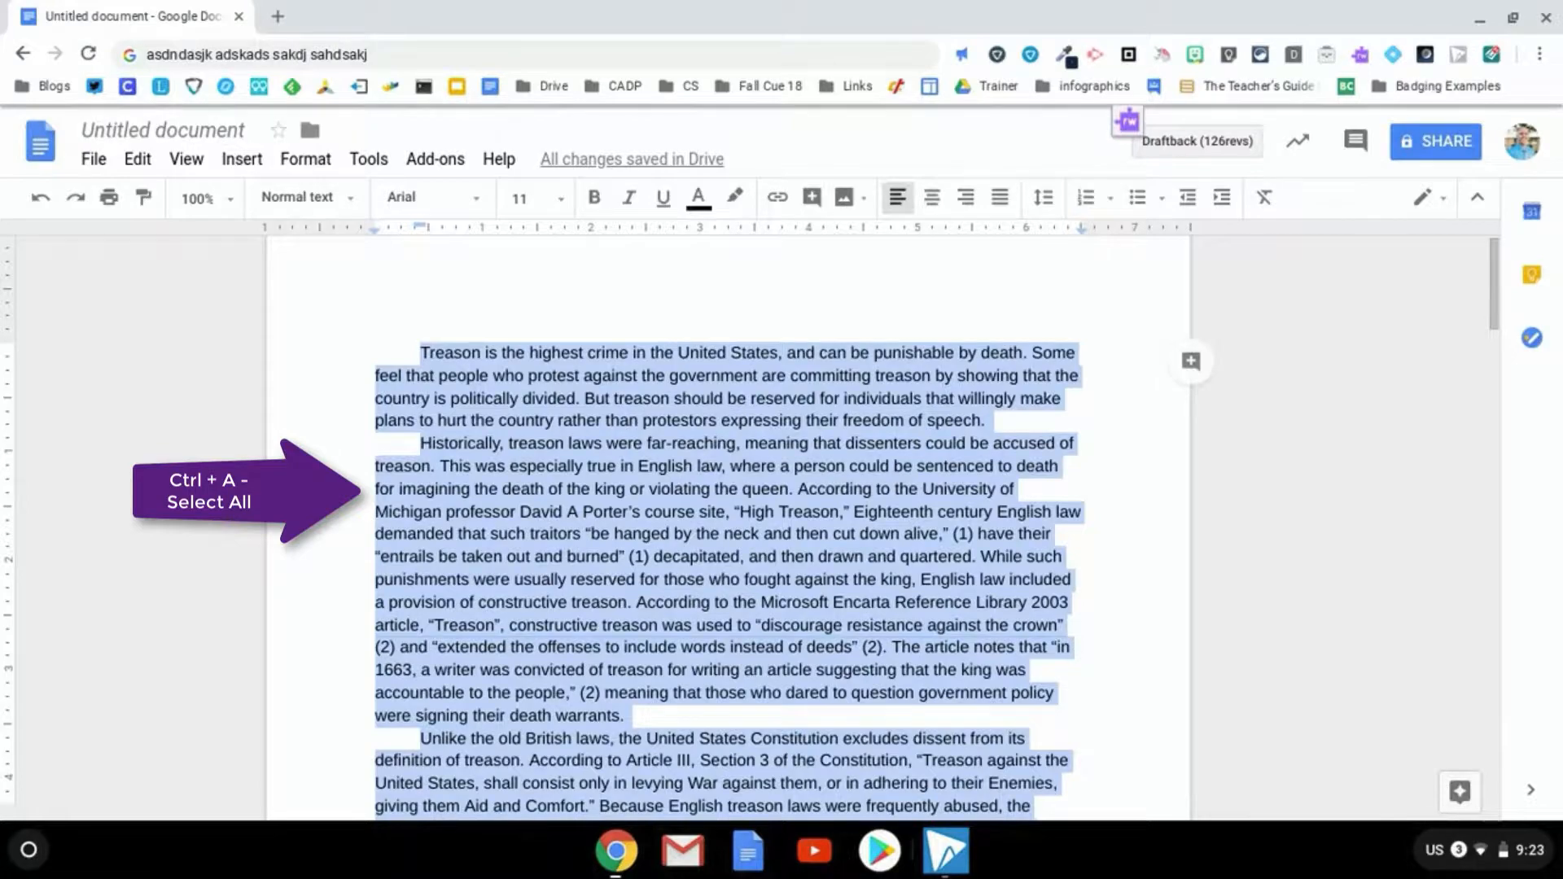
{"action": "scroll", "coordinate": [728, 528], "scroll_direction": "down", "scroll_amount": 20}
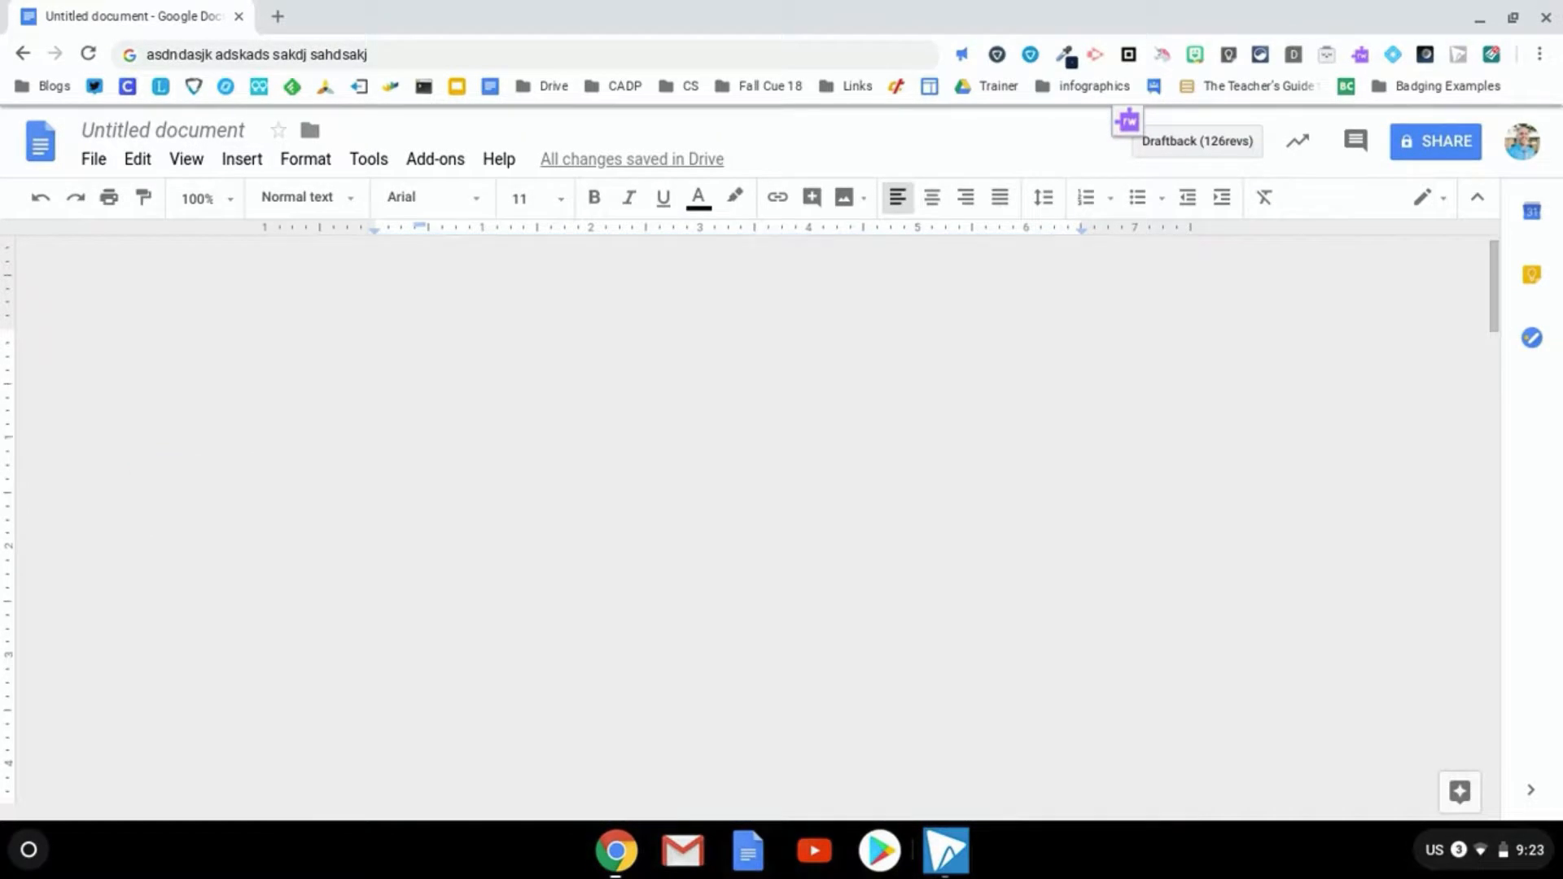
{"action": "scroll", "coordinate": [728, 528], "scroll_direction": "up", "scroll_amount": 20}
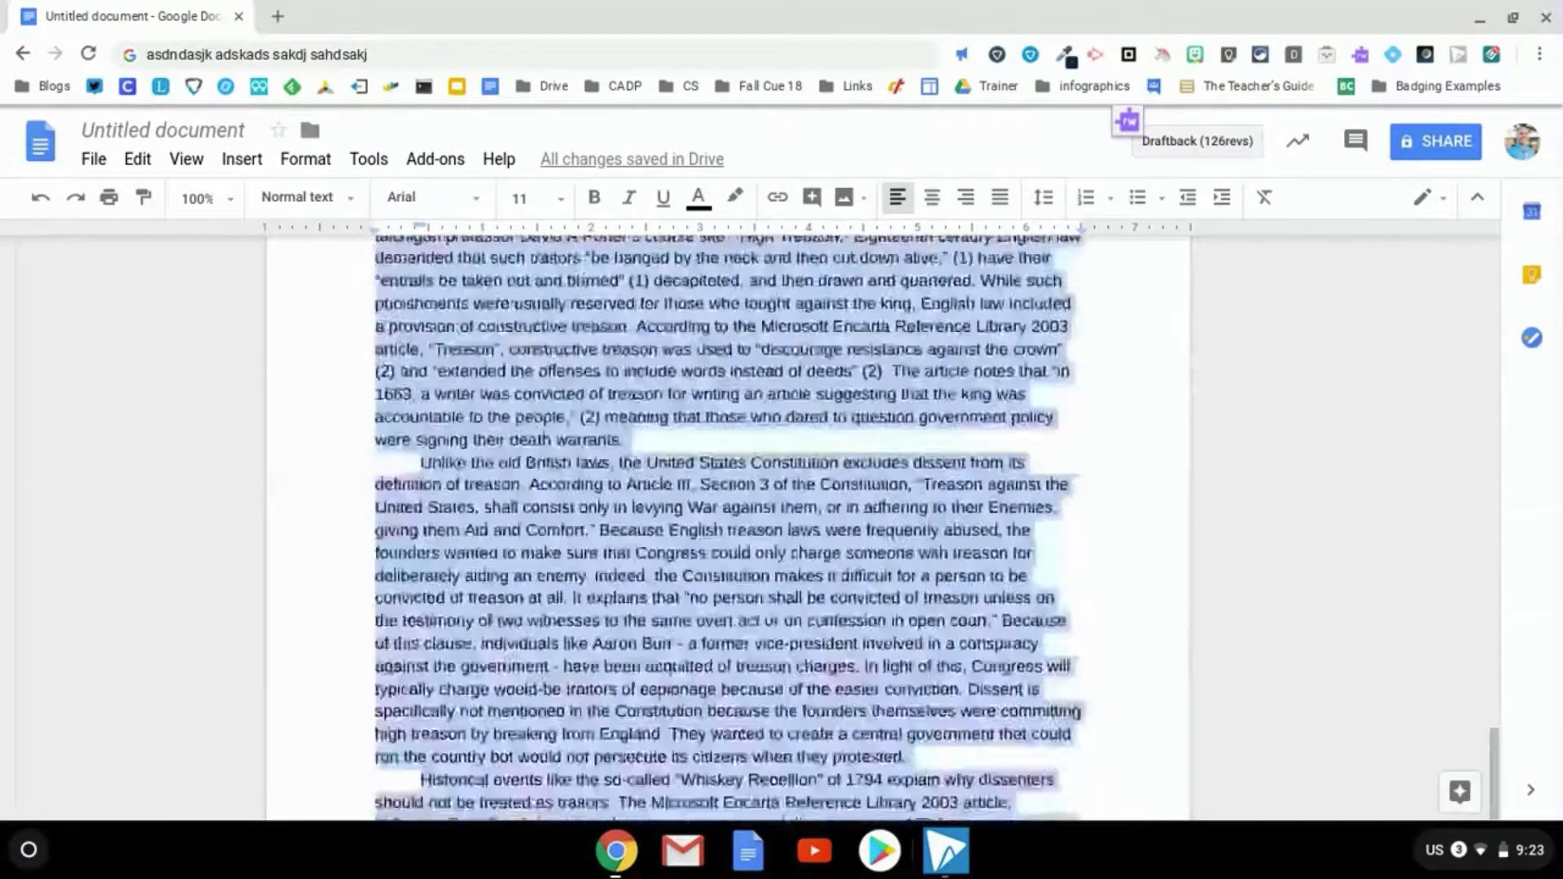
Deselect the whole essay by clicking inside the first paragraph
{"action": "left_click", "coordinate": [563, 432]}
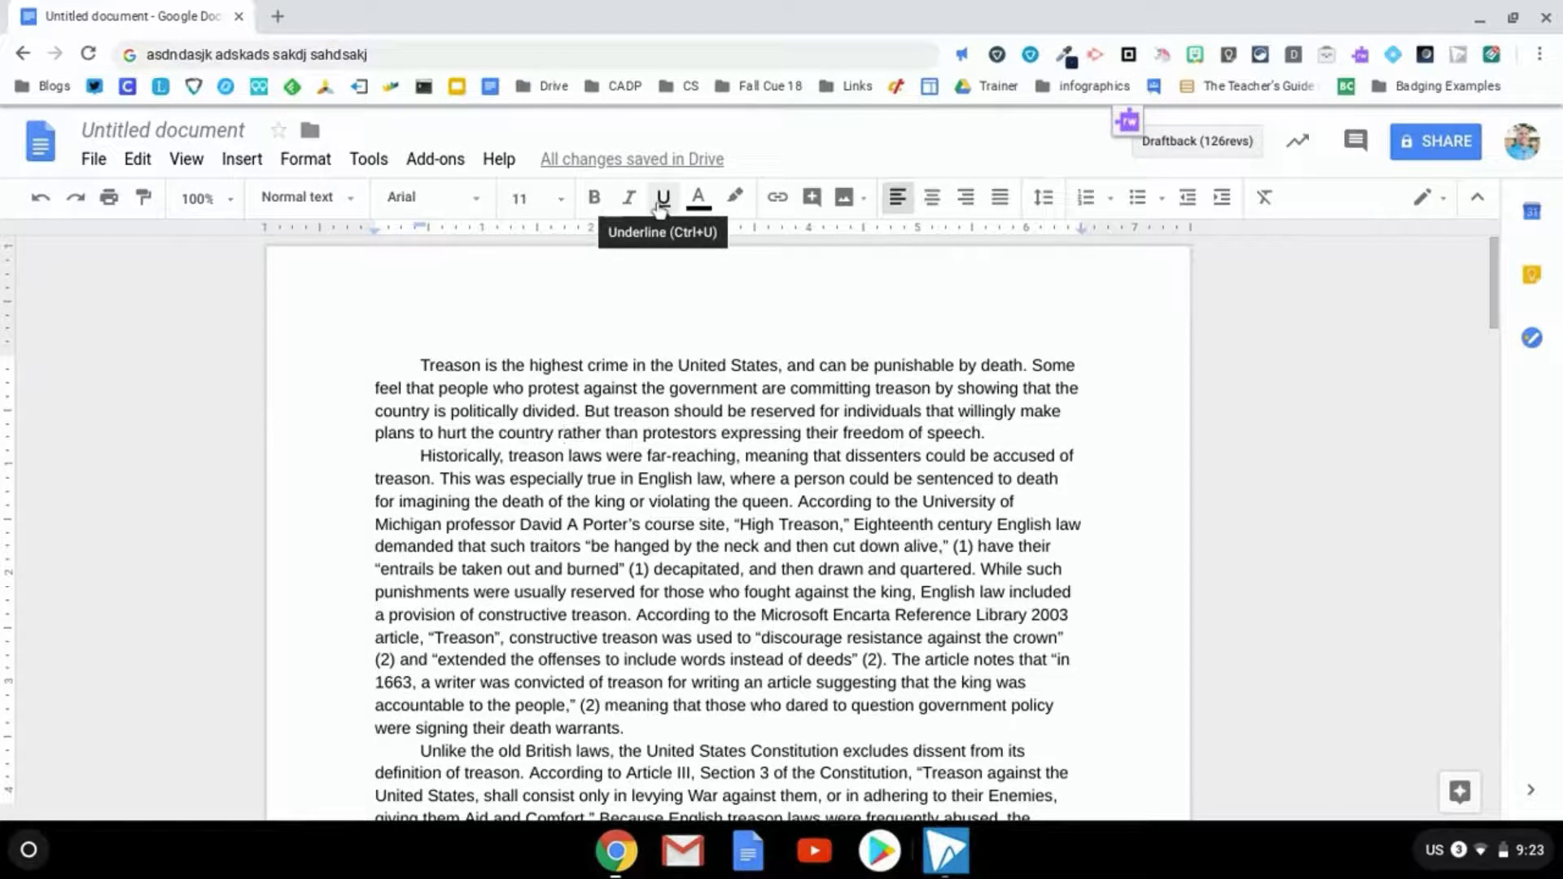
Make the opening word 'Treason' bold, italic and underlined
{"action": "double_click", "coordinate": [450, 374]}
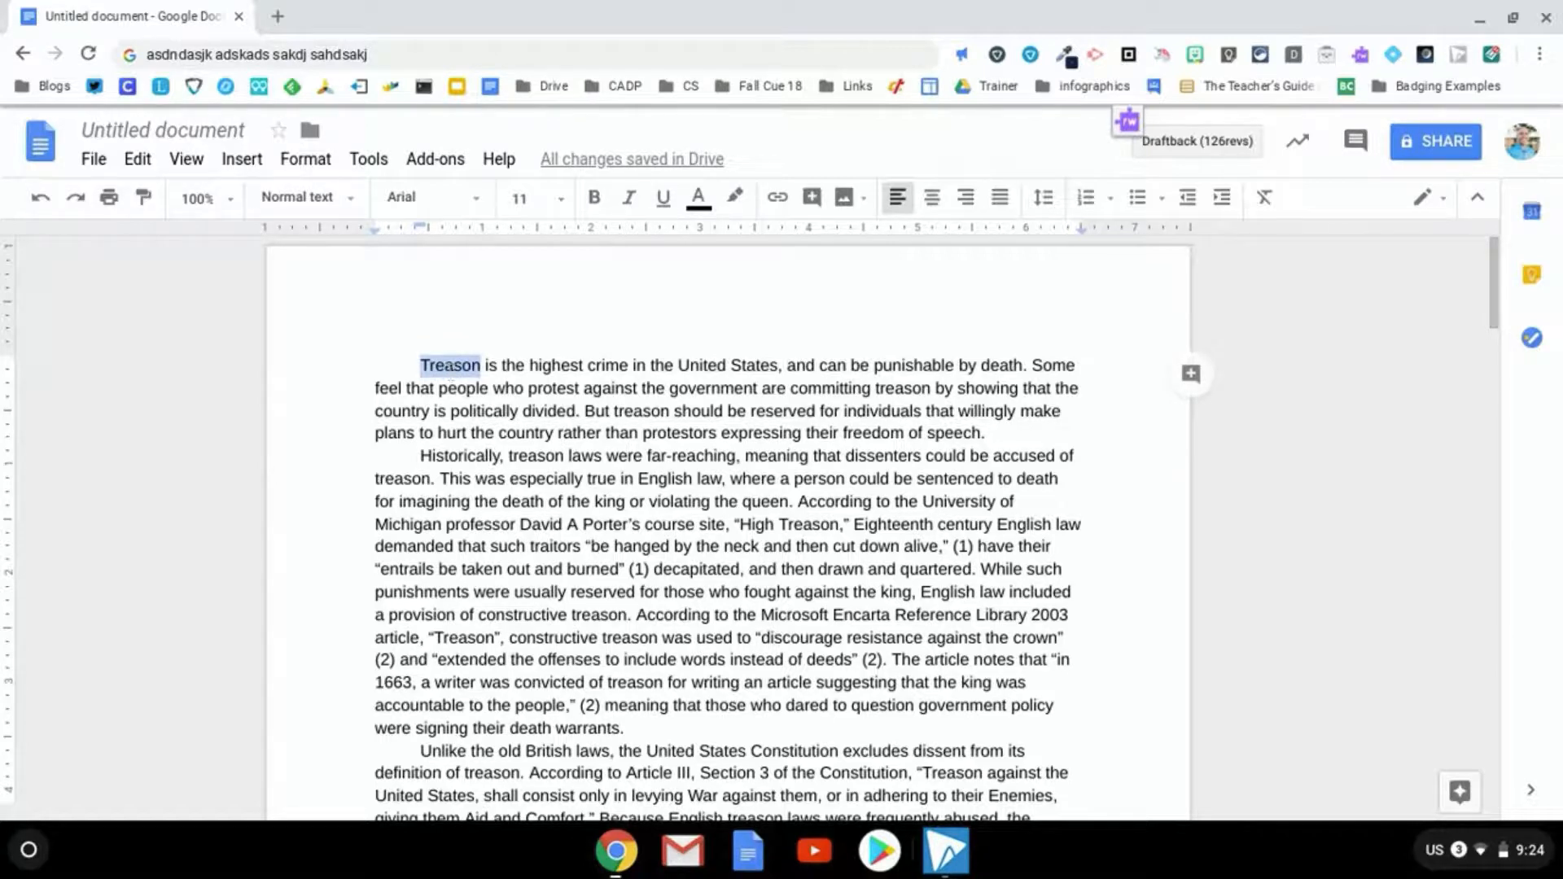
{"action": "key", "text": "ctrl+b"}
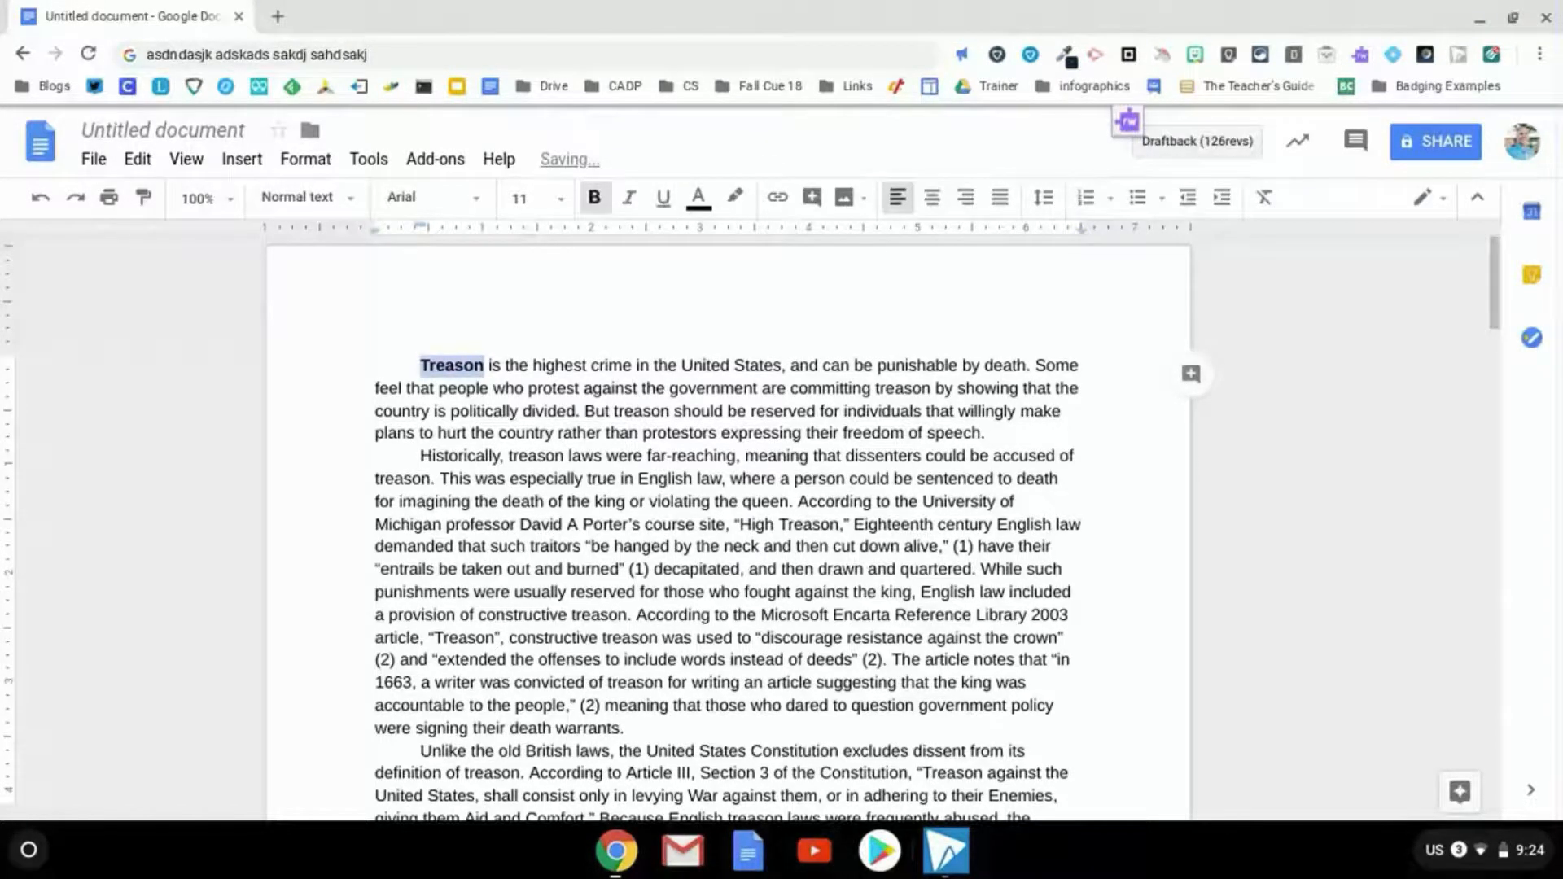
{"action": "key", "text": "ctrl+i"}
{"action": "key", "text": "ctrl+u"}
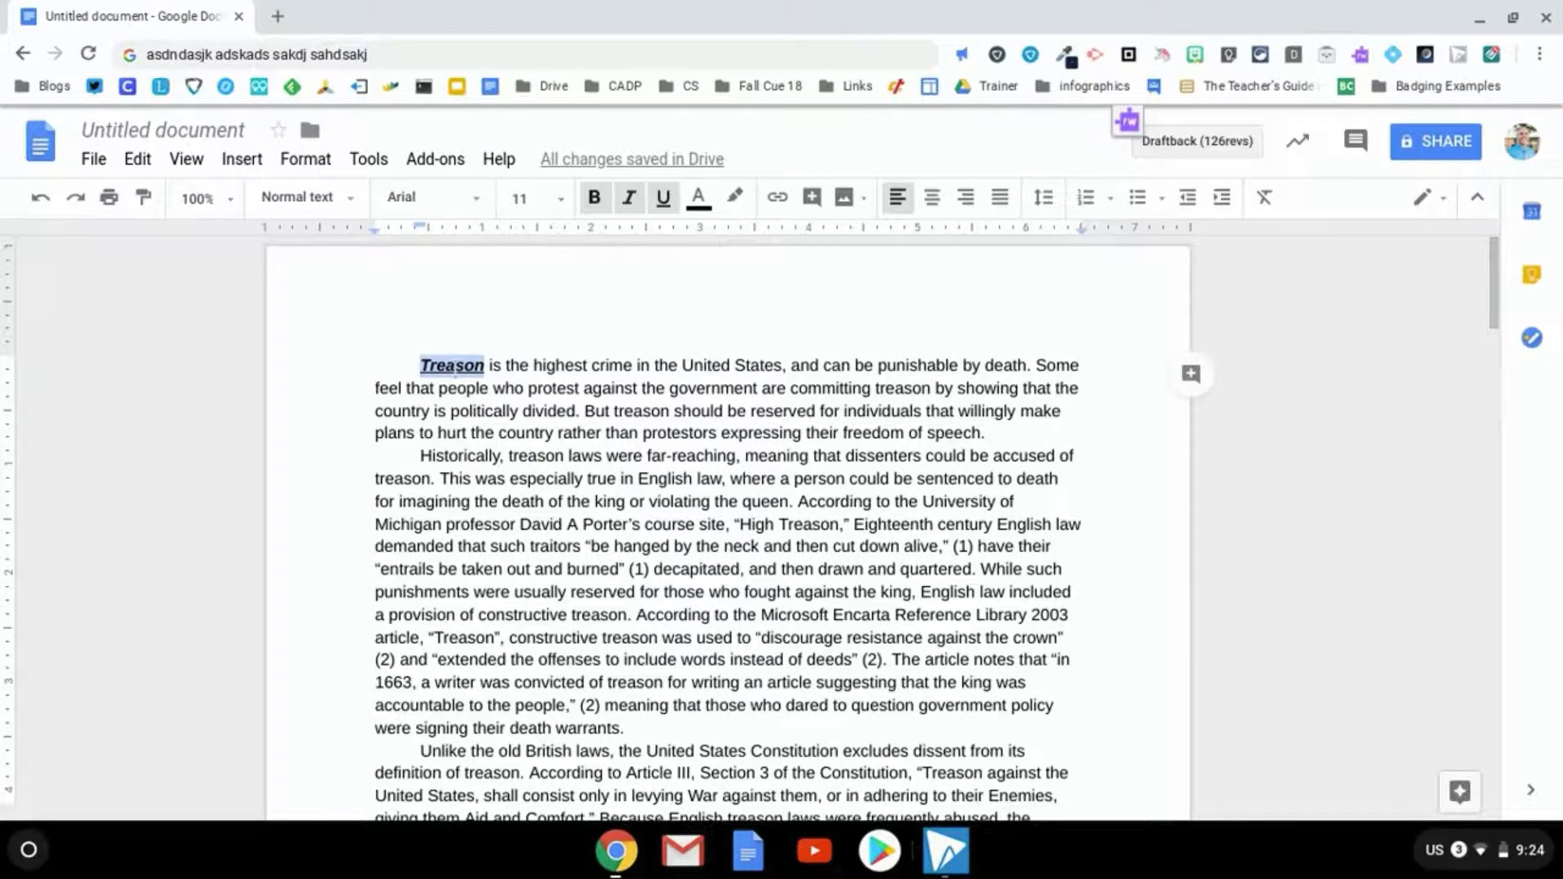
Remove the bold, italic and underline from 'Treason' and select the first paragraph
{"action": "key", "text": "ctrl+b"}
{"action": "key", "text": "ctrl+u"}
{"action": "key", "text": "ctrl+i"}
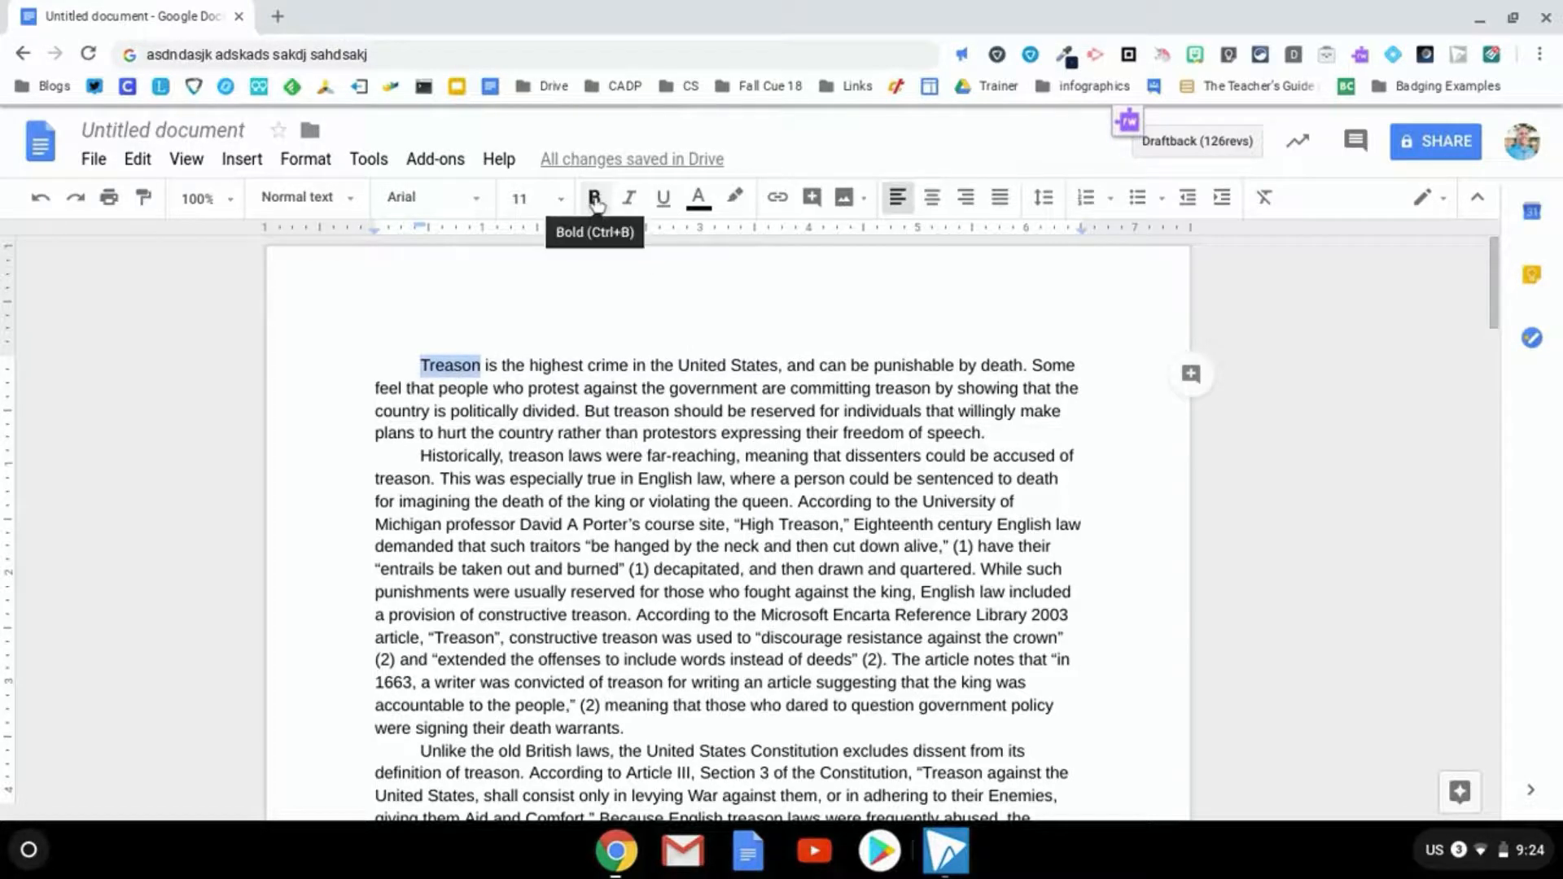
{"action": "triple_click", "coordinate": [542, 394]}
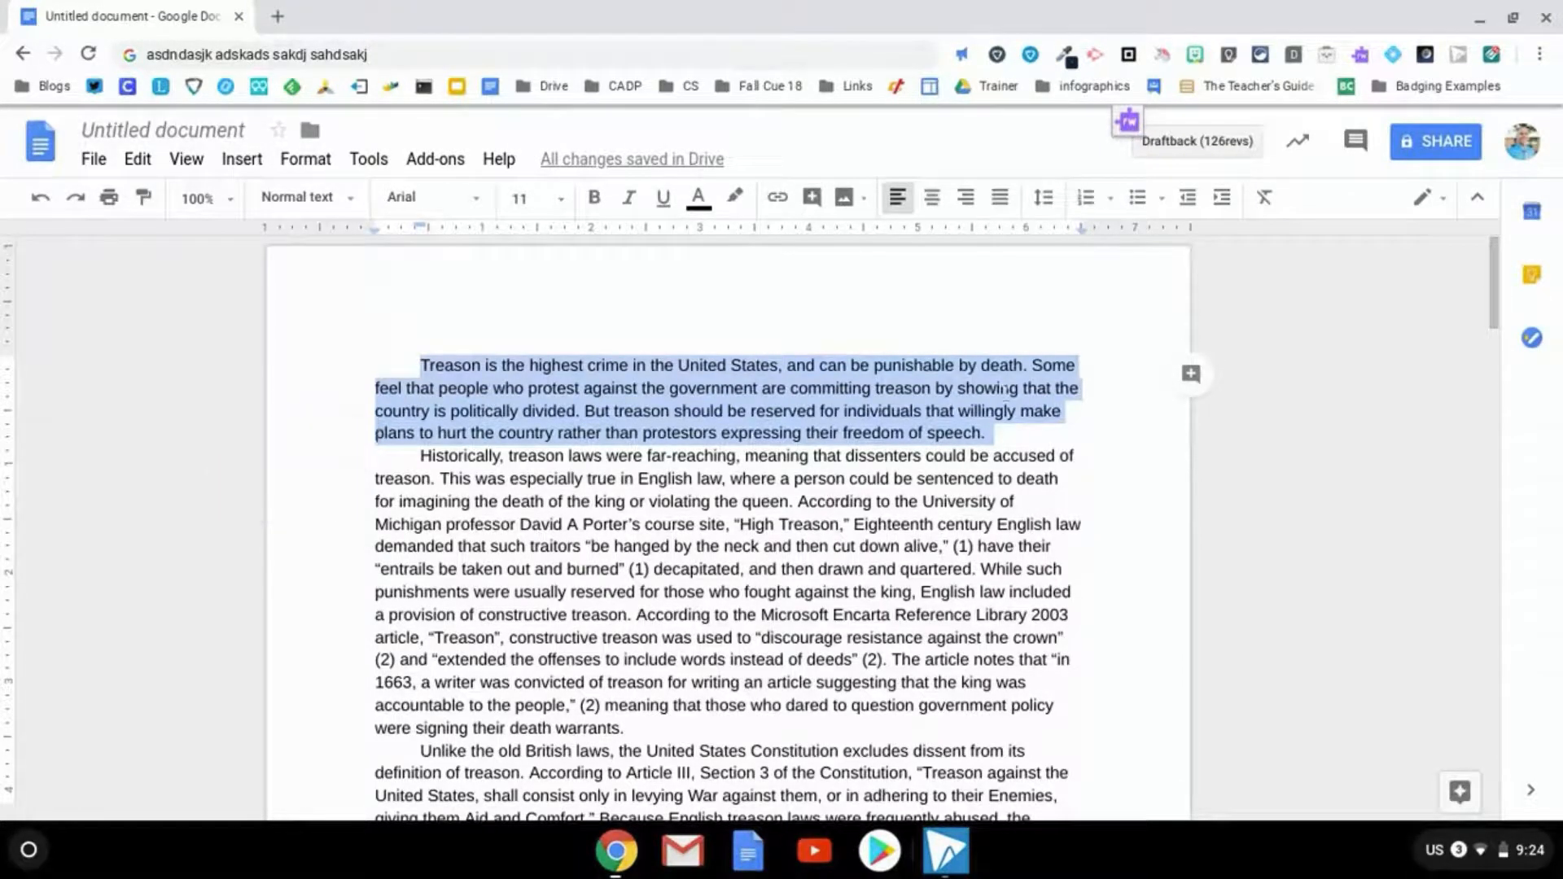
Paste a duplicate of the first paragraph after it, then undo and remove the empty line
{"action": "left_click", "coordinate": [1049, 435]}
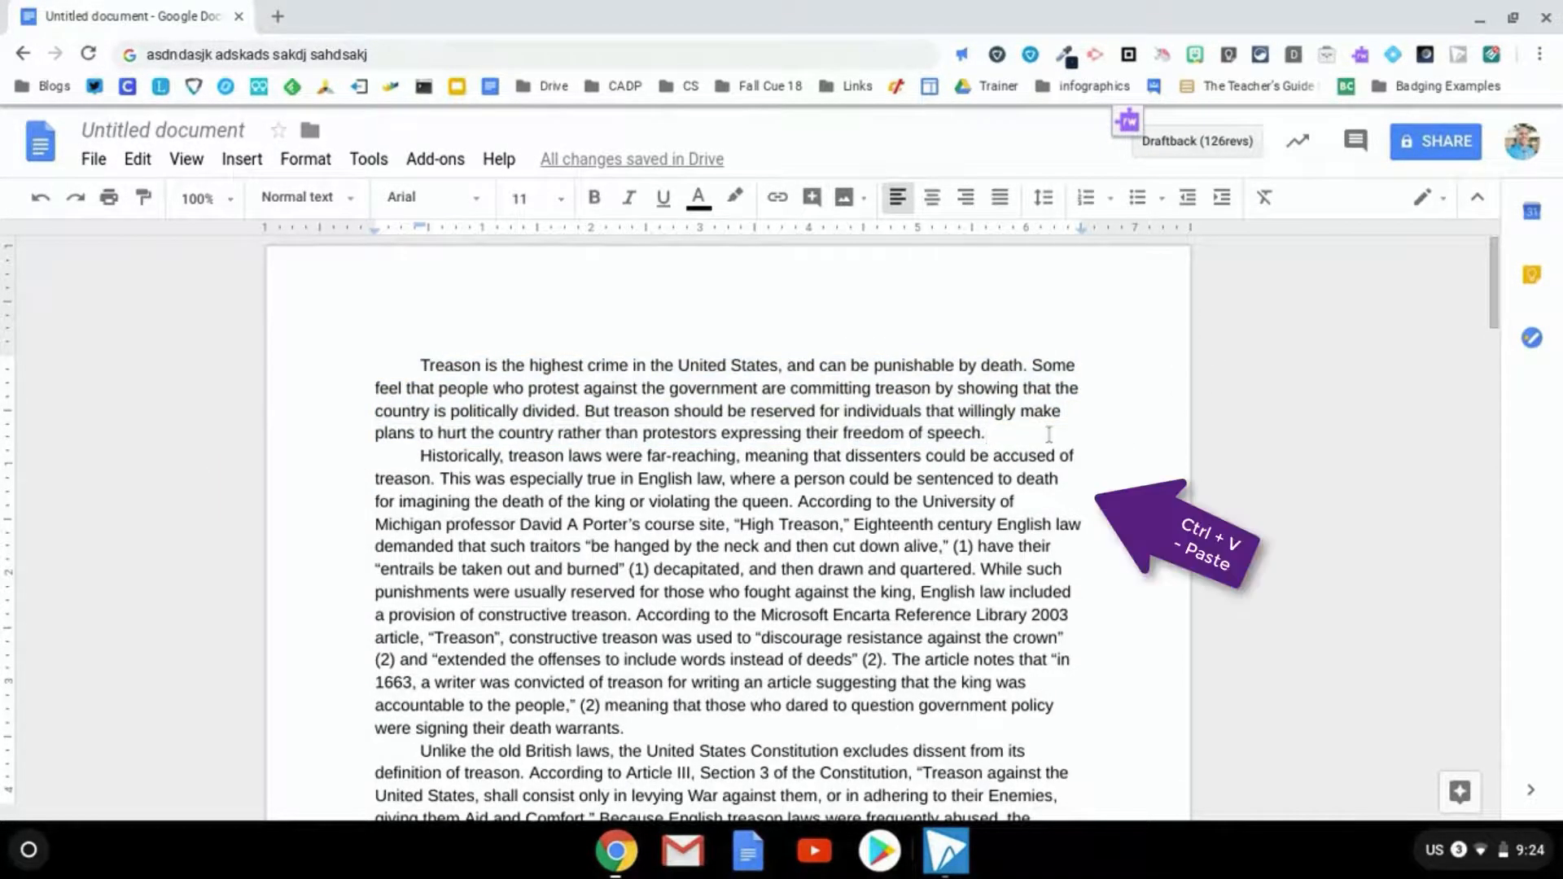
{"action": "key", "text": "Return"}
{"action": "key", "text": "ctrl+v"}
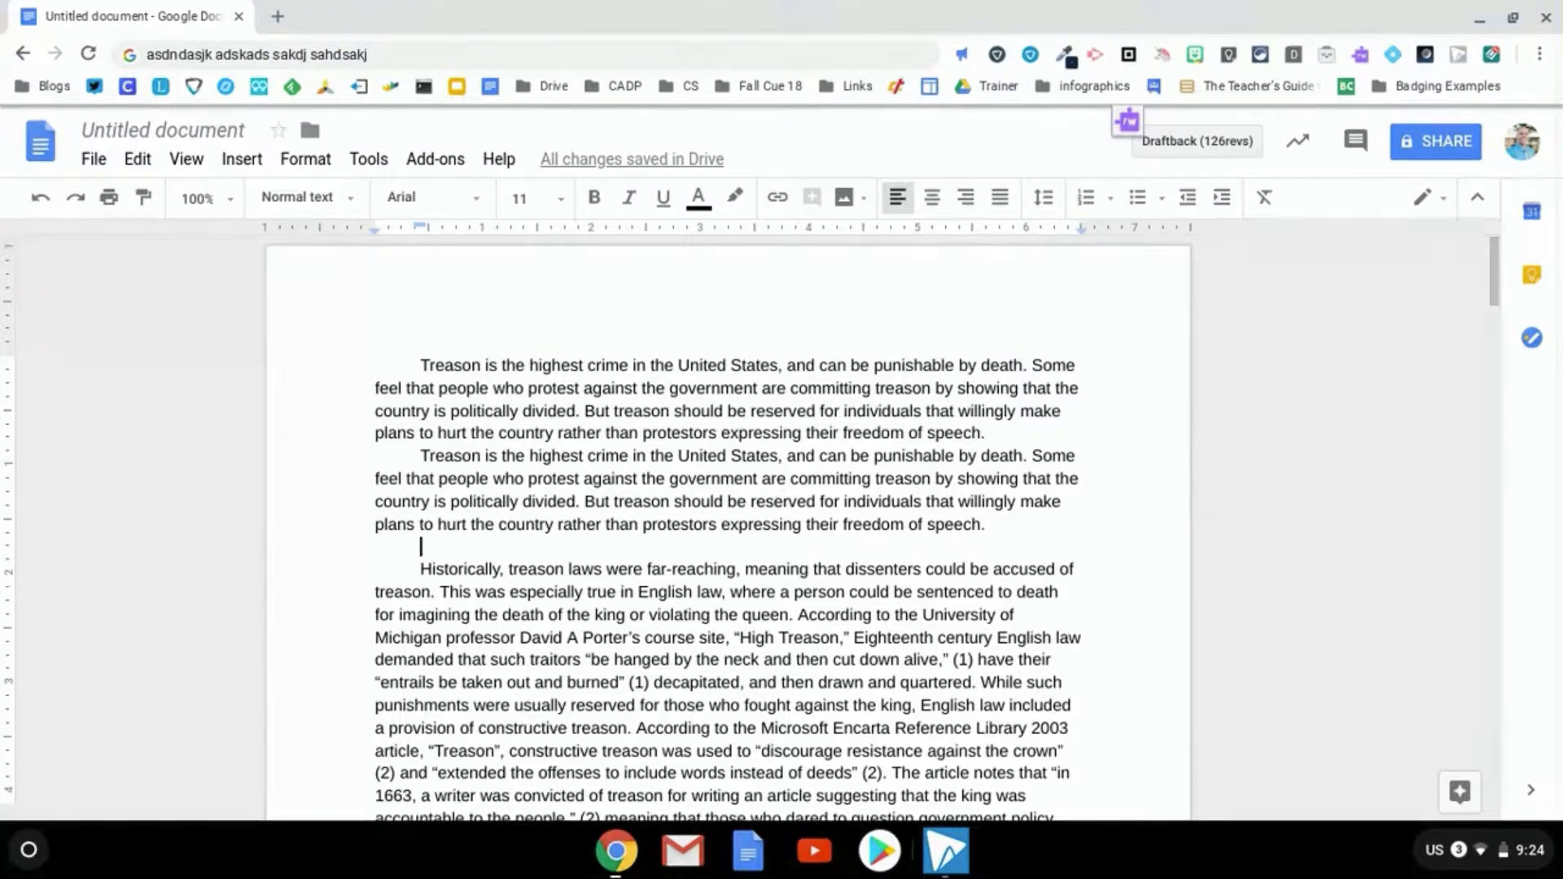
{"action": "key", "text": "ctrl+z"}
{"action": "key", "text": "BackSpace"}
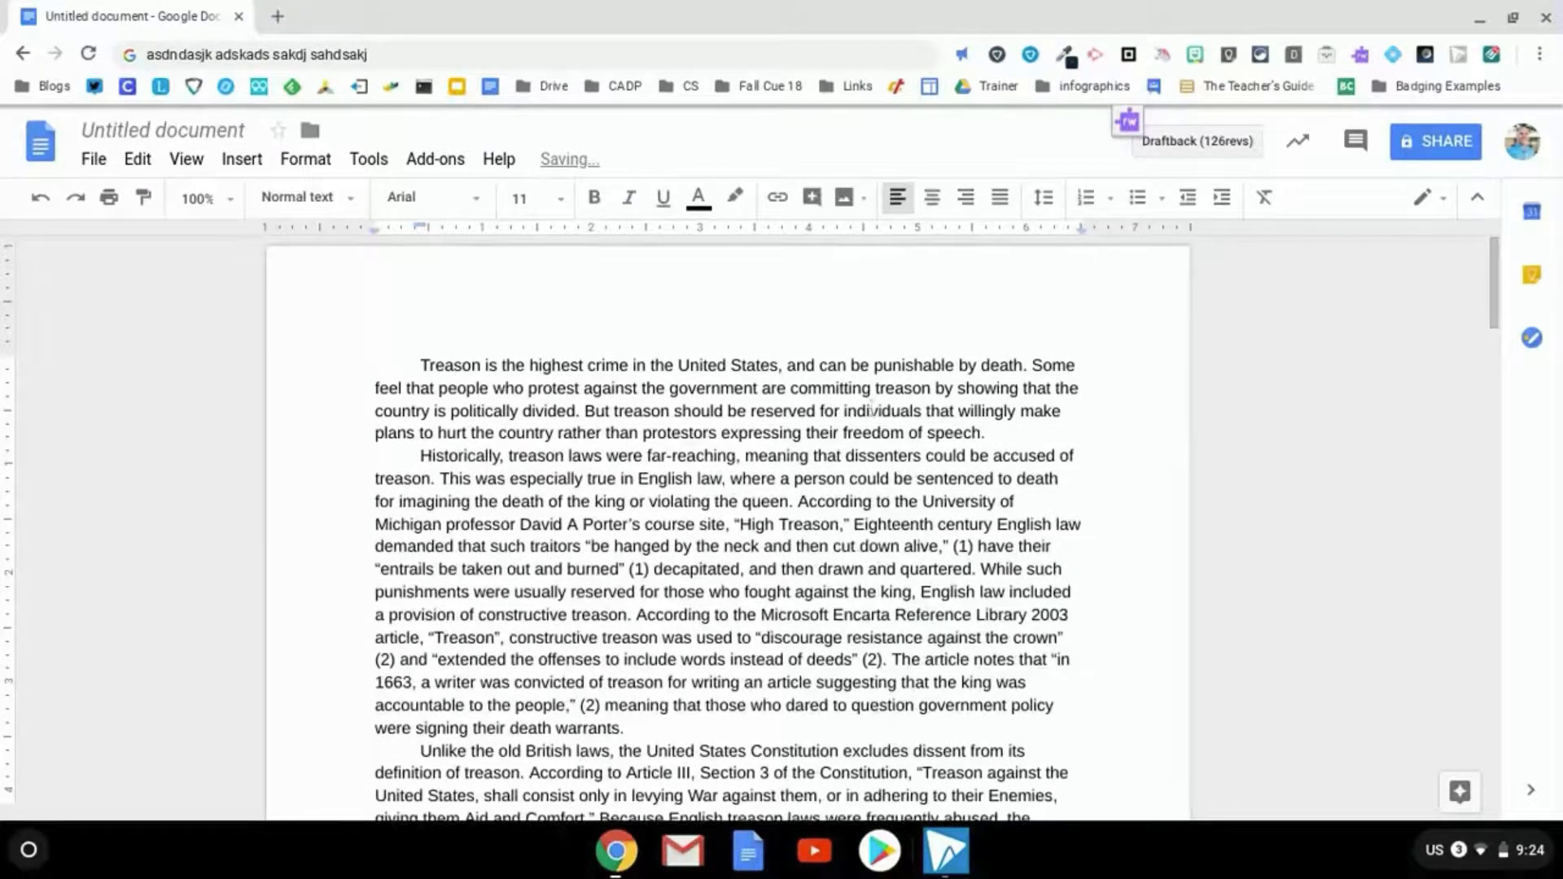
Cut the 'Treason is the highest crime' paragraph and paste it before 'Unlike the old British laws'
{"action": "triple_click", "coordinate": [637, 409]}
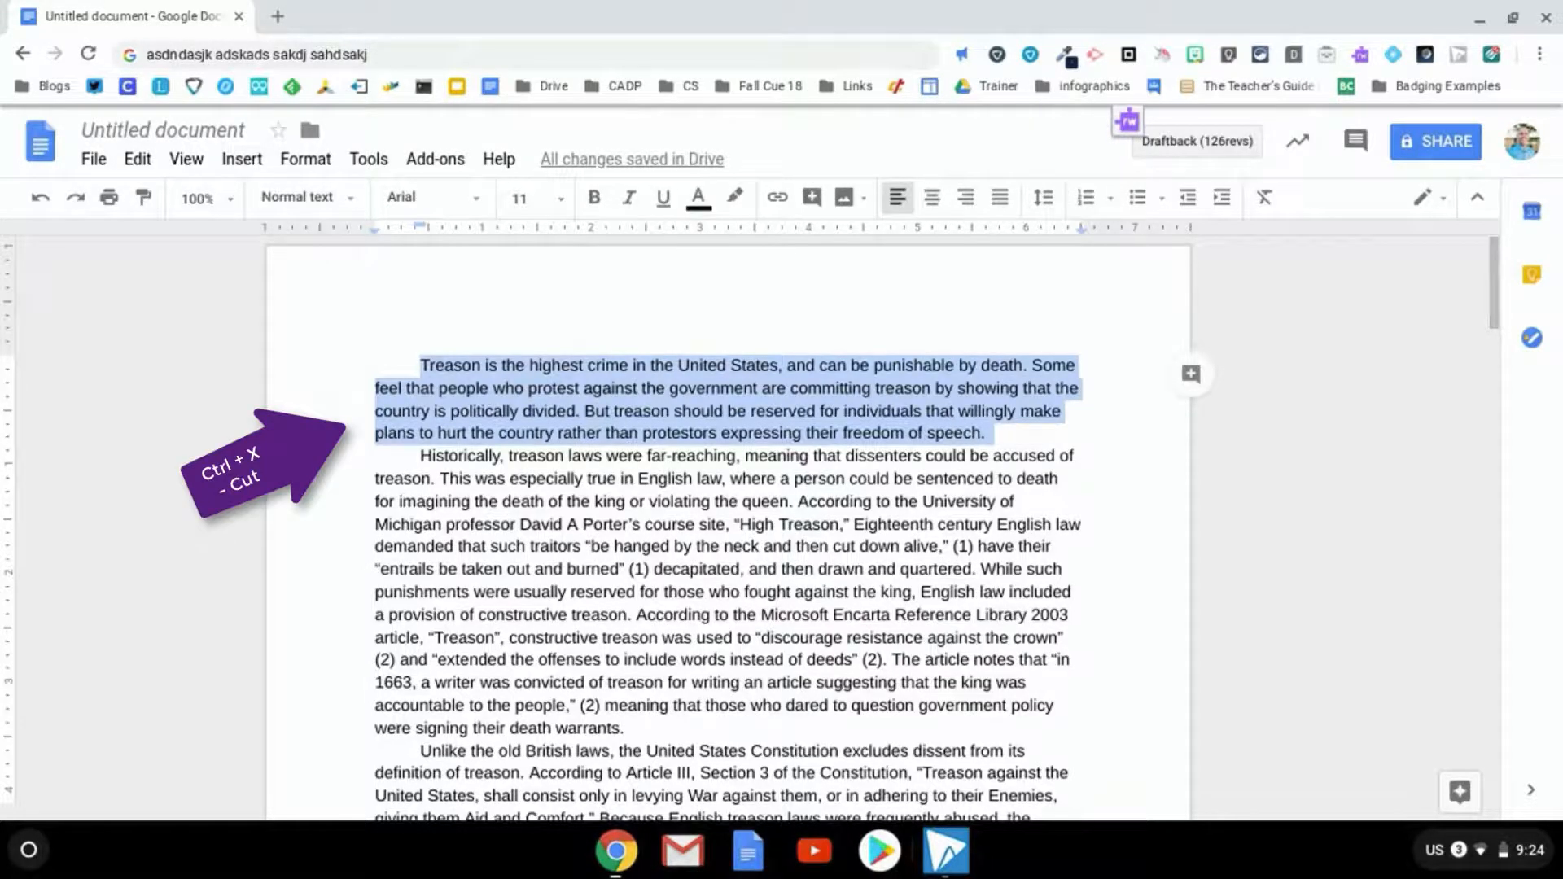
{"action": "key", "text": "ctrl+x"}
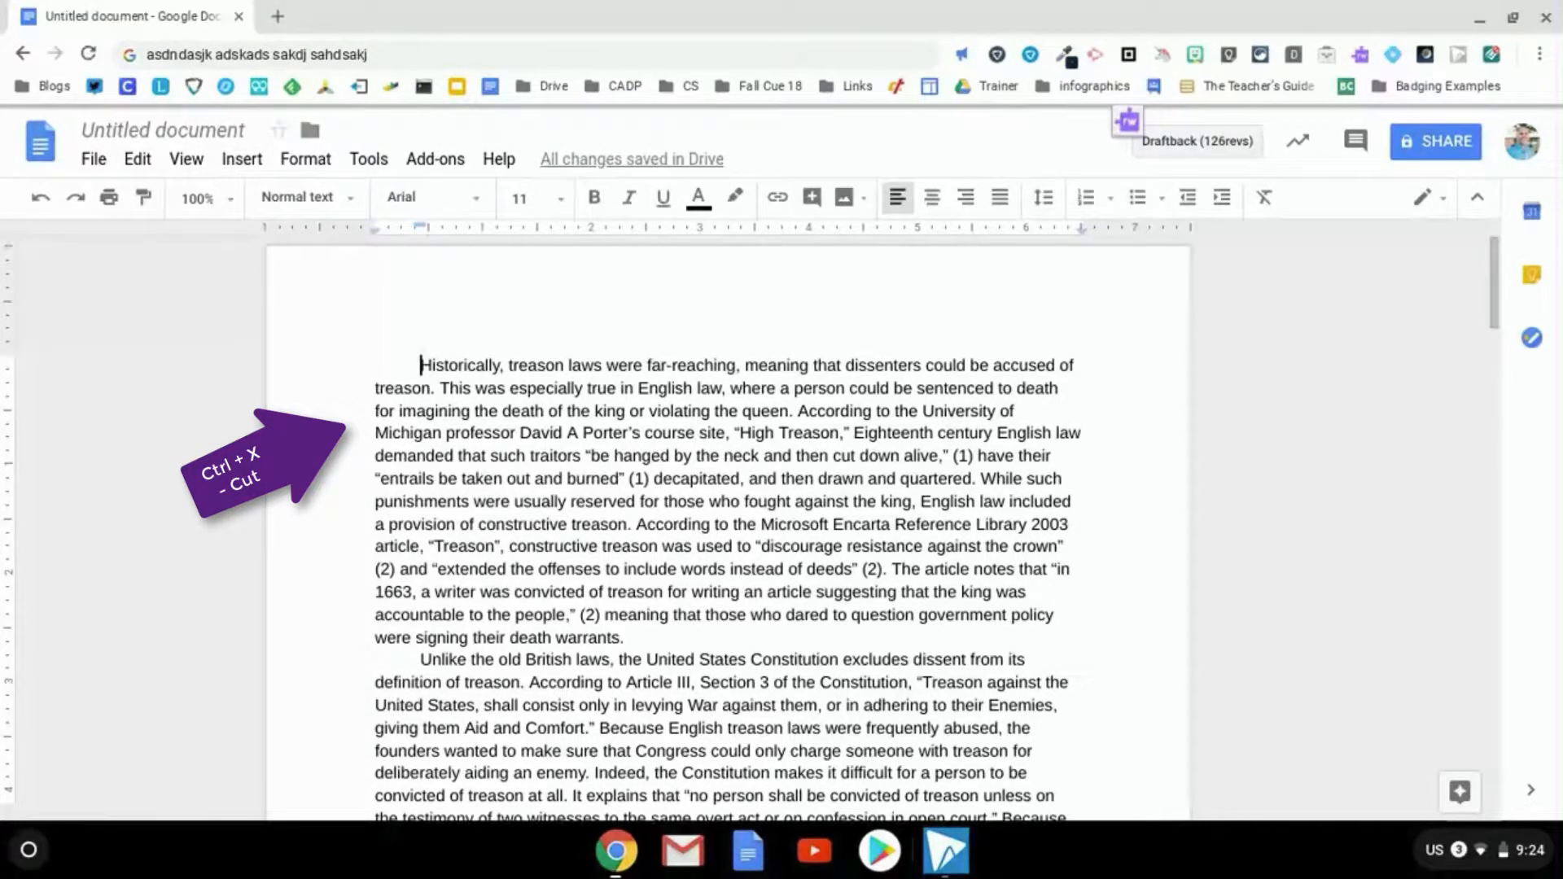
{"action": "left_click", "coordinate": [372, 666]}
{"action": "key", "text": "ctrl+v"}
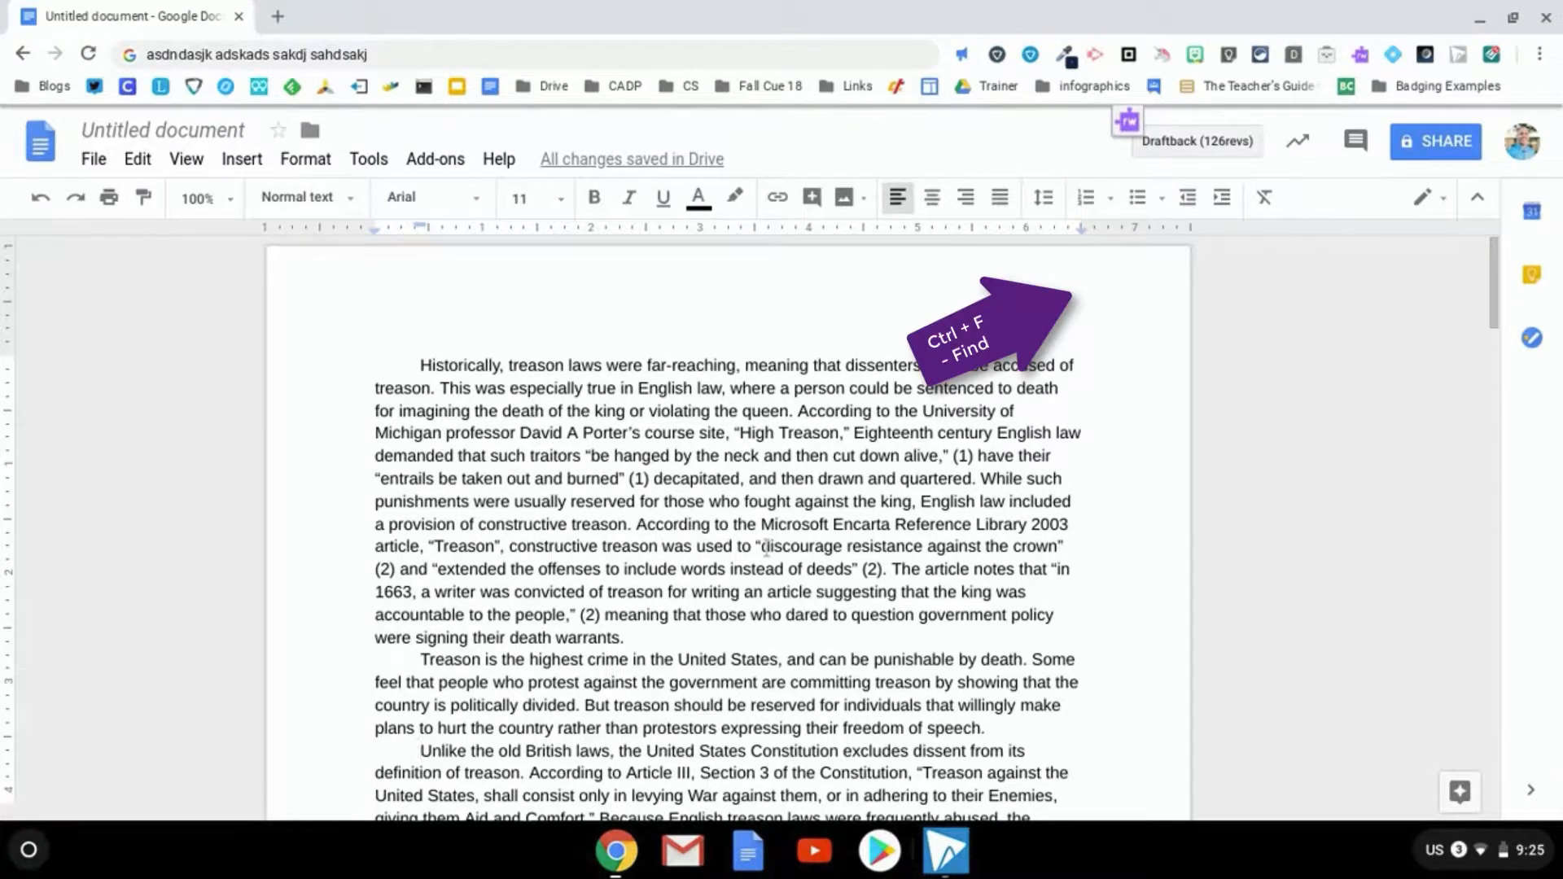
Search the document for 'treason' and step backward through the matches
{"action": "key", "text": "ctrl+f"}
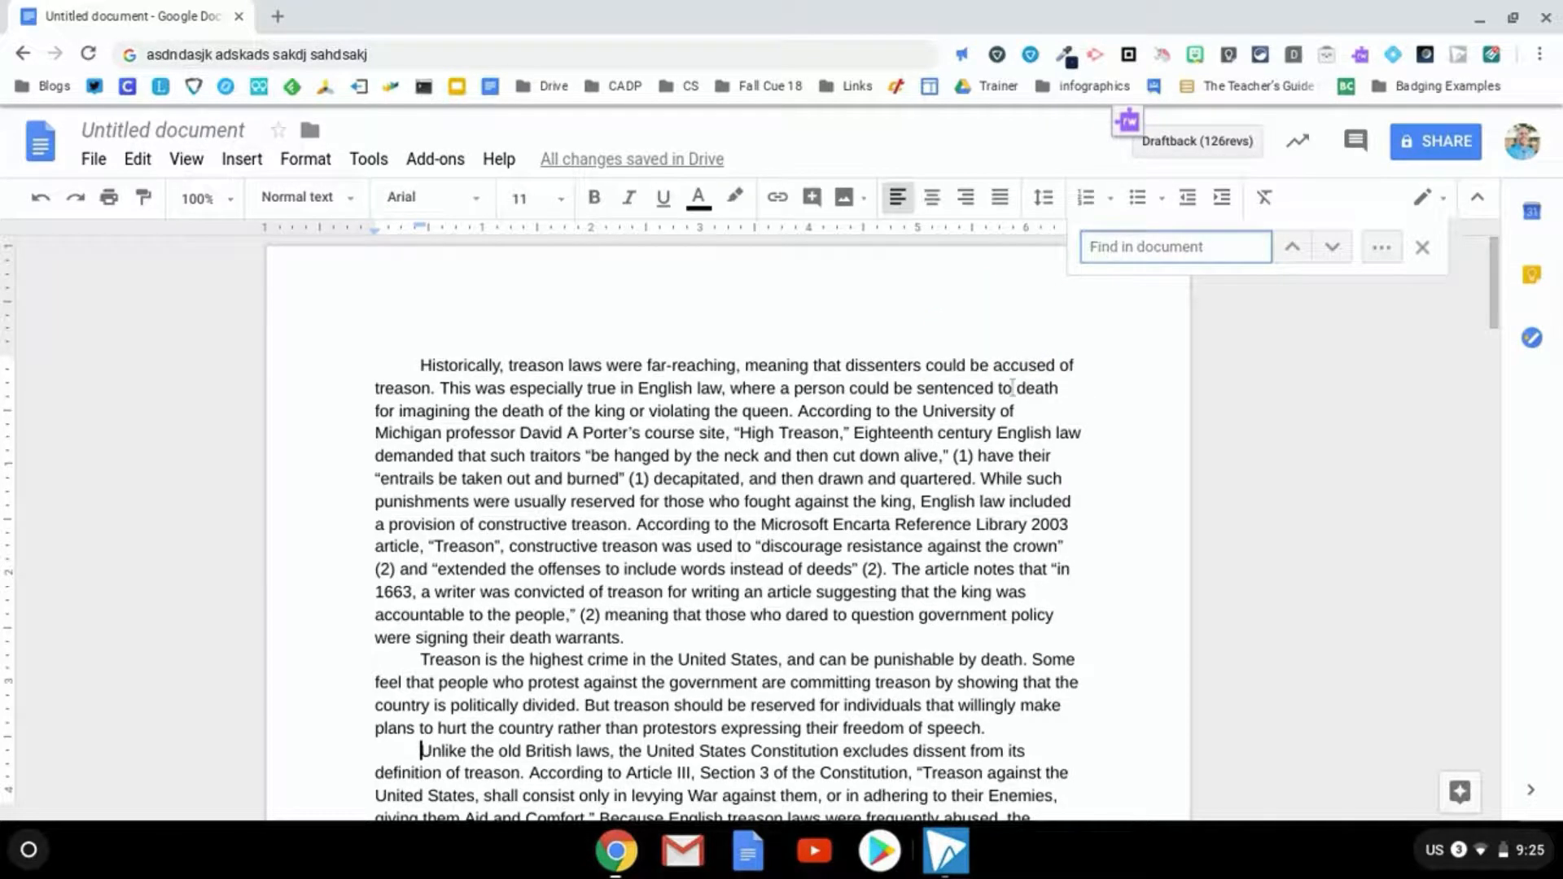
{"action": "type", "text": "treason"}
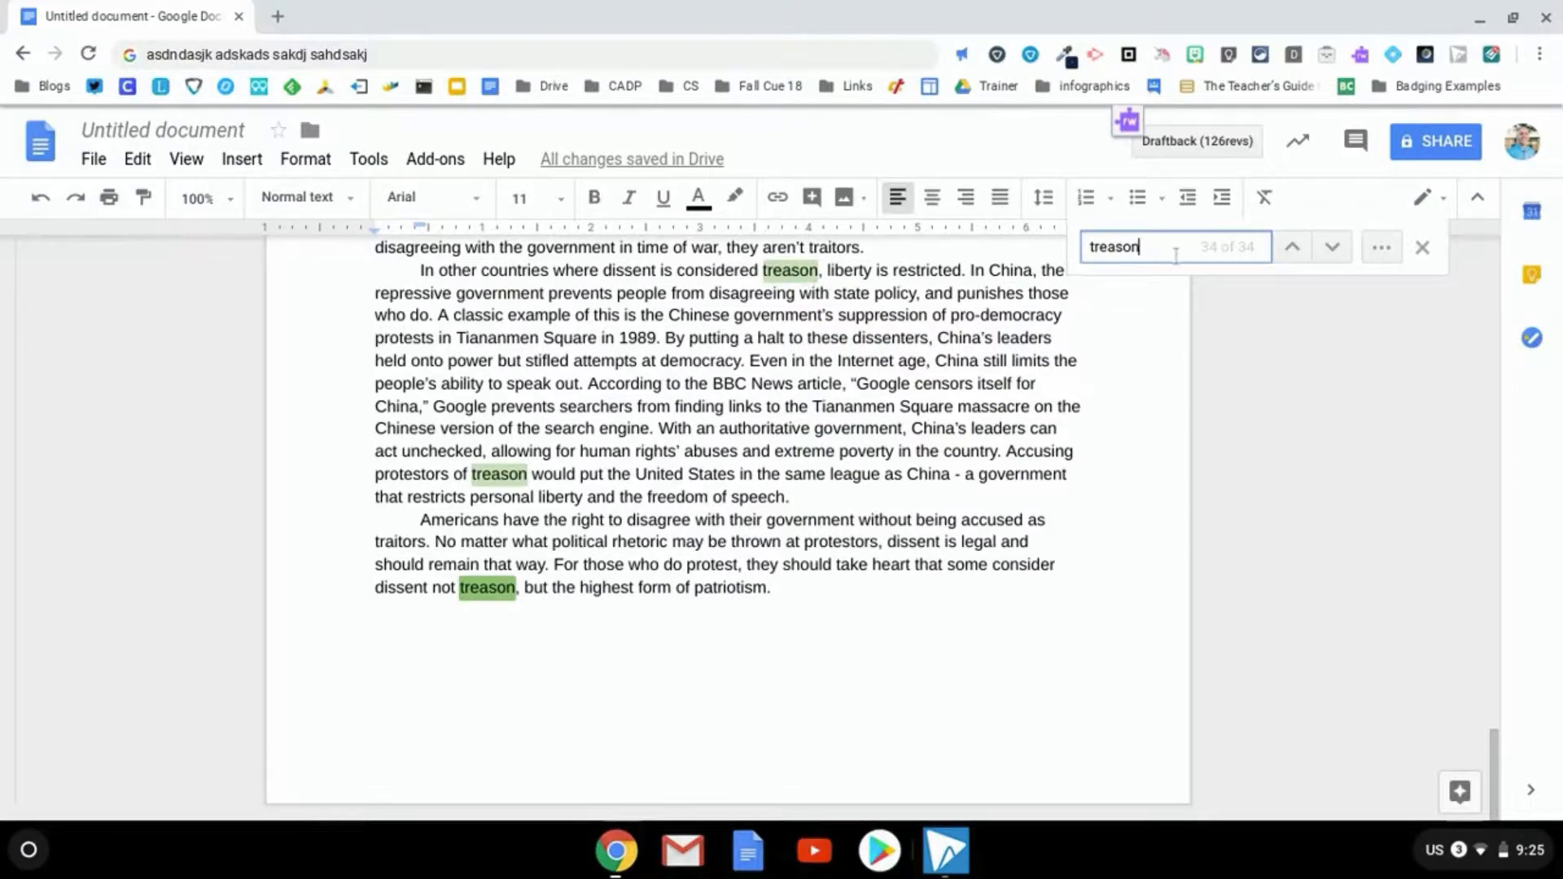
{"action": "left_click", "coordinate": [1292, 247]}
{"action": "left_click", "coordinate": [1291, 247]}
{"action": "left_click", "coordinate": [1292, 247]}
{"action": "left_click", "coordinate": [1292, 246]}
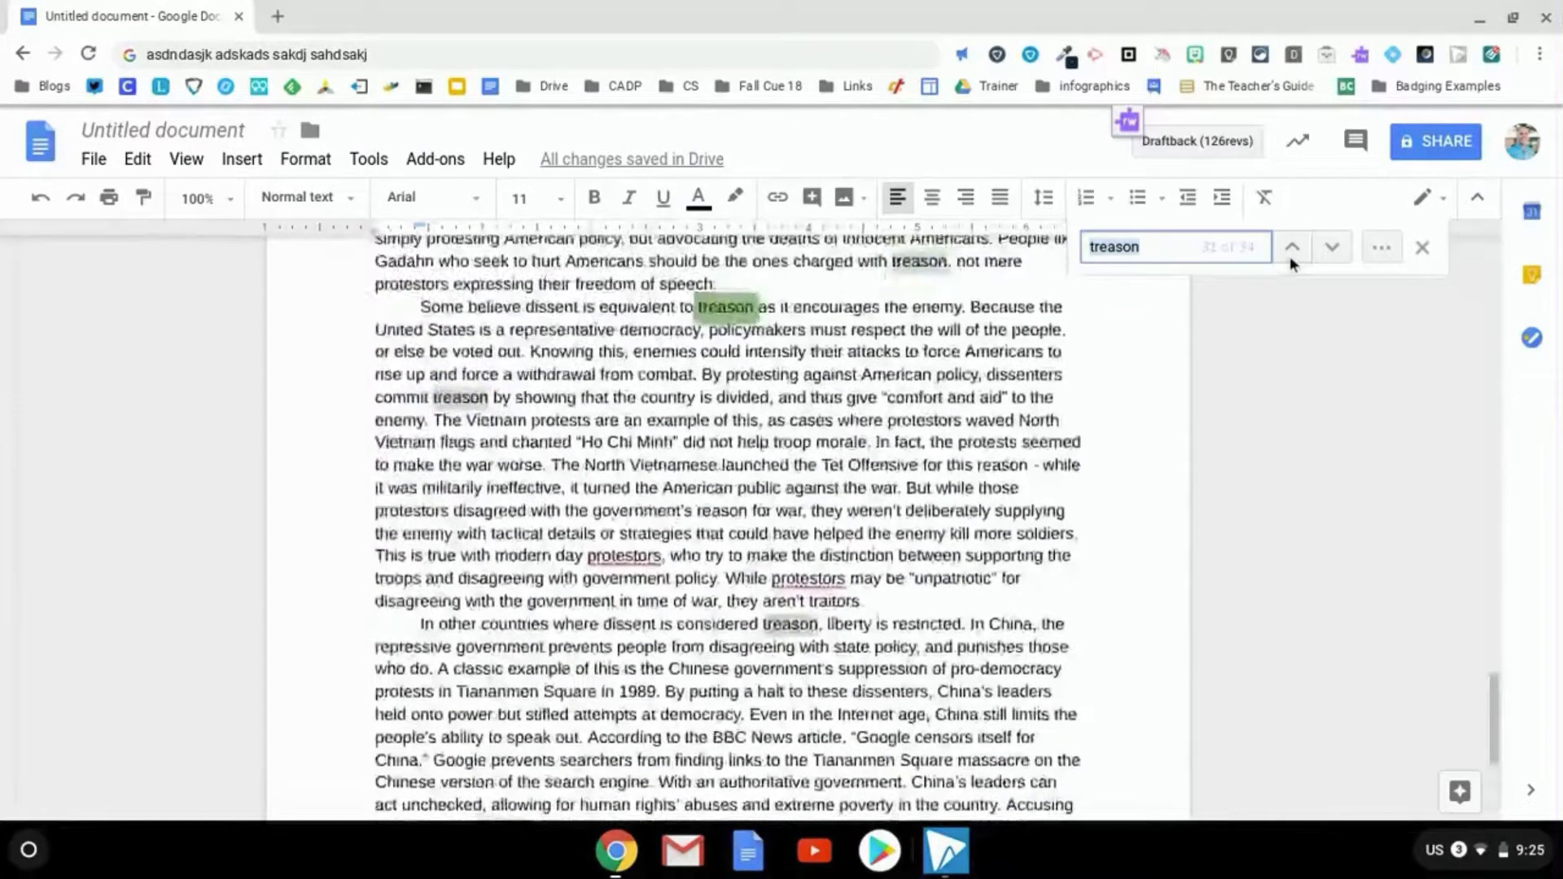
{"action": "left_click", "coordinate": [1291, 247]}
{"action": "left_click", "coordinate": [1291, 247]}
{"action": "left_click", "coordinate": [1291, 257]}
{"action": "left_click", "coordinate": [1290, 257]}
{"action": "left_click", "coordinate": [1291, 257]}
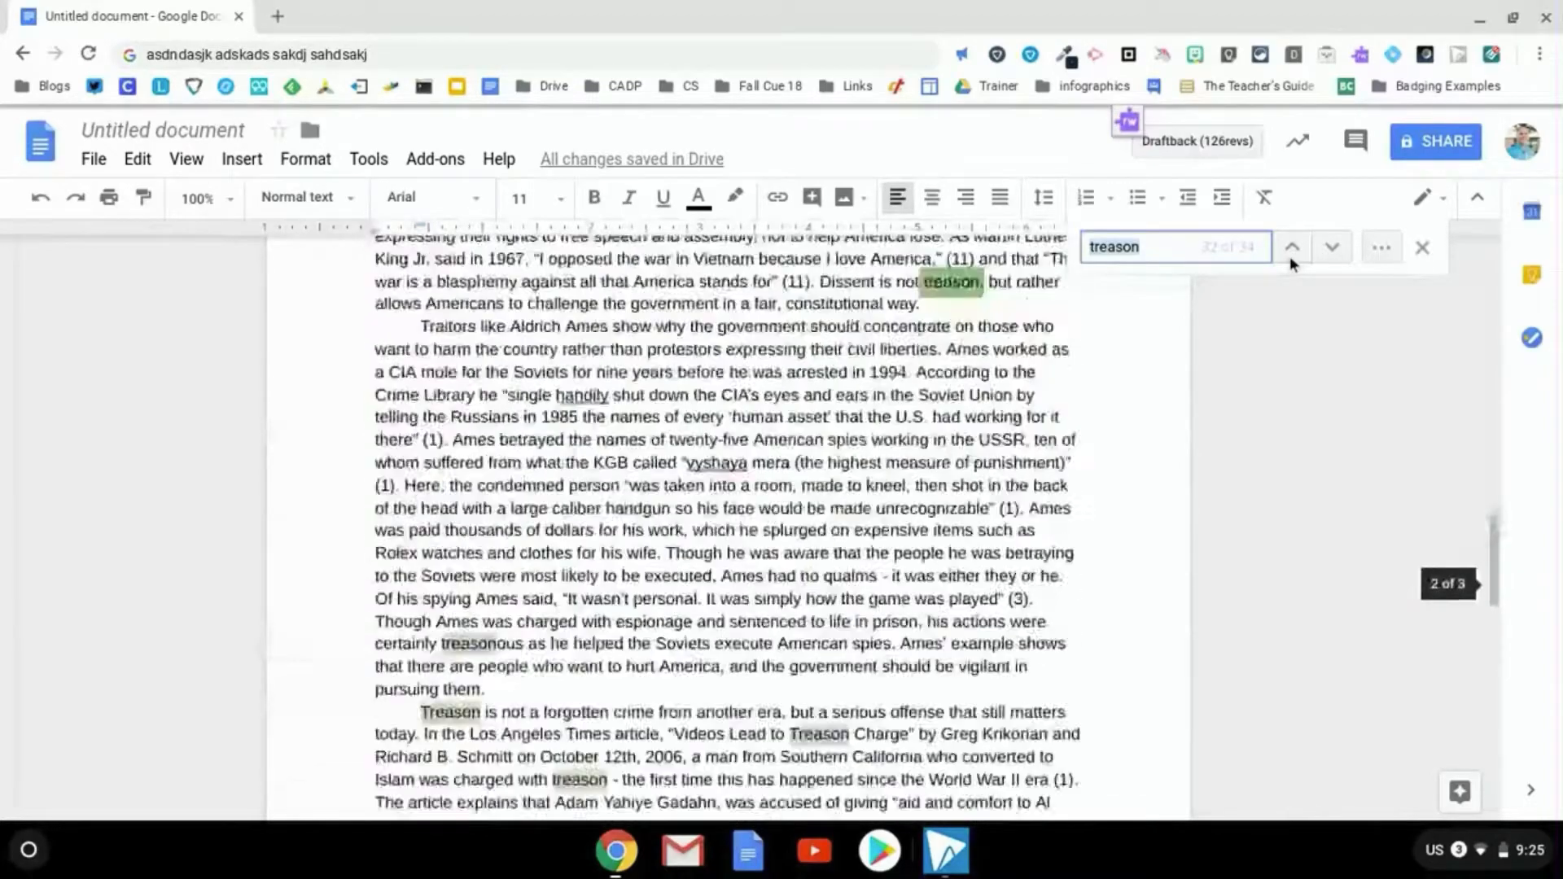
{"action": "left_click", "coordinate": [1291, 257]}
{"action": "left_click", "coordinate": [1291, 256]}
{"action": "left_click", "coordinate": [1290, 255]}
{"action": "left_click", "coordinate": [1291, 255]}
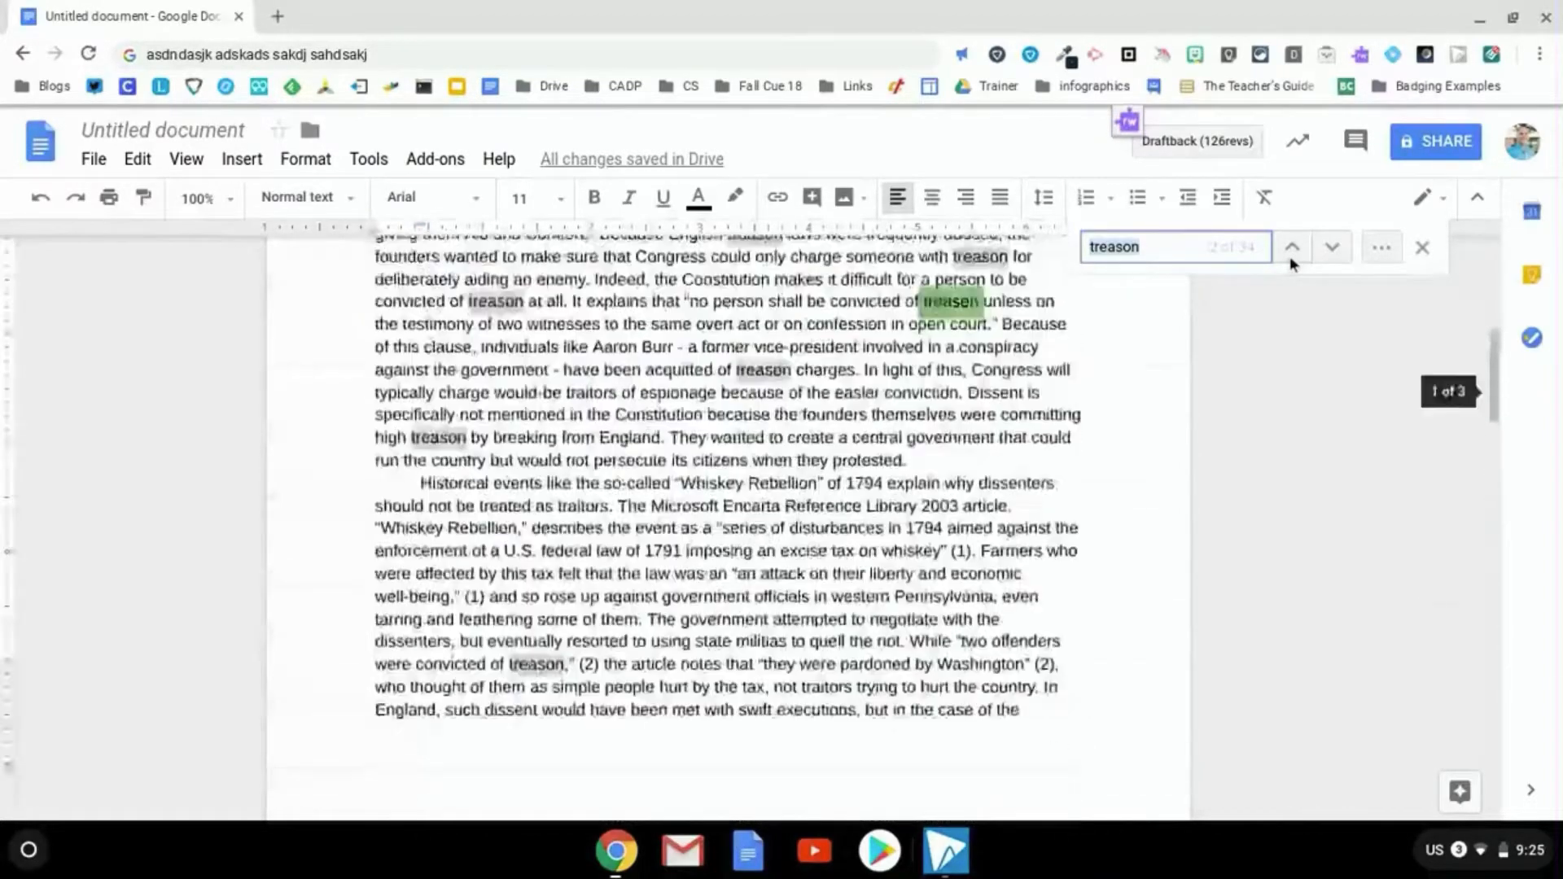
{"action": "left_click", "coordinate": [1290, 256]}
Go back to the first 'Treason' match, close the search and return to the essay's top
{"action": "left_click", "coordinate": [1290, 256]}
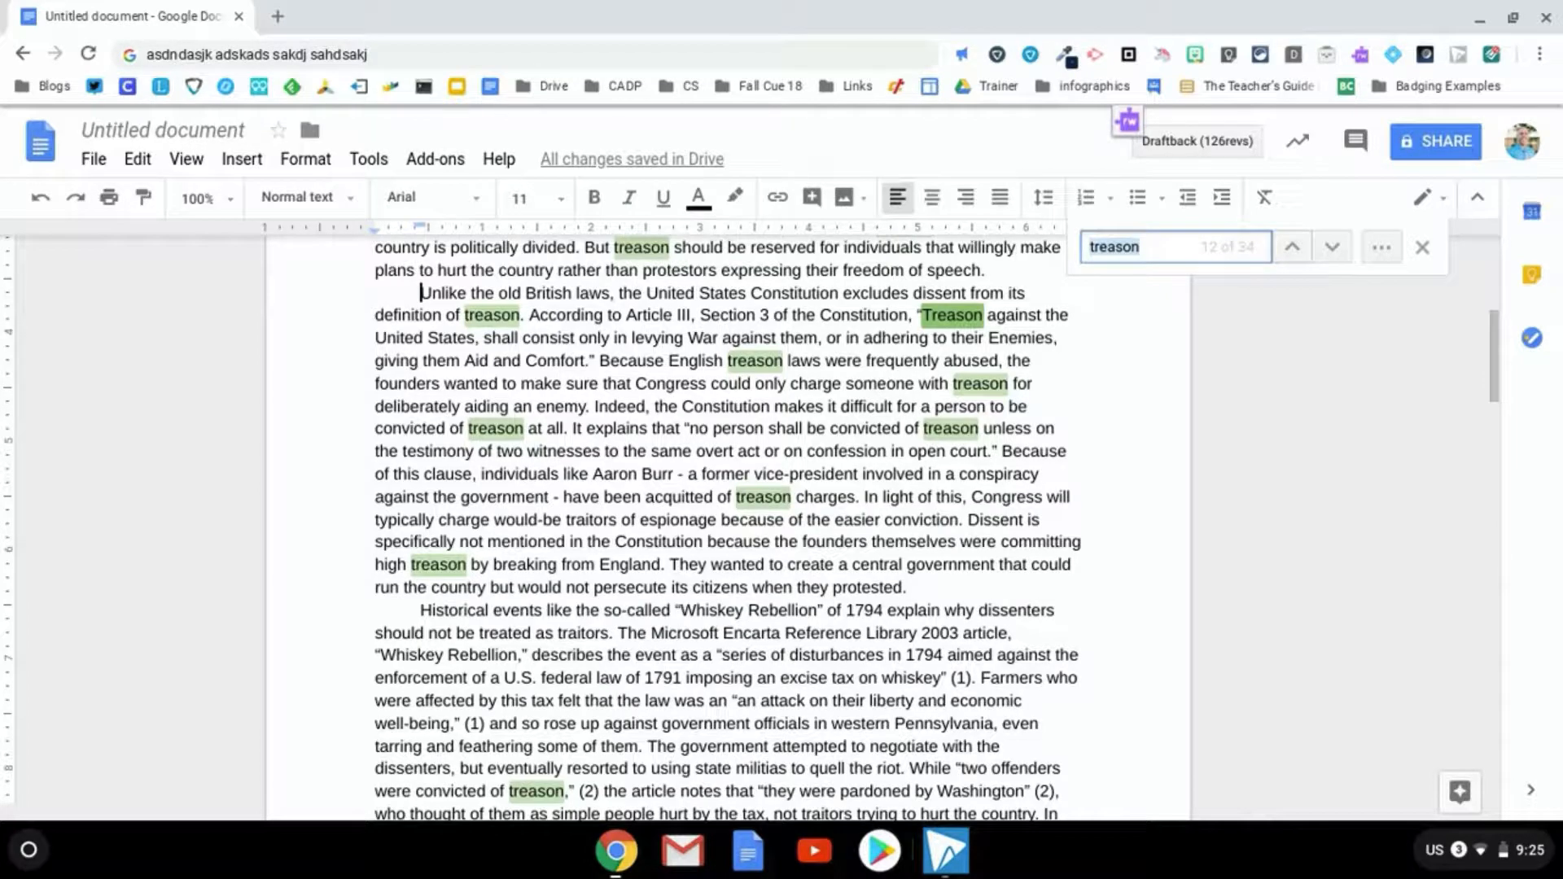
{"action": "left_click", "coordinate": [1289, 255]}
{"action": "left_click", "coordinate": [1290, 256]}
{"action": "left_click", "coordinate": [1290, 257]}
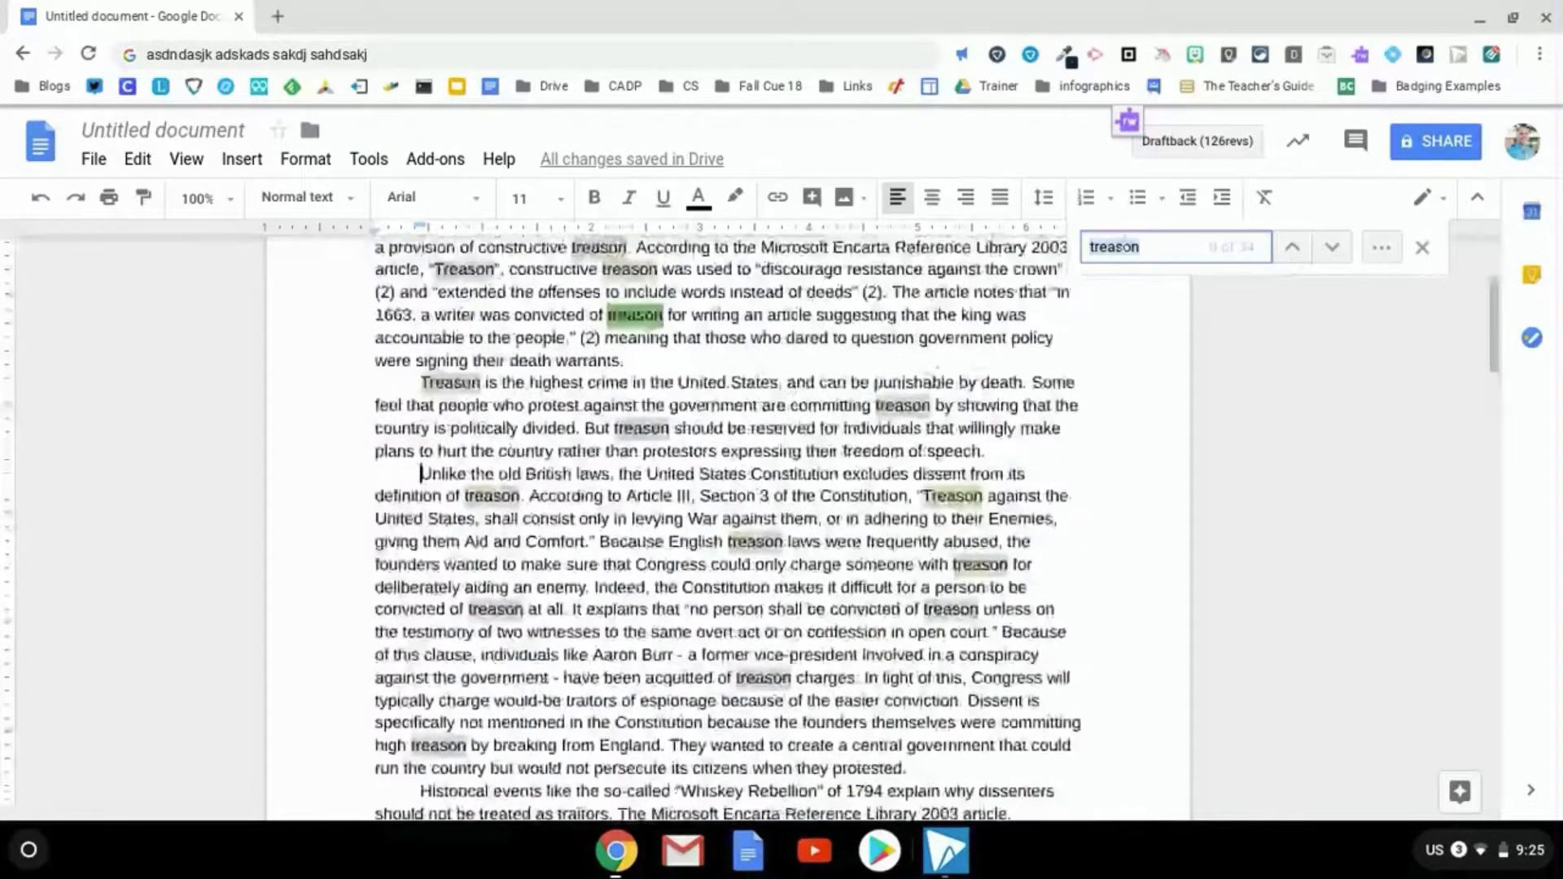
{"action": "left_click", "coordinate": [609, 275]}
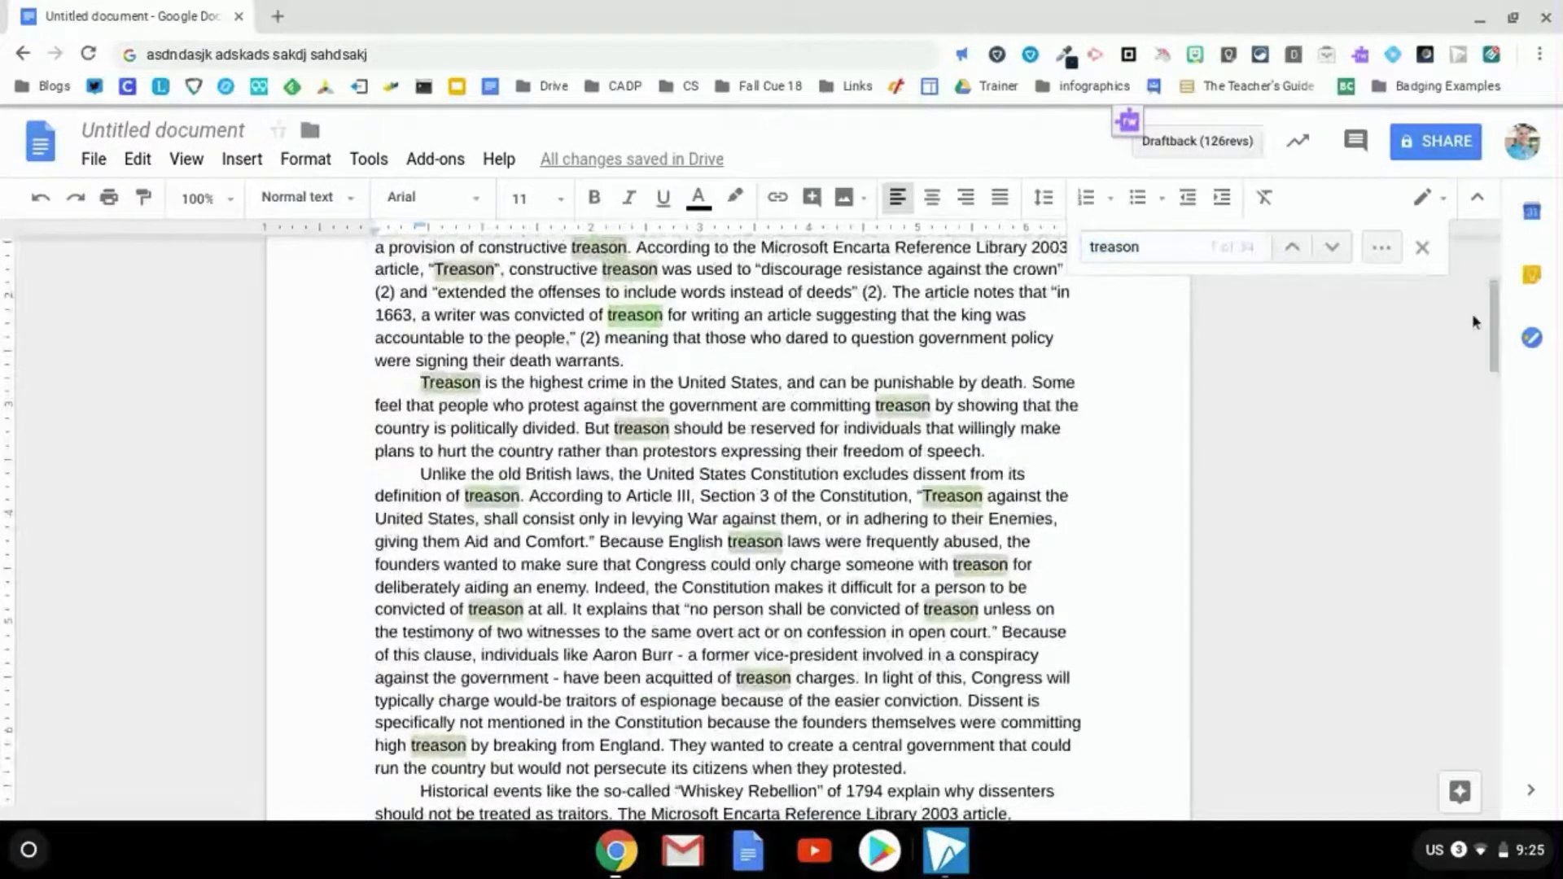
{"action": "left_click", "coordinate": [1423, 246]}
{"action": "scroll", "coordinate": [570, 339], "scroll_direction": "down", "scroll_amount": 15}
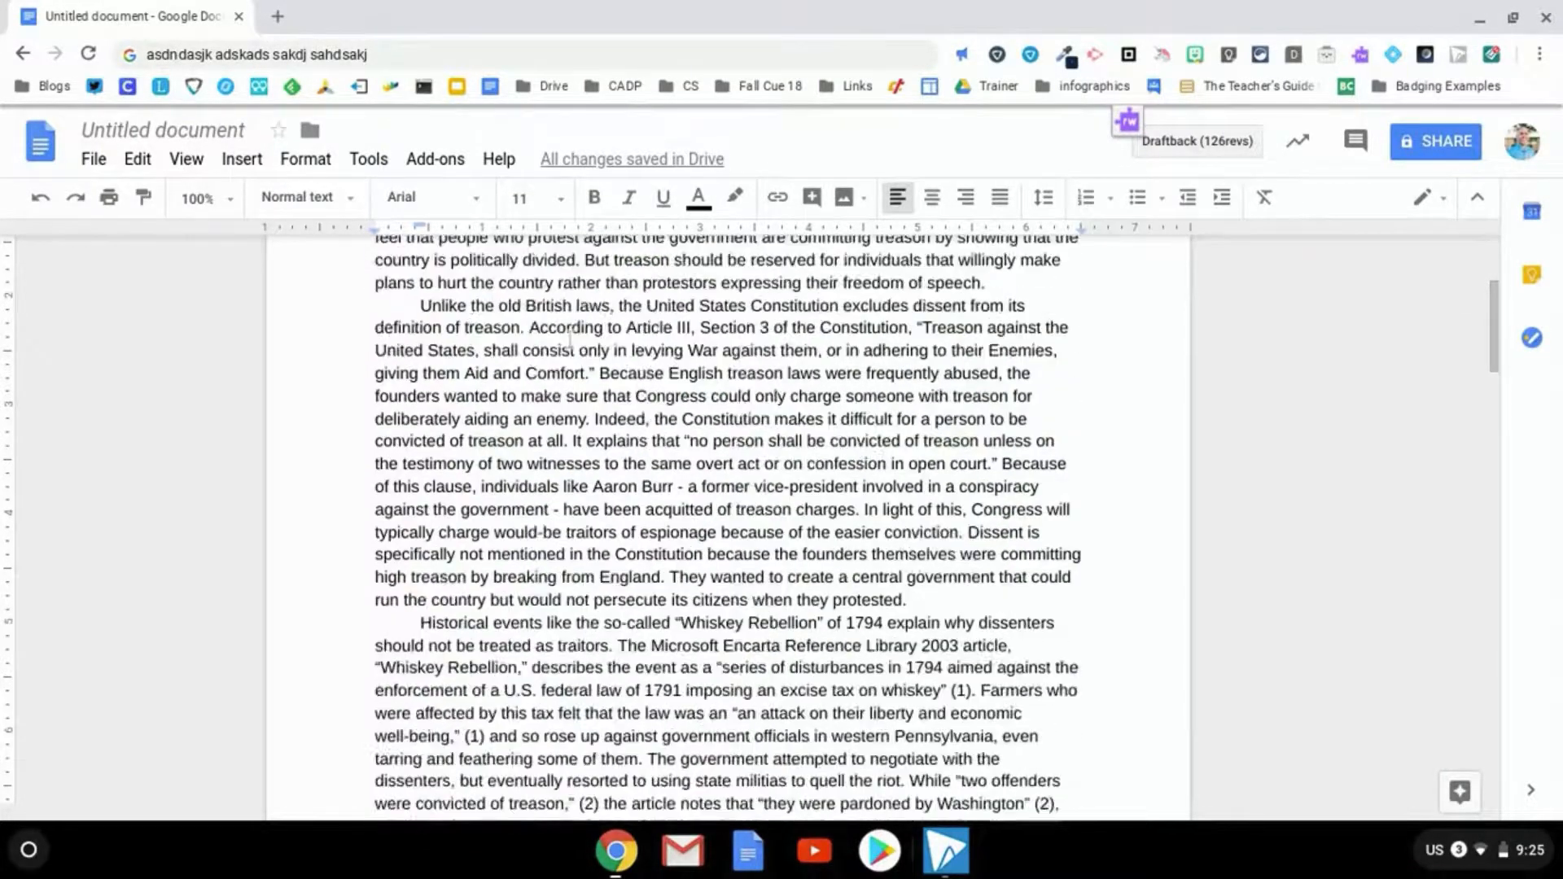
{"action": "scroll", "coordinate": [570, 339], "scroll_direction": "up", "scroll_amount": 18}
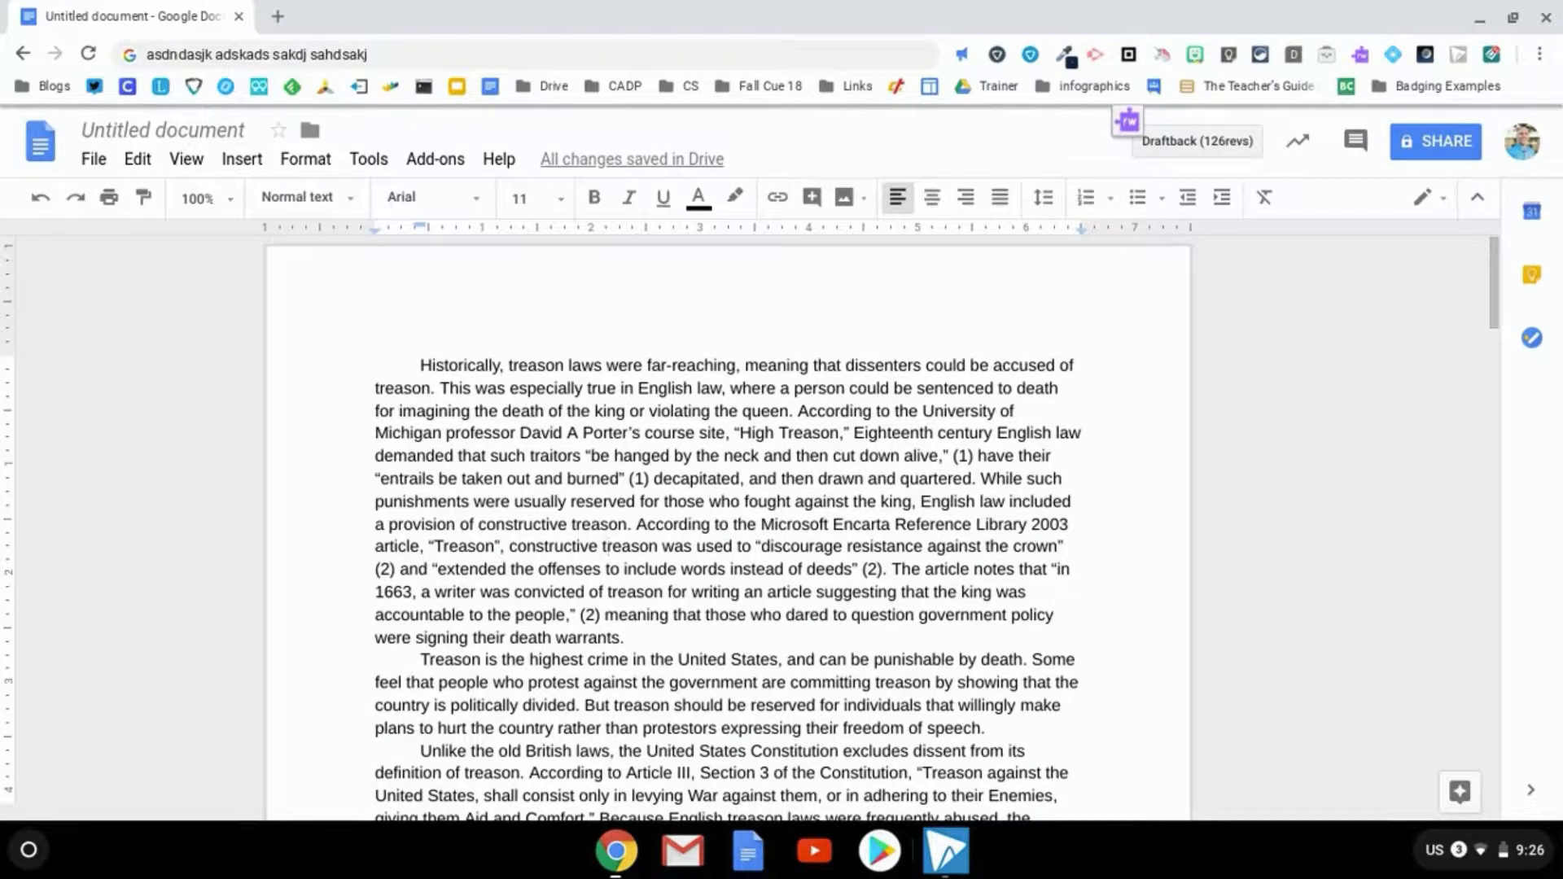
Use Find and replace (Ctrl+H) to change all 34 'treason' occurrences to 'health'
{"action": "key", "text": "ctrl+h"}
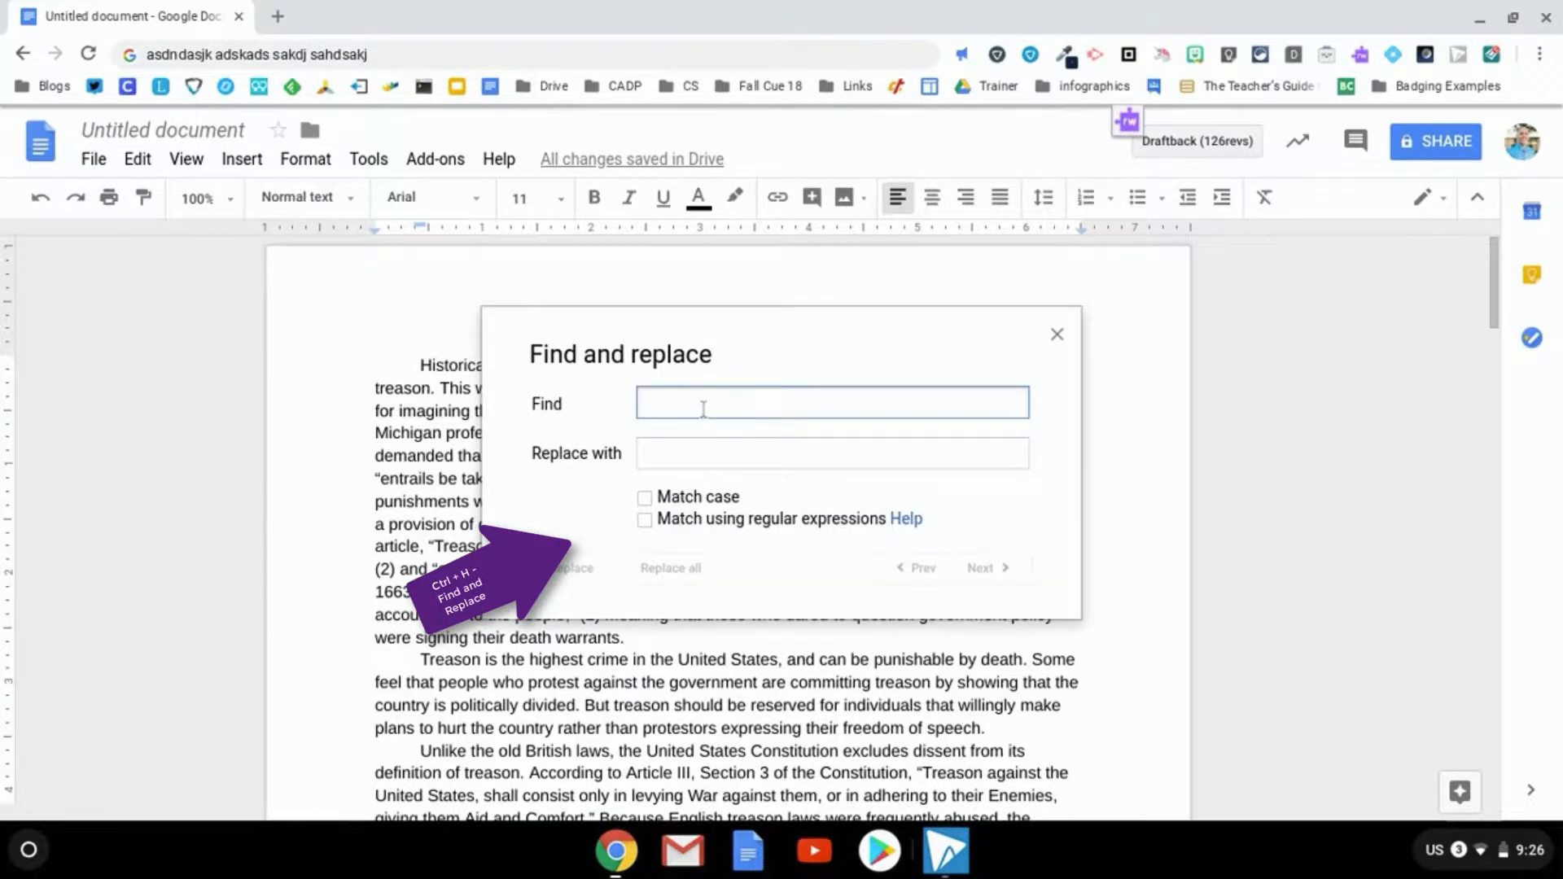
{"action": "type", "text": "treason"}
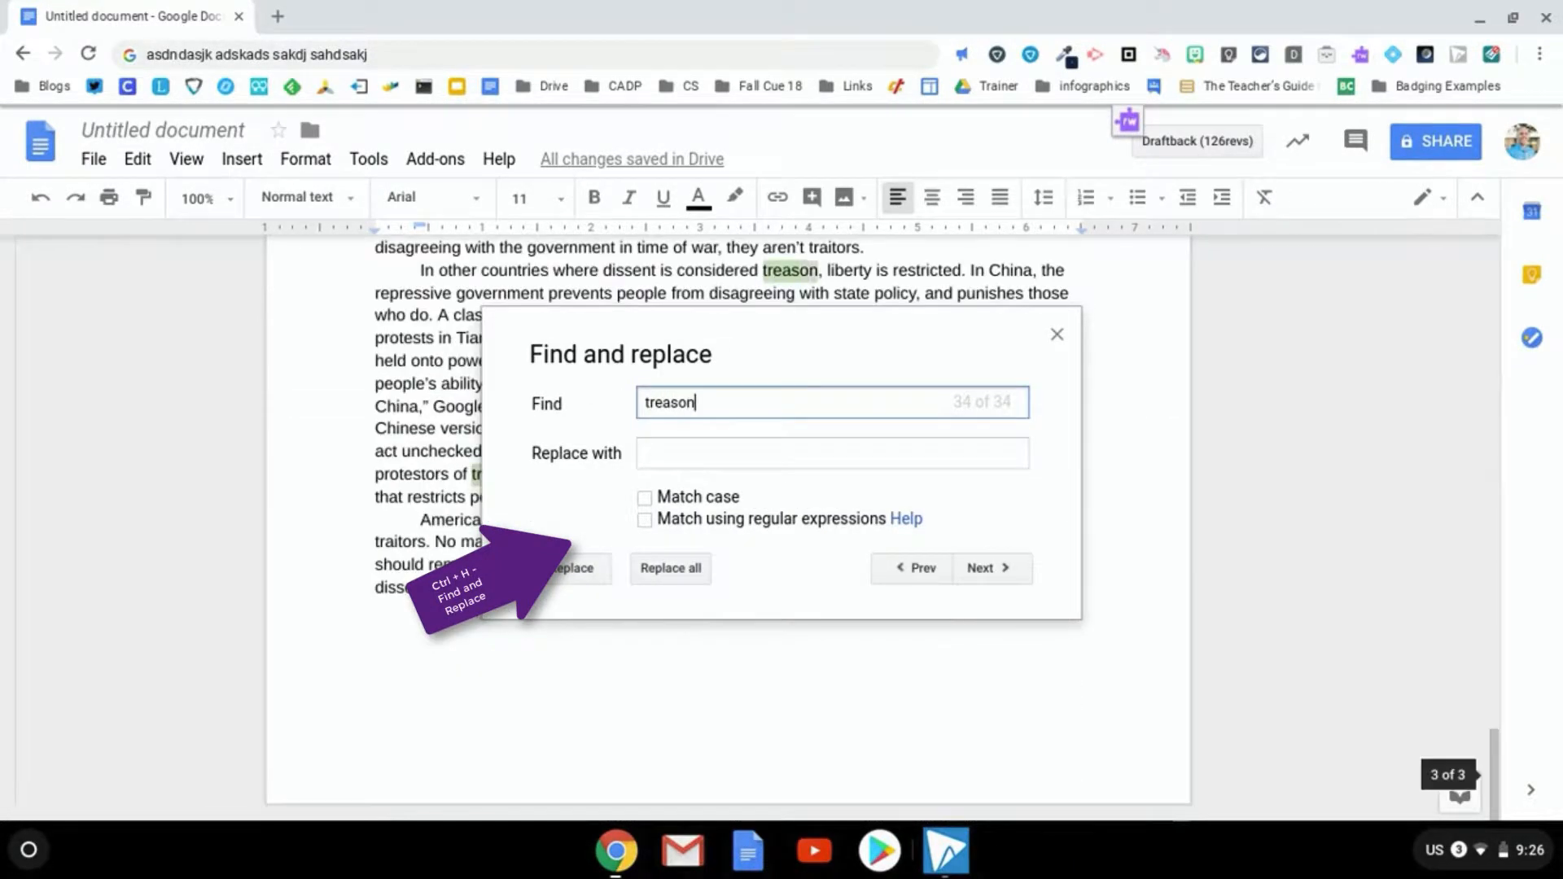
{"action": "key", "text": "Tab"}
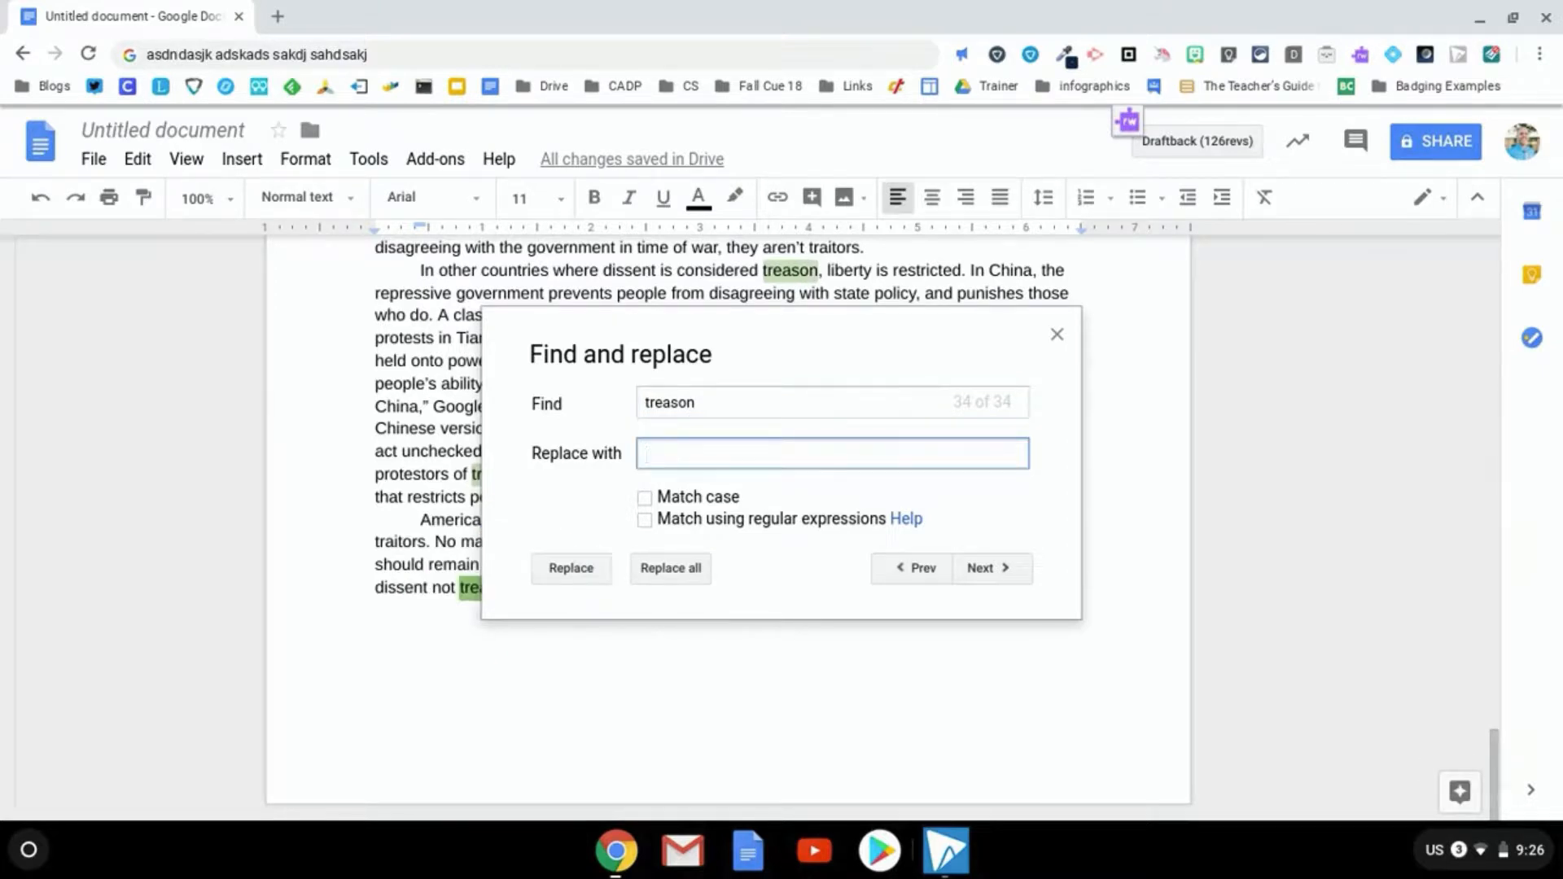
{"action": "type", "text": "health"}
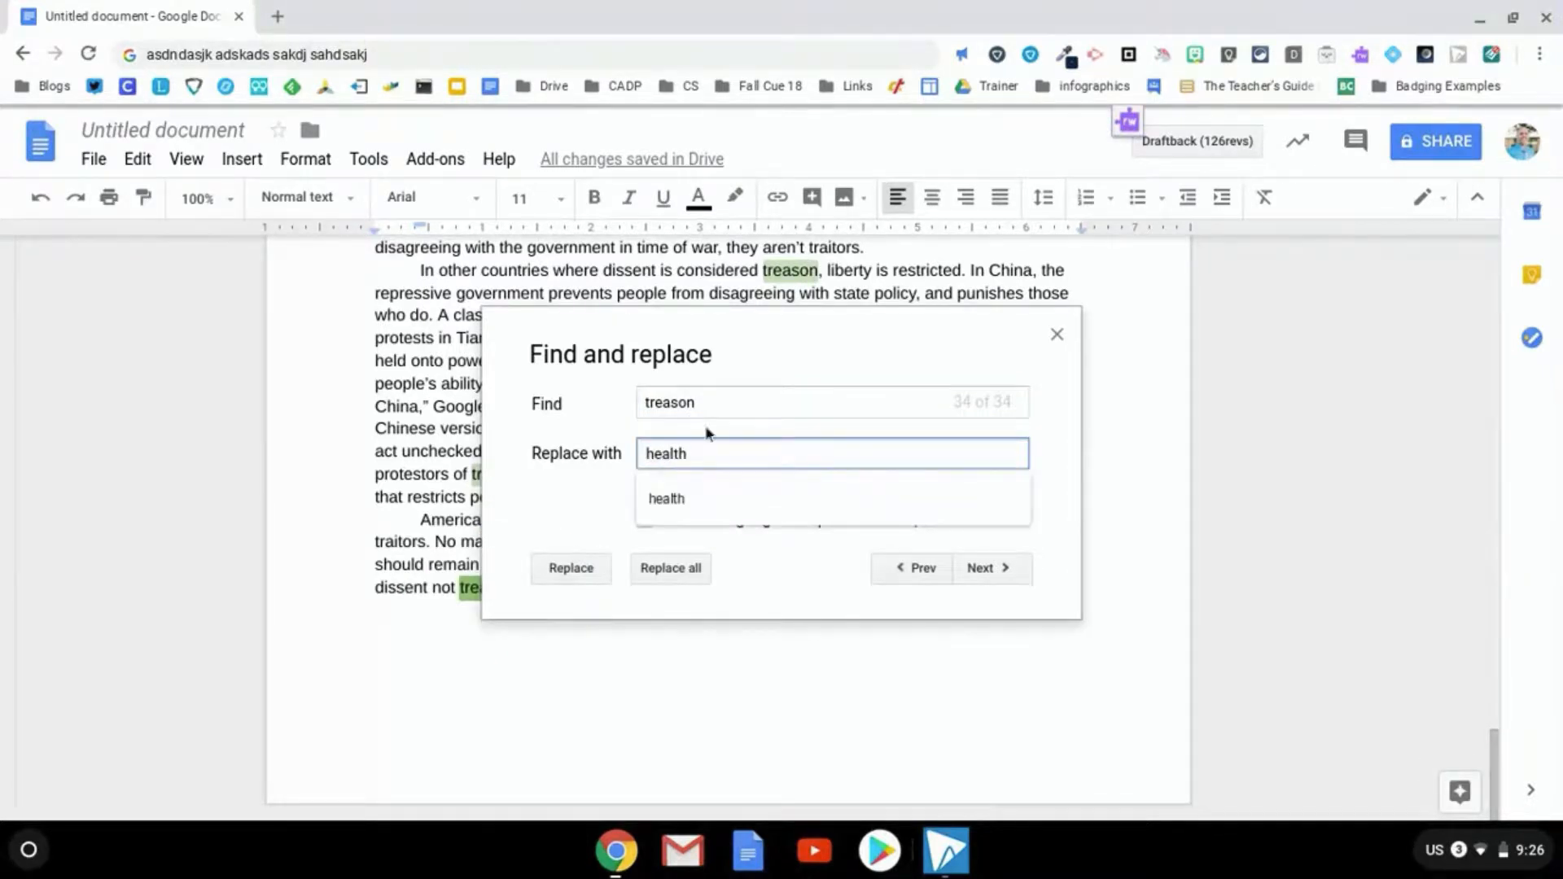
{"action": "left_click", "coordinate": [670, 499]}
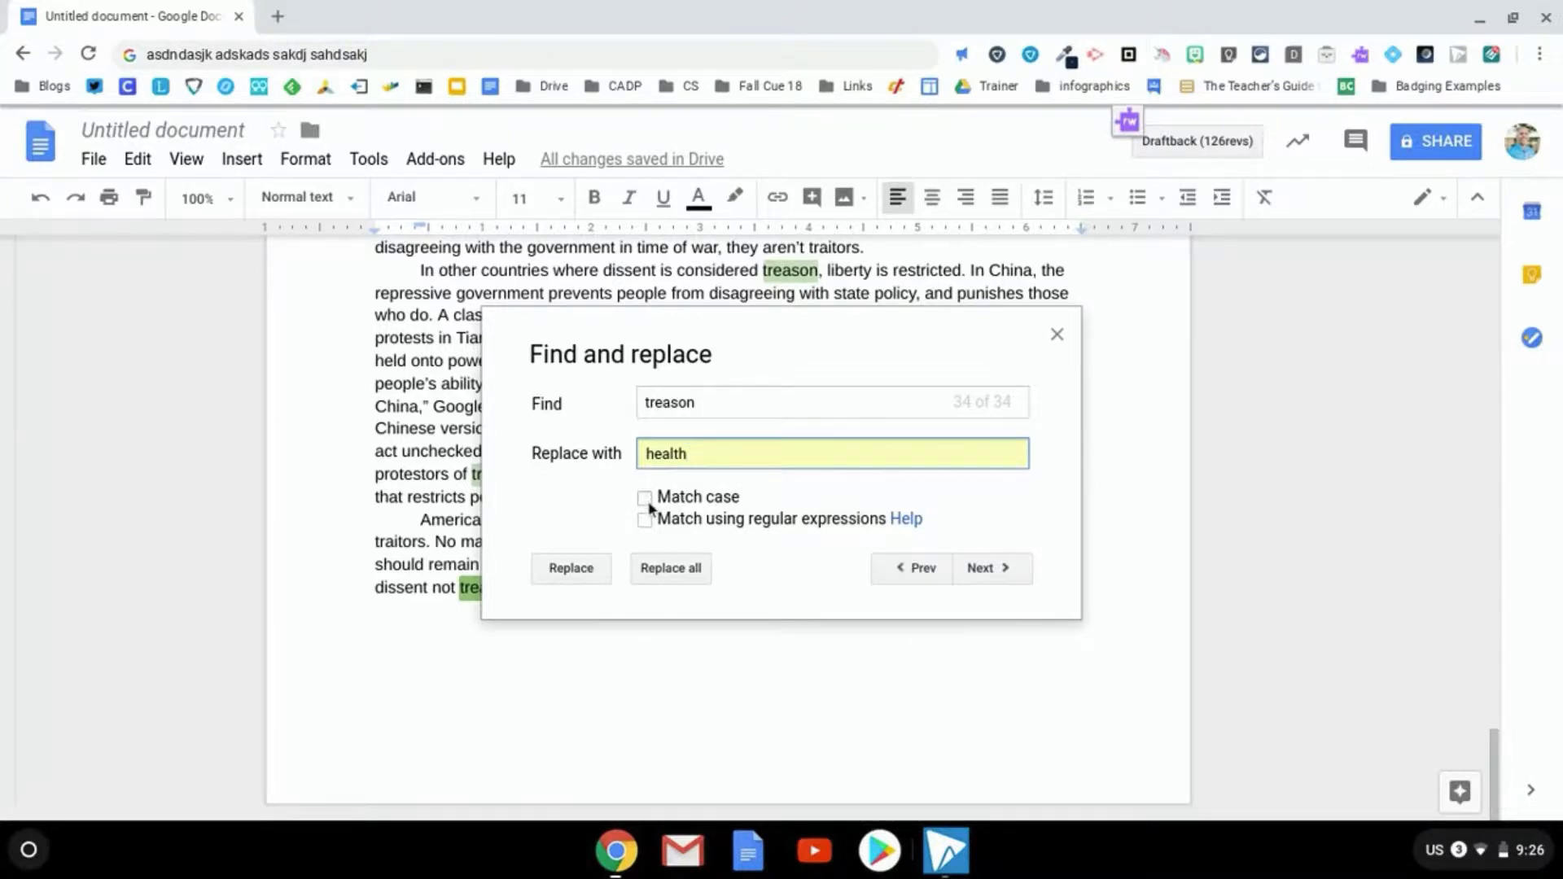
{"action": "left_click", "coordinate": [666, 565]}
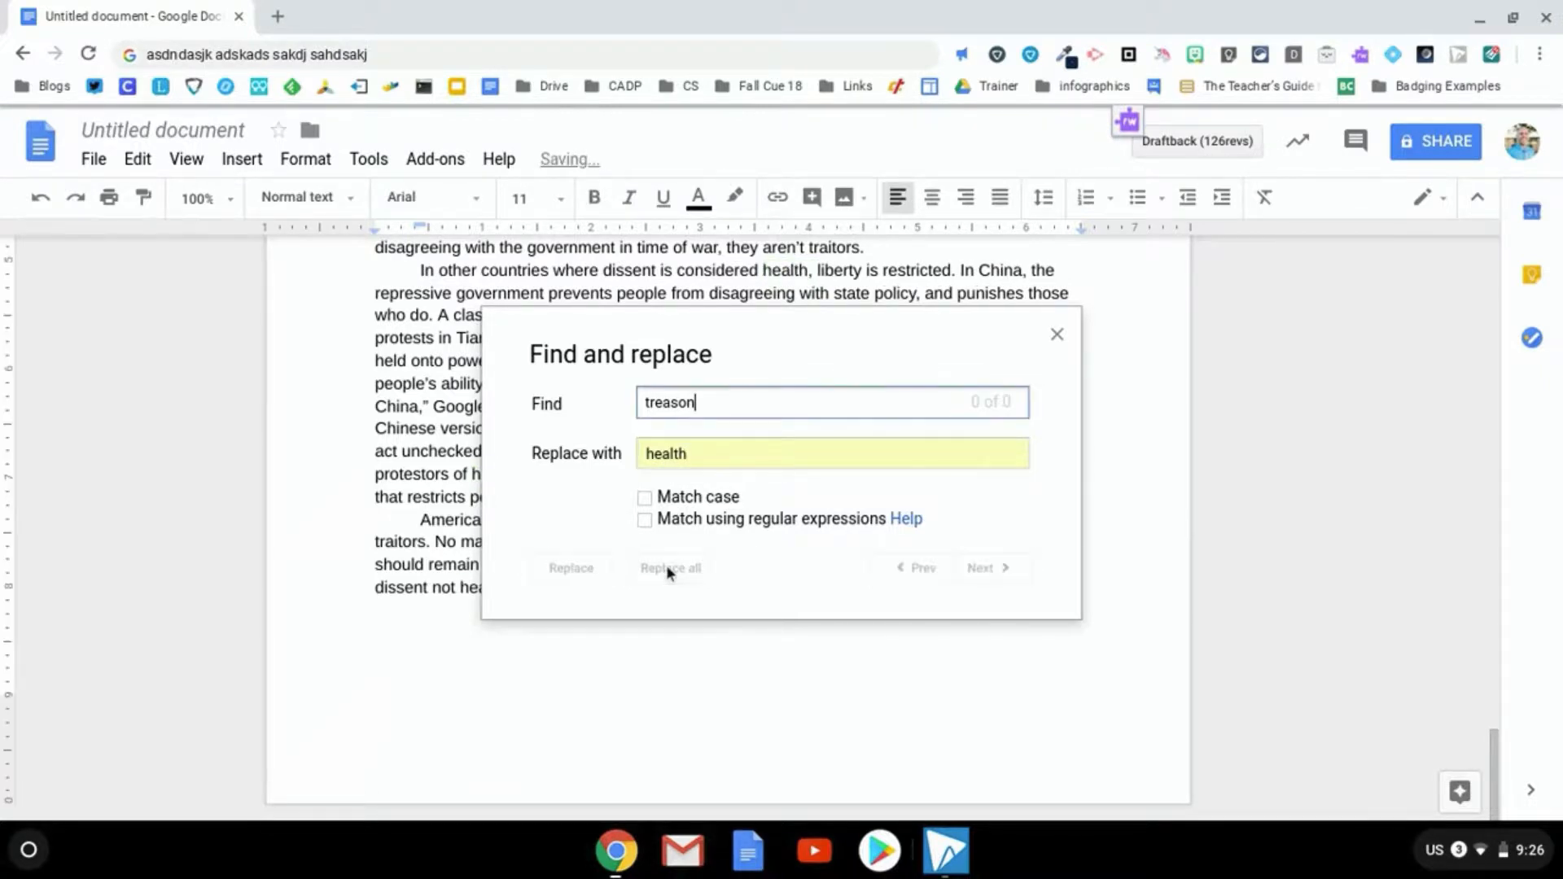
{"action": "left_click", "coordinate": [1057, 334]}
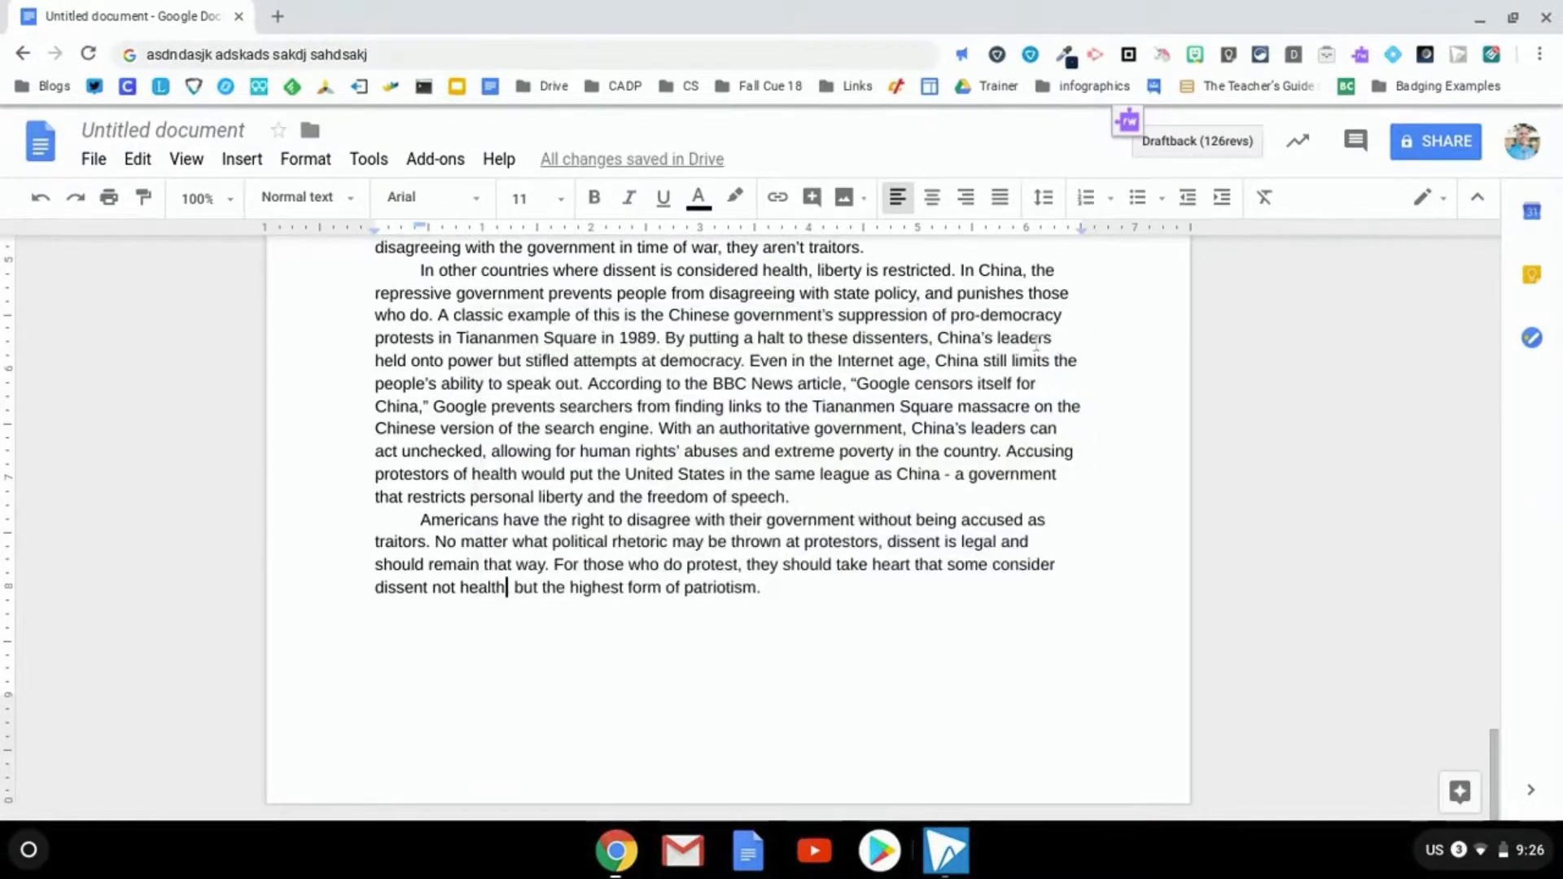
{"action": "double_click", "coordinate": [851, 364]}
{"action": "type", "text": "treaso"}
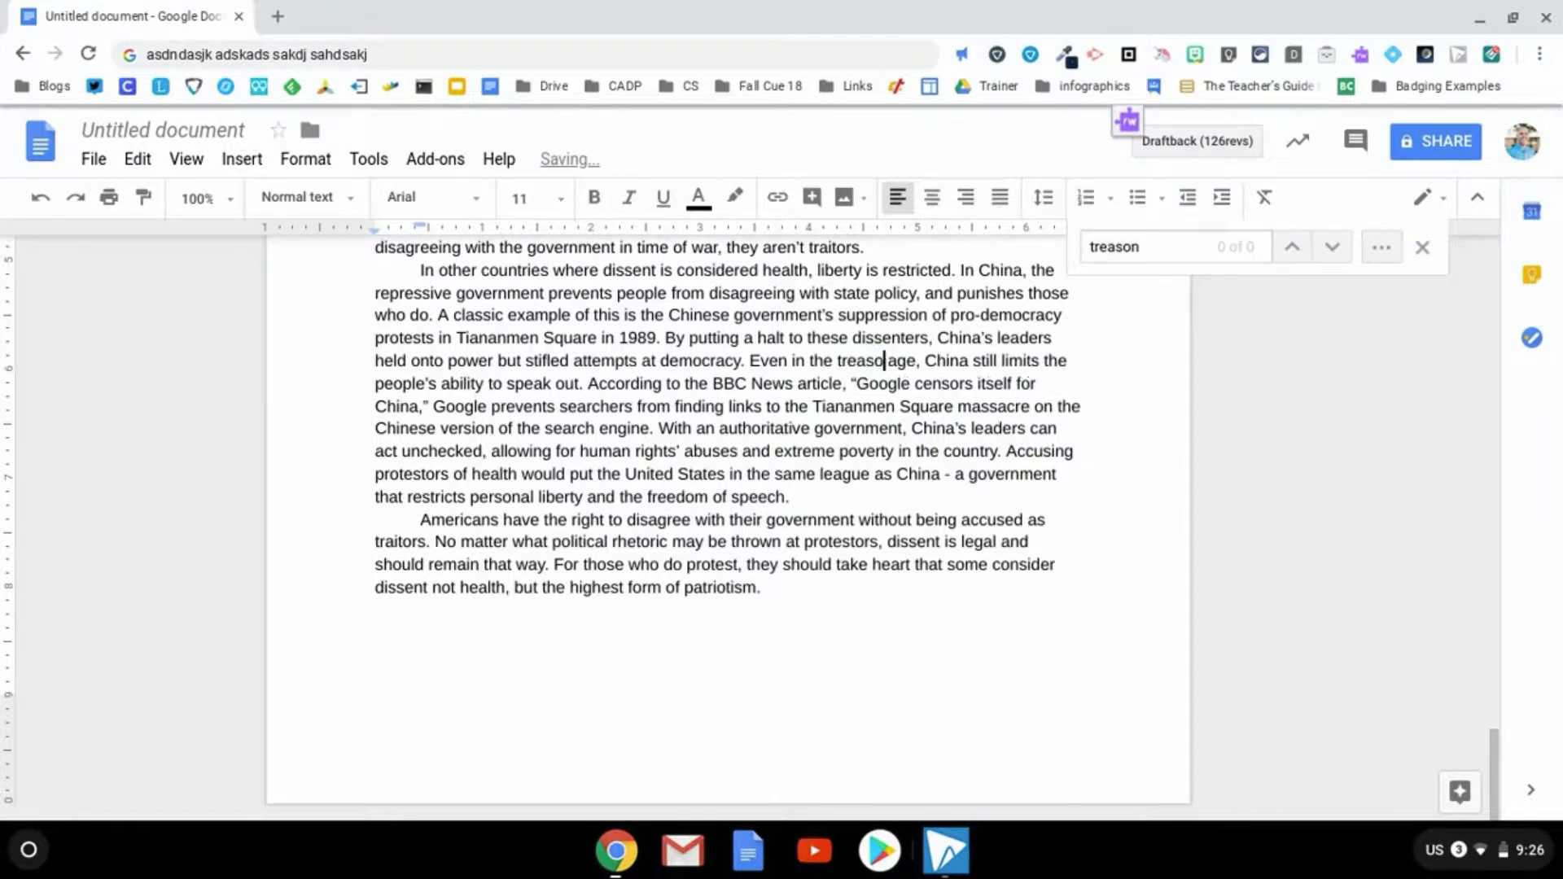
{"action": "type", "text": "n"}
{"action": "key", "text": "ctrl+z"}
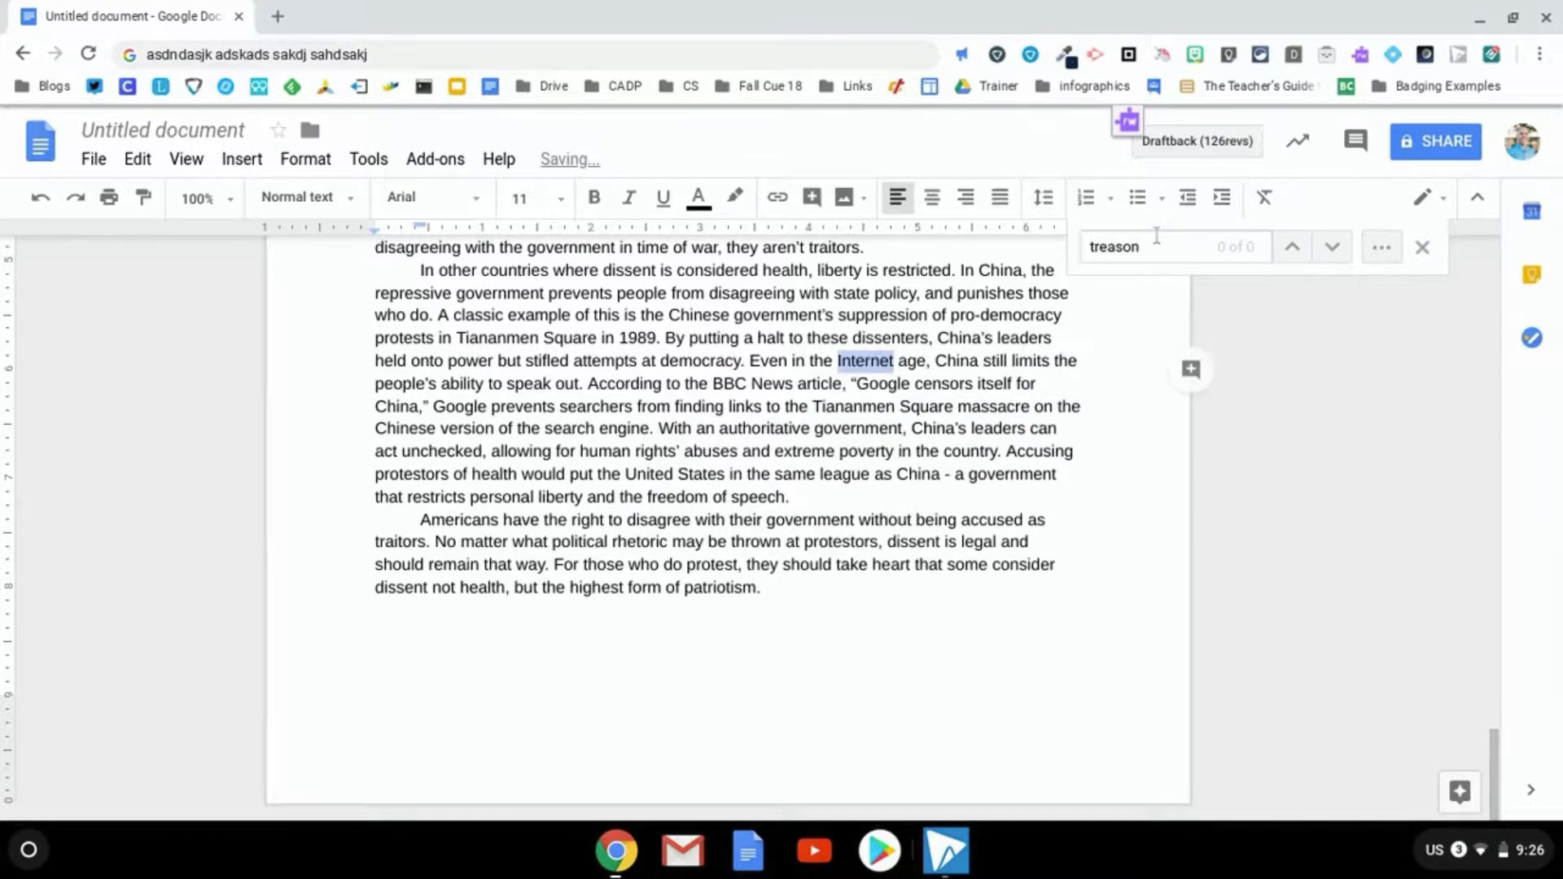
{"action": "left_click", "coordinate": [1156, 242]}
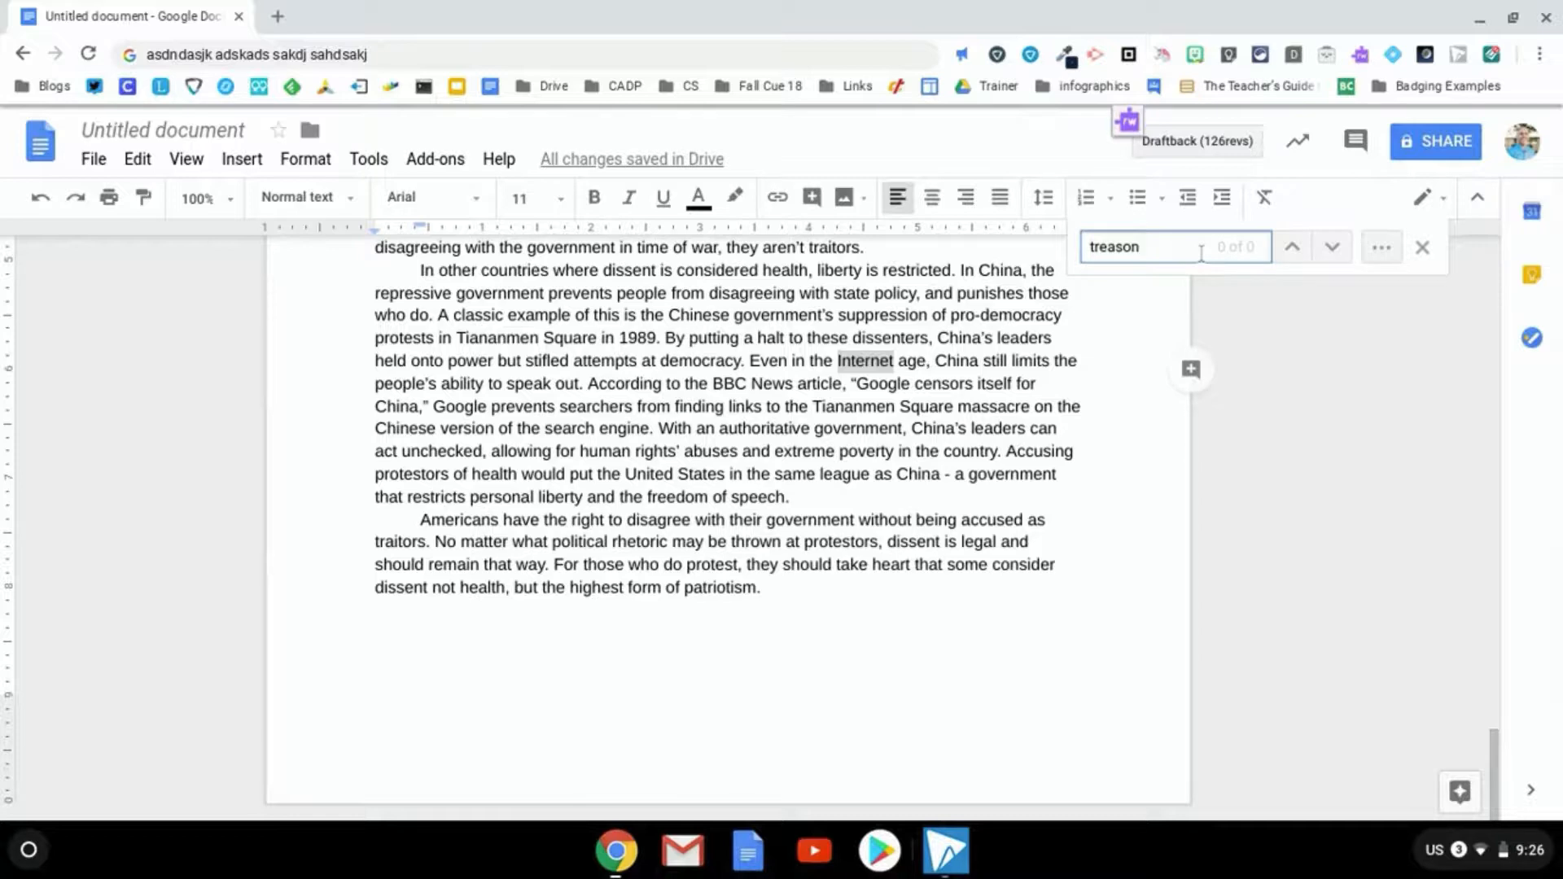
{"action": "key", "text": "ctrl+a"}
{"action": "type", "text": "health"}
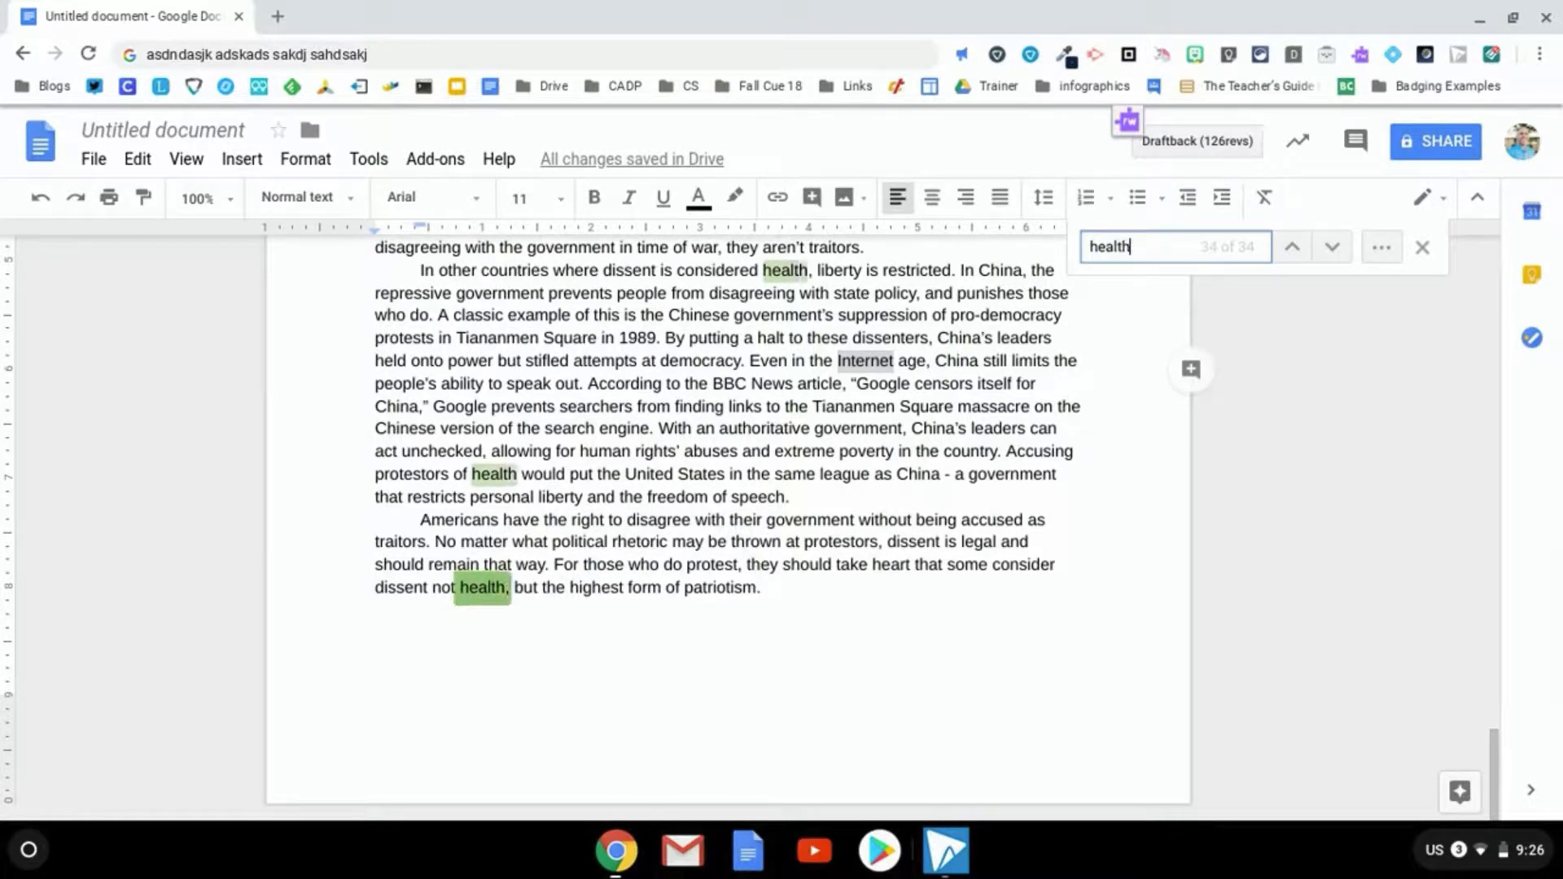
{"action": "left_click", "coordinate": [1424, 252]}
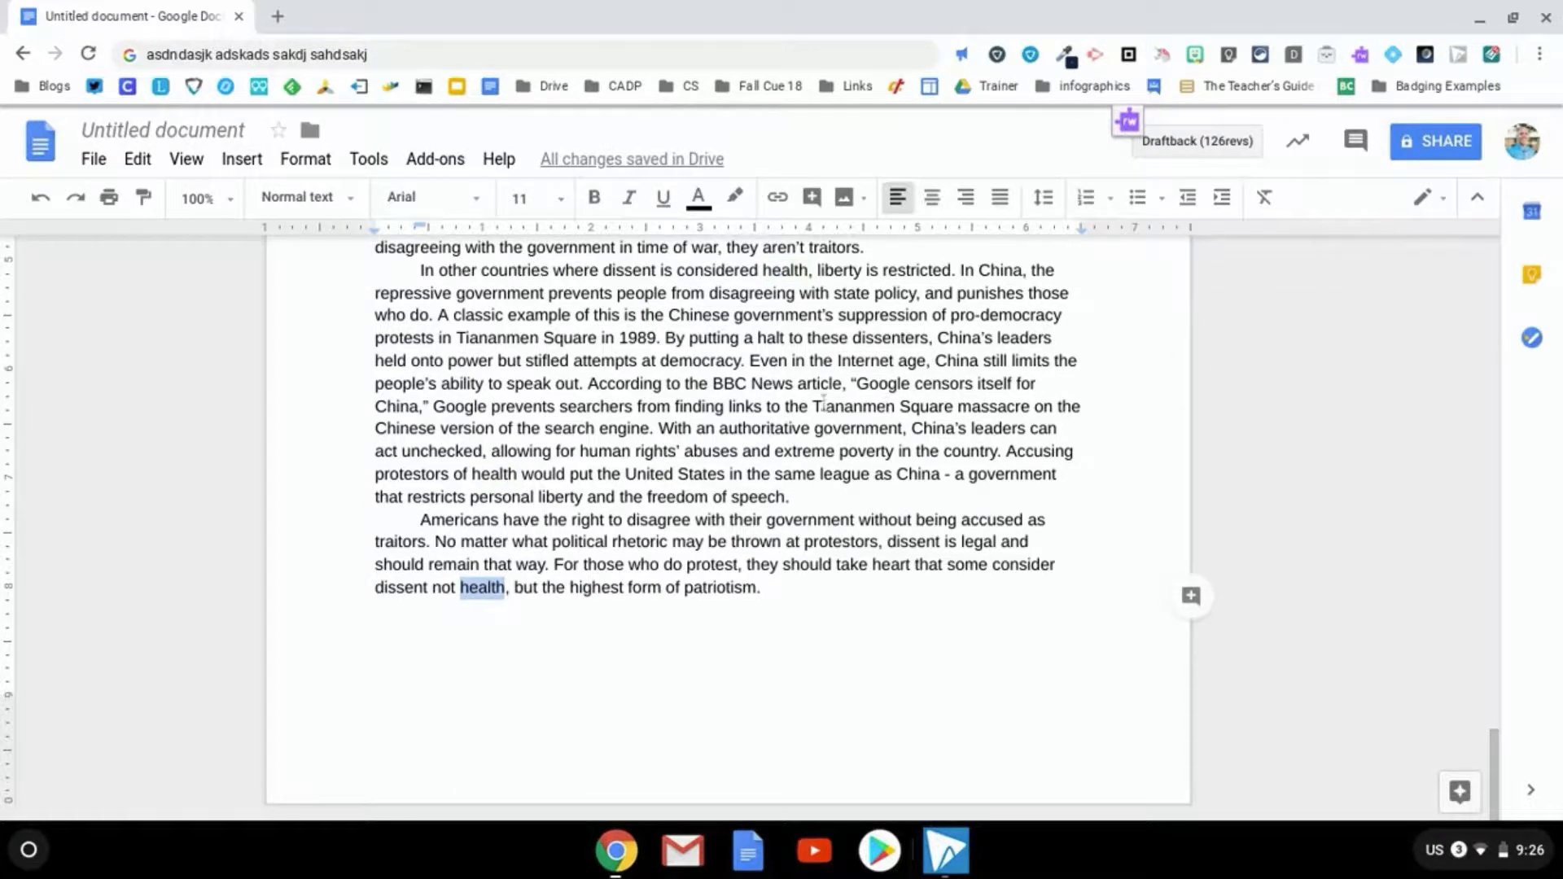
{"action": "left_click", "coordinate": [581, 545]}
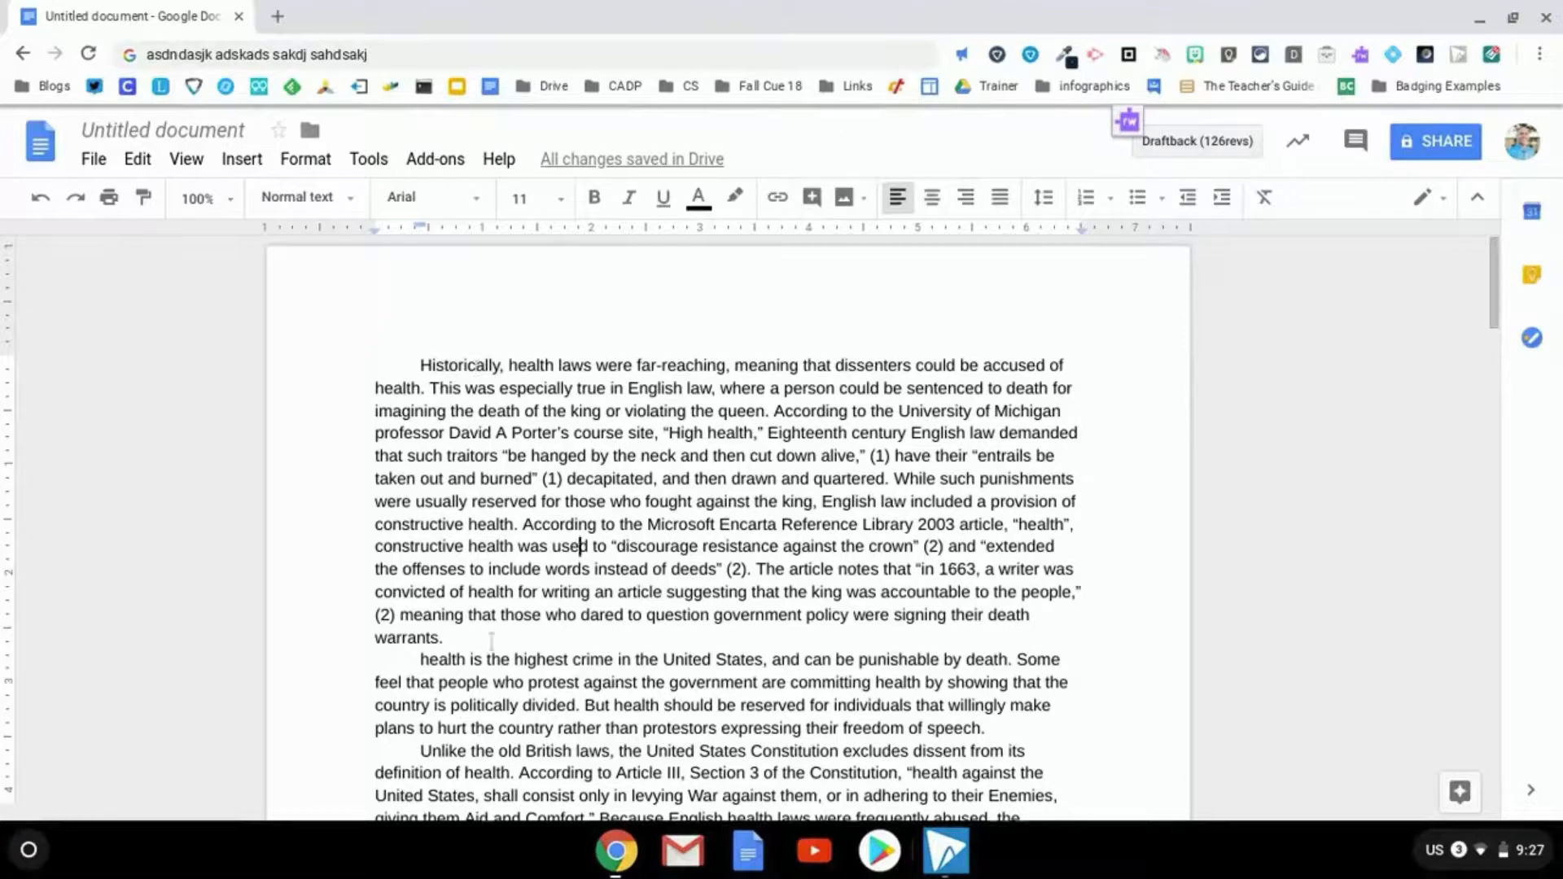
{"action": "double_click", "coordinate": [543, 660]}
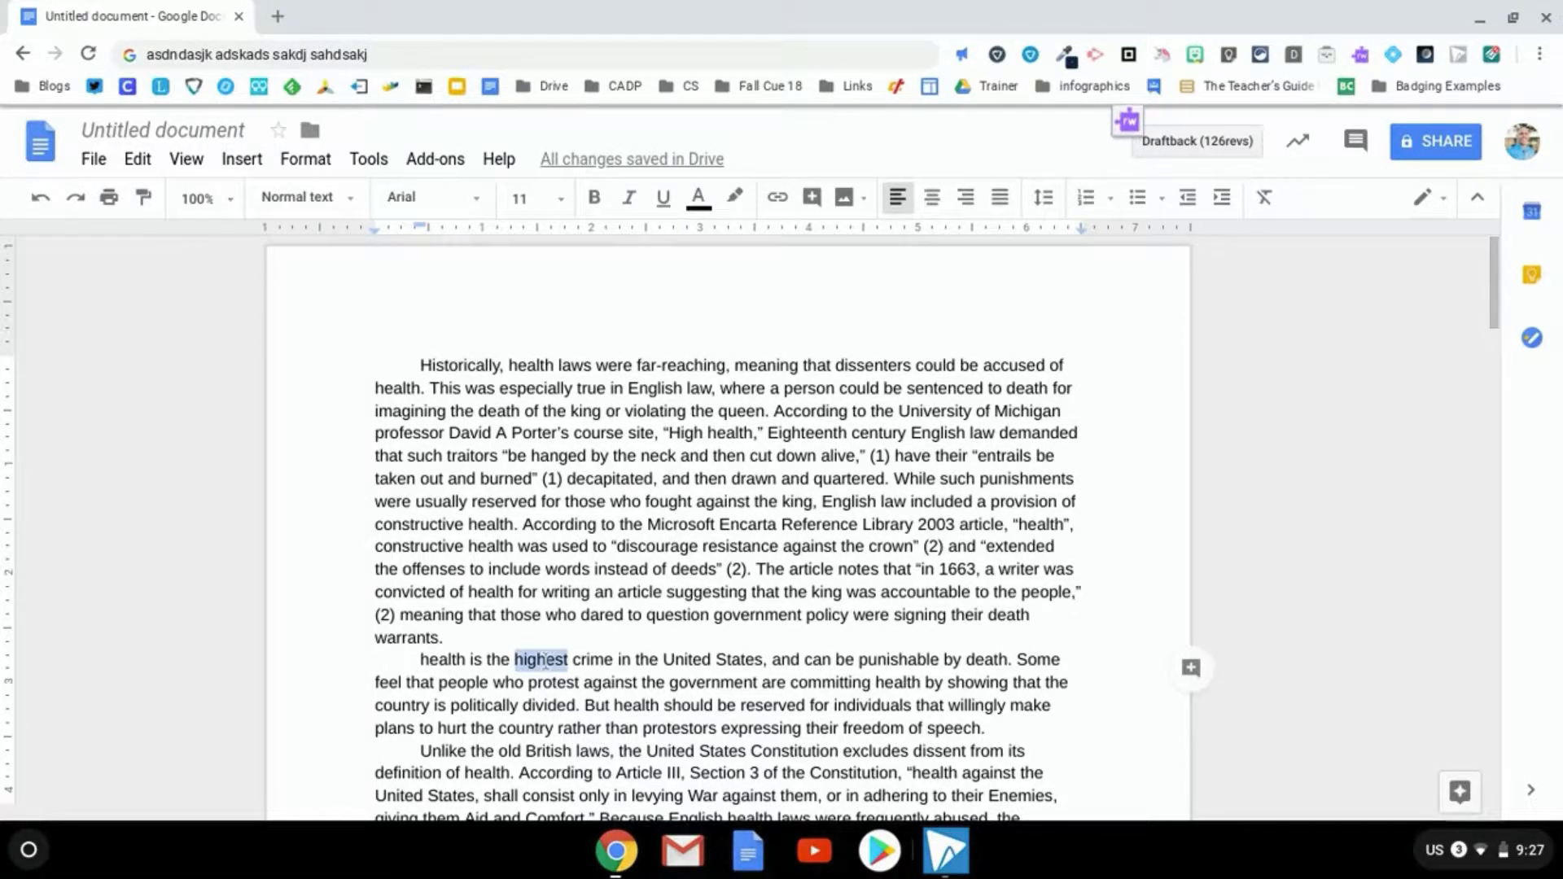
{"action": "right_click", "coordinate": [545, 663]}
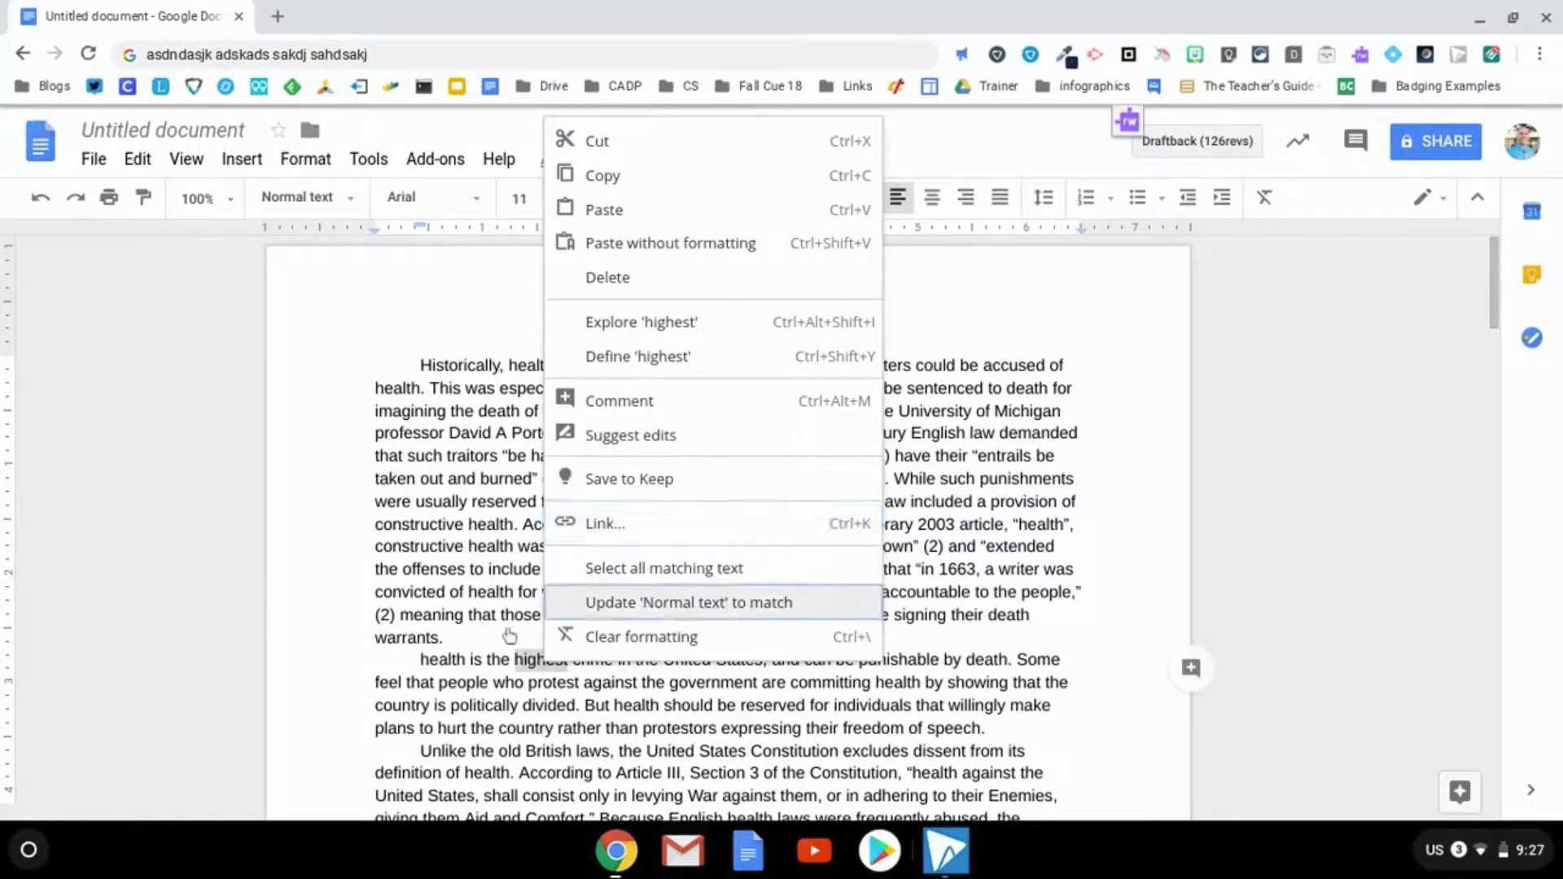
{"action": "key", "text": "Escape"}
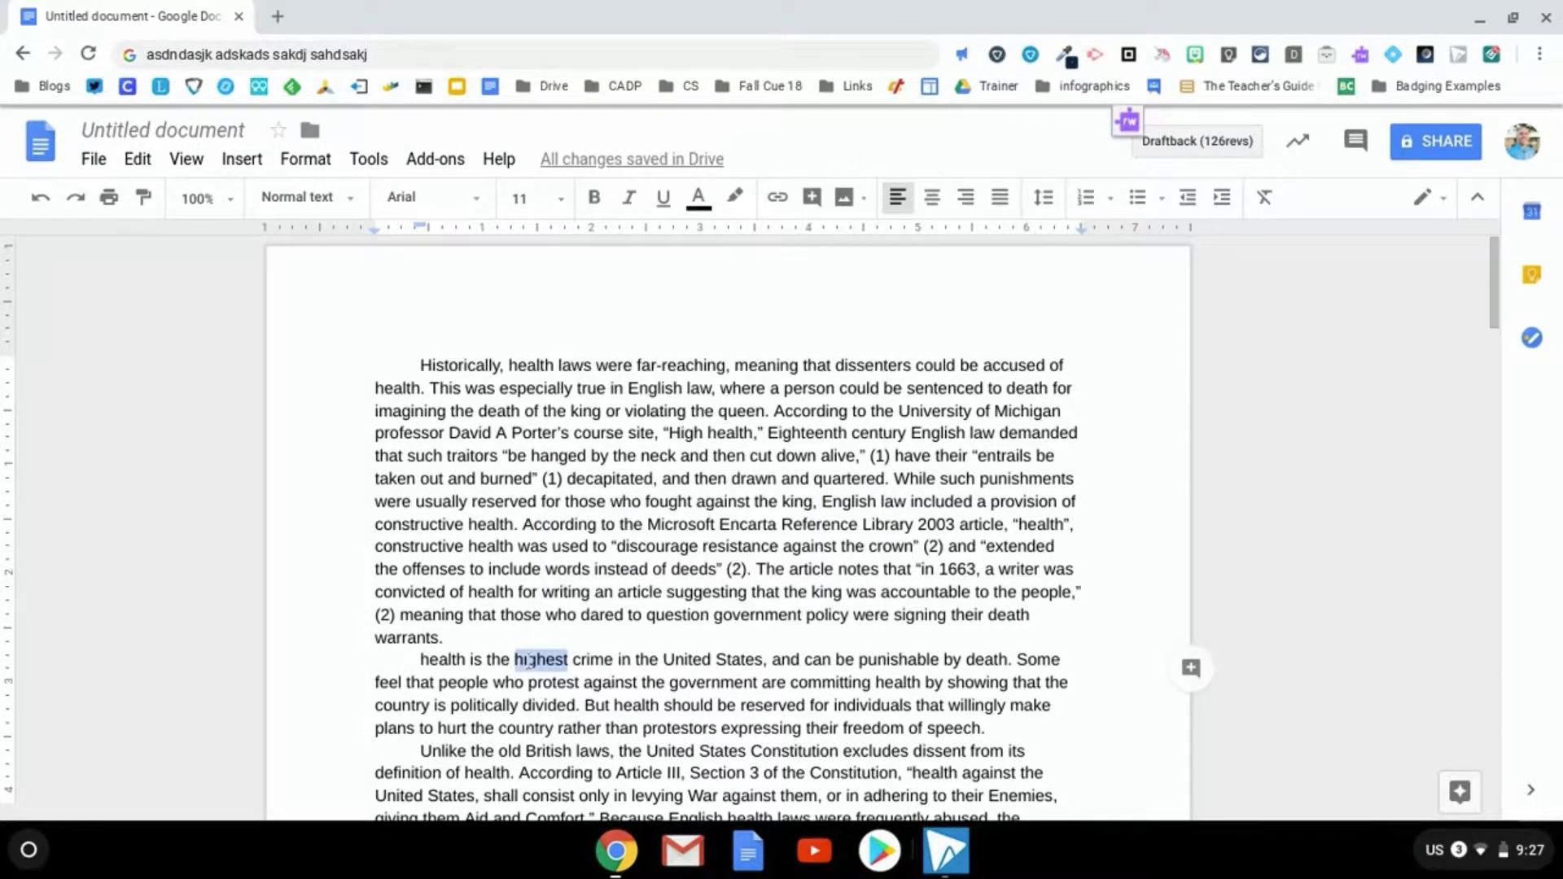
{"action": "key", "text": "ctrl+k"}
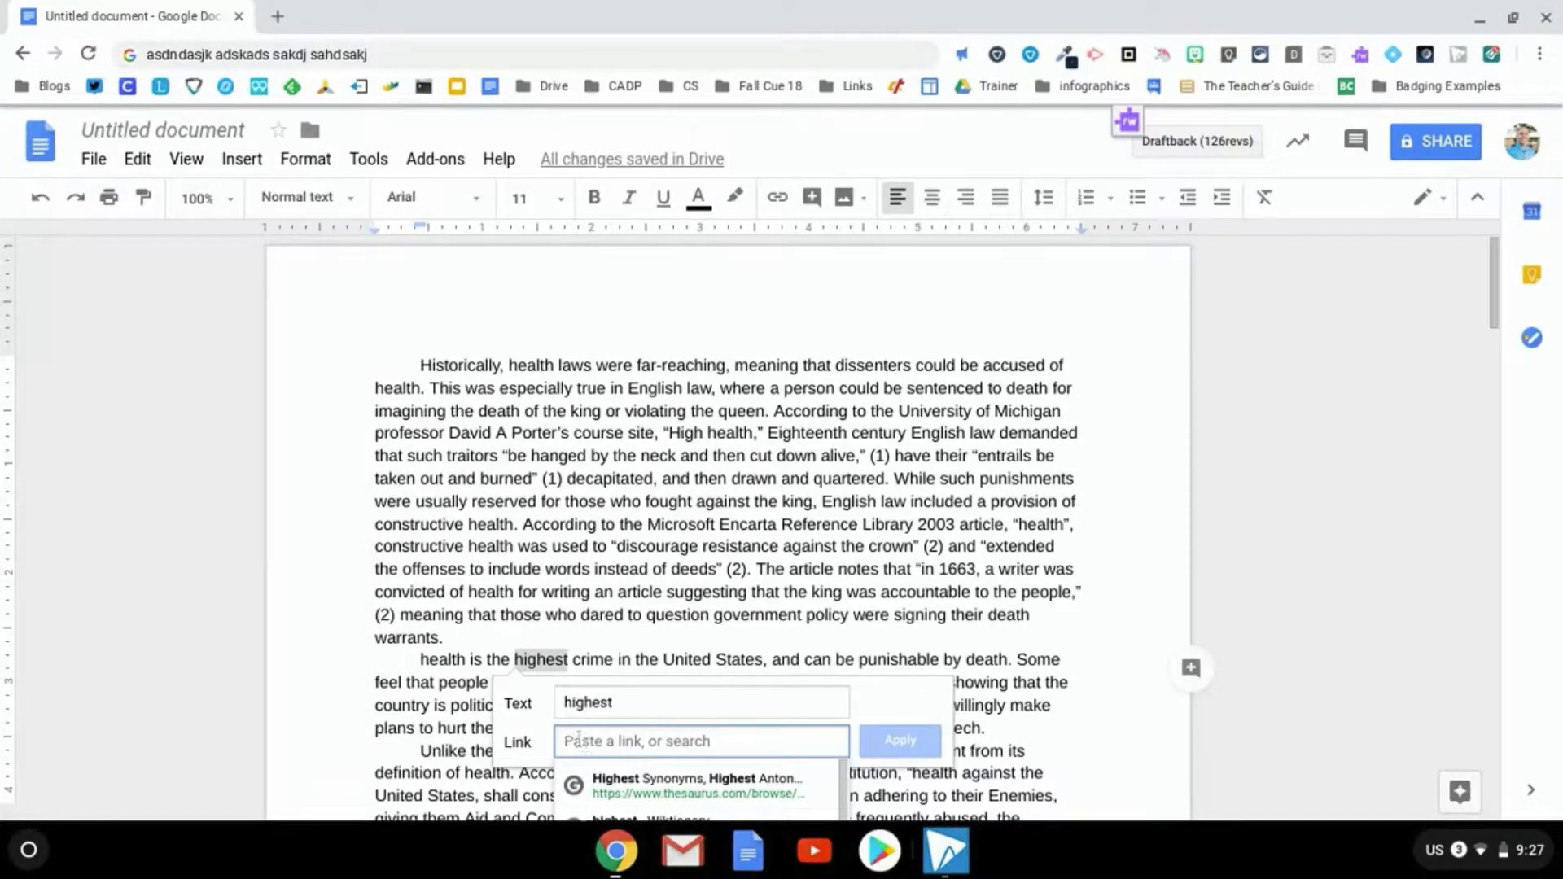
{"action": "left_click", "coordinate": [544, 662]}
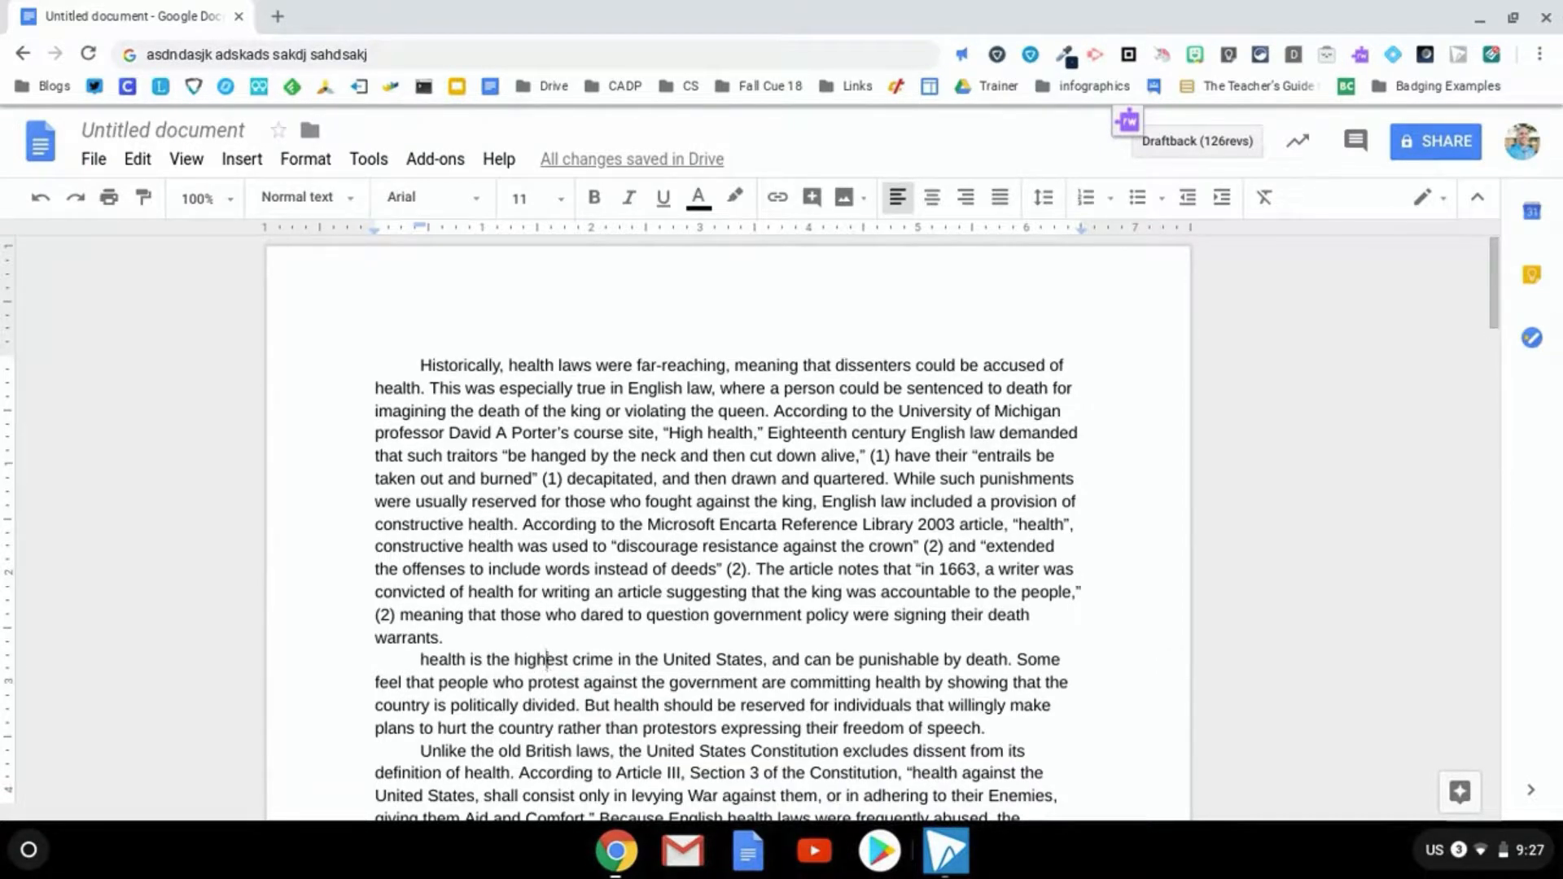
{"action": "double_click", "coordinate": [544, 662]}
{"action": "key", "text": "ctrl+k"}
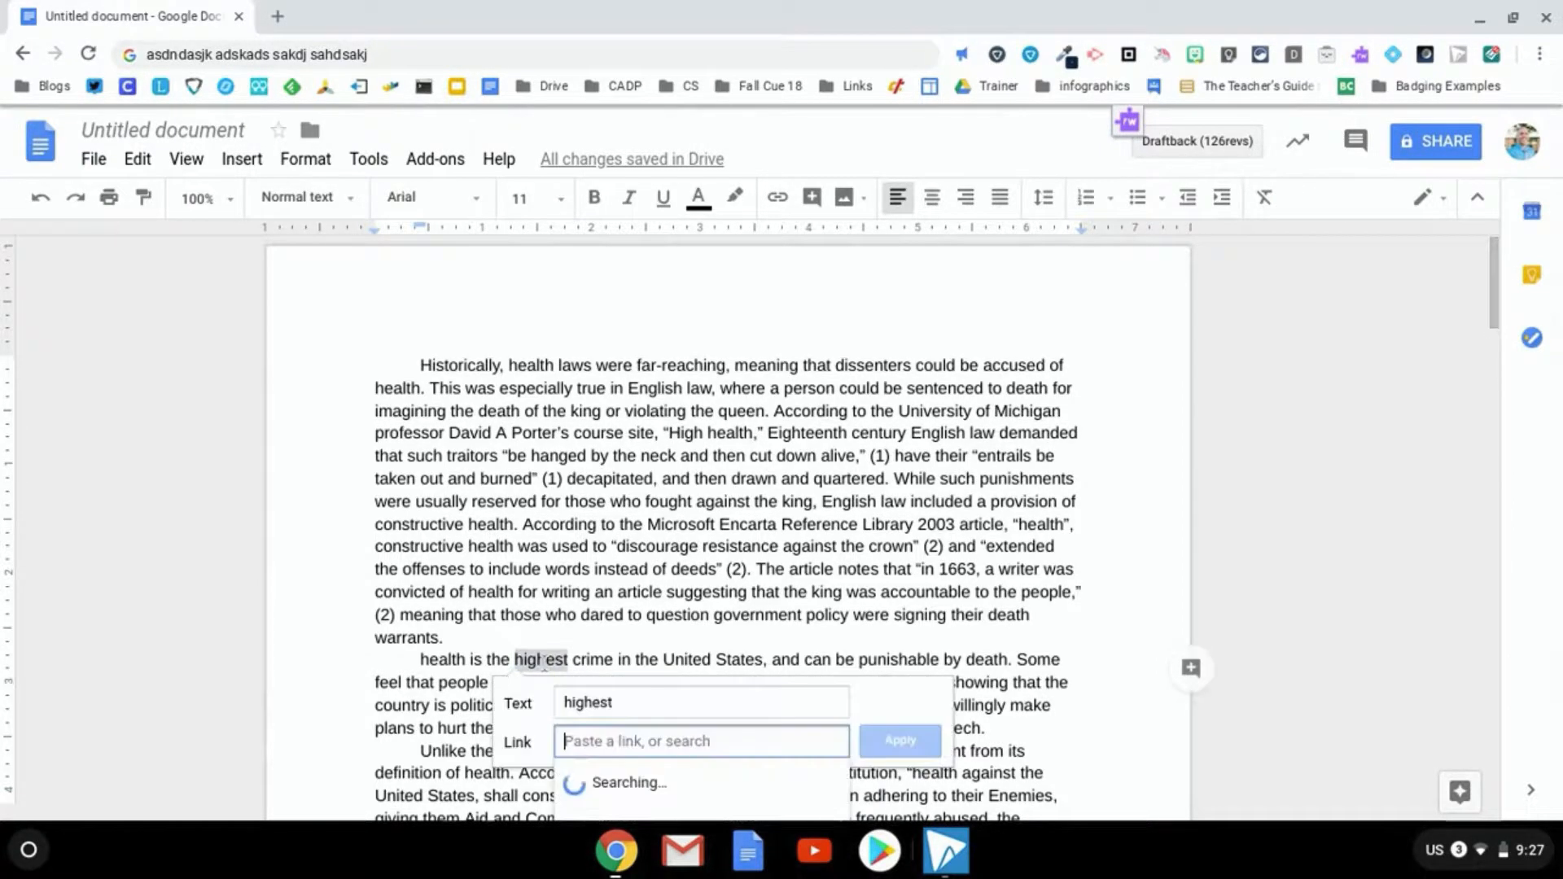
{"action": "key", "text": "ctrl+v"}
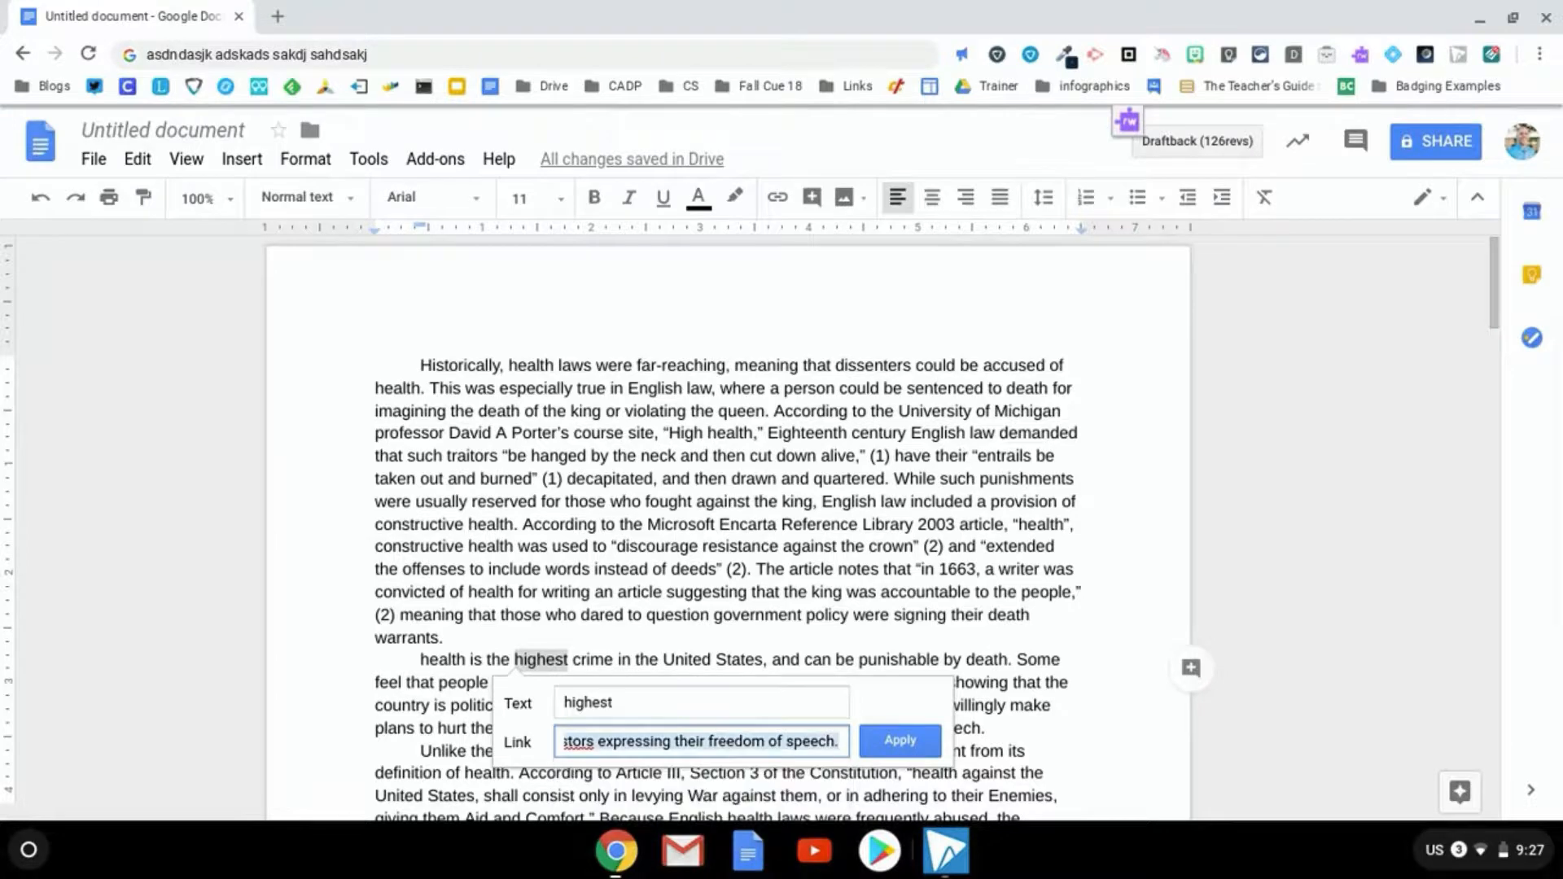
{"action": "left_click", "coordinate": [1071, 661]}
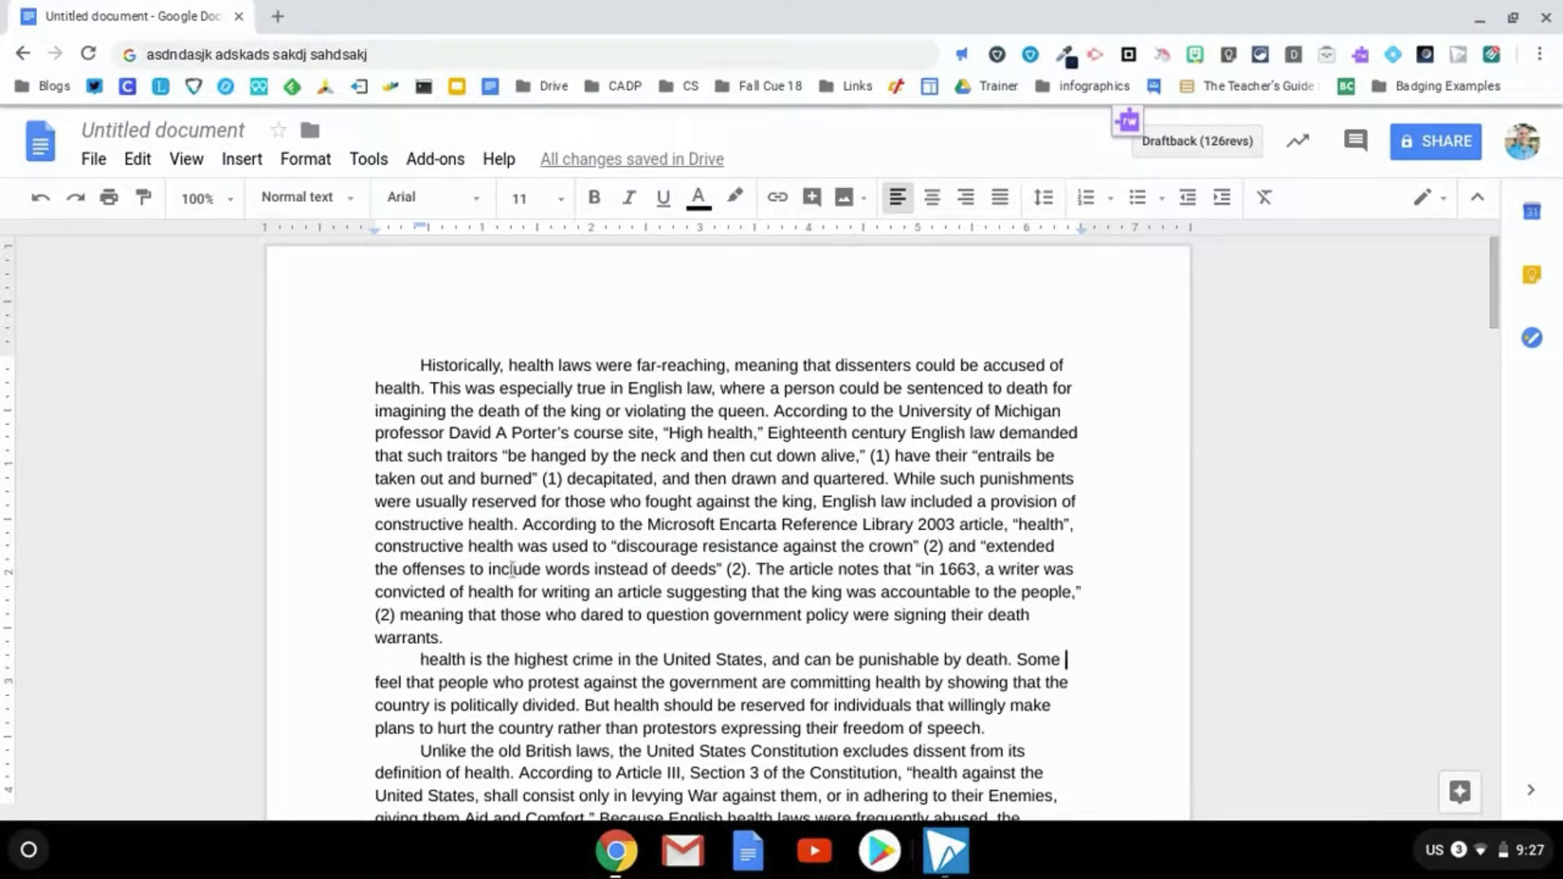
{"action": "left_click", "coordinate": [569, 592]}
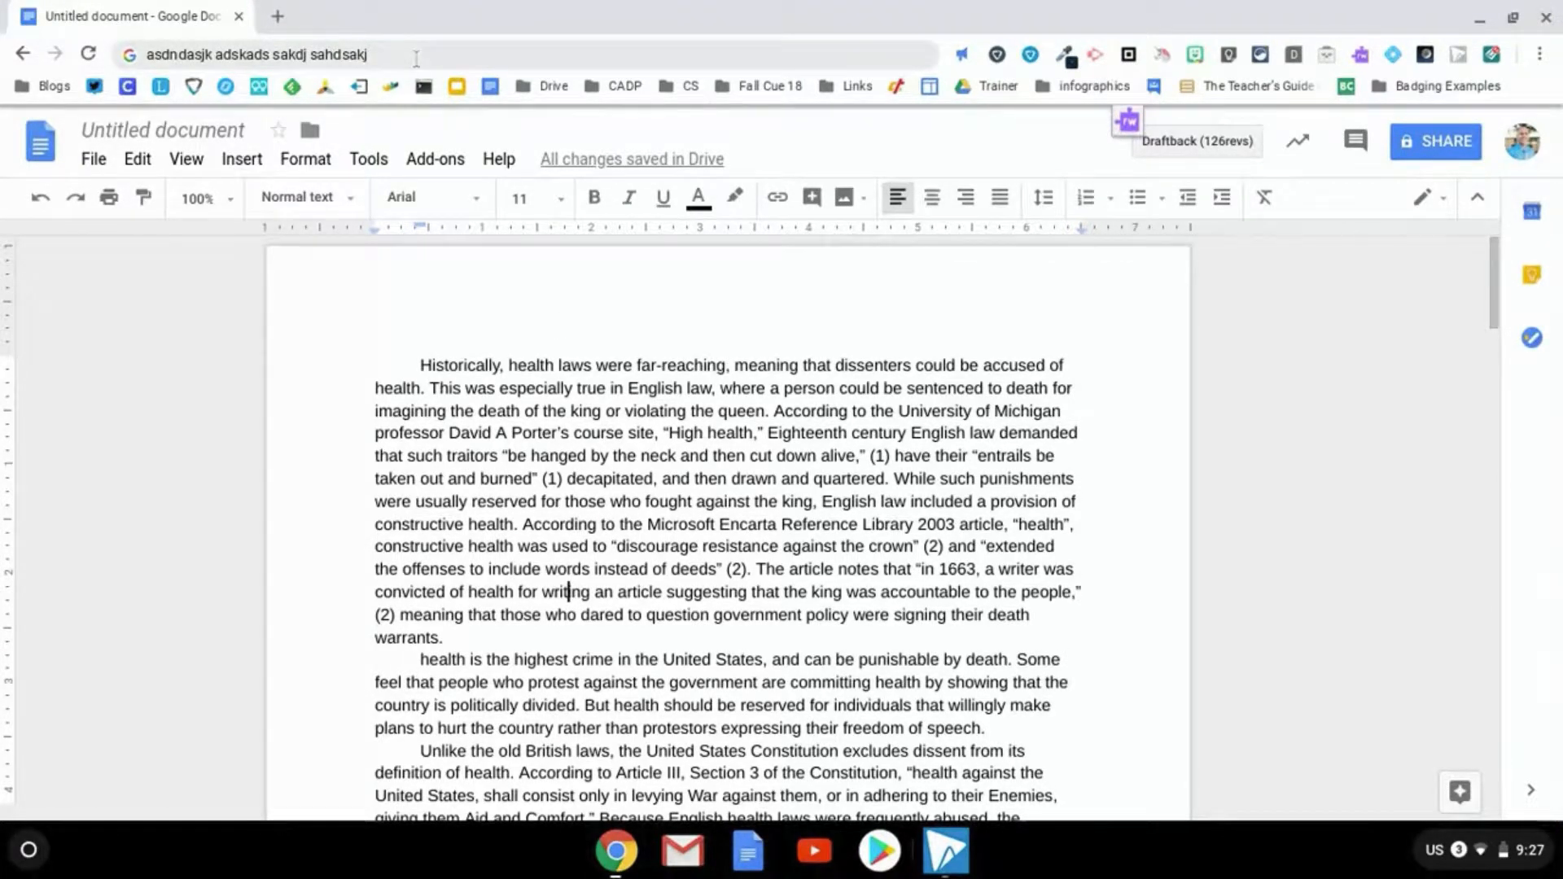
{"action": "key", "text": "ctrl+l"}
{"action": "key", "text": "ctrl+c"}
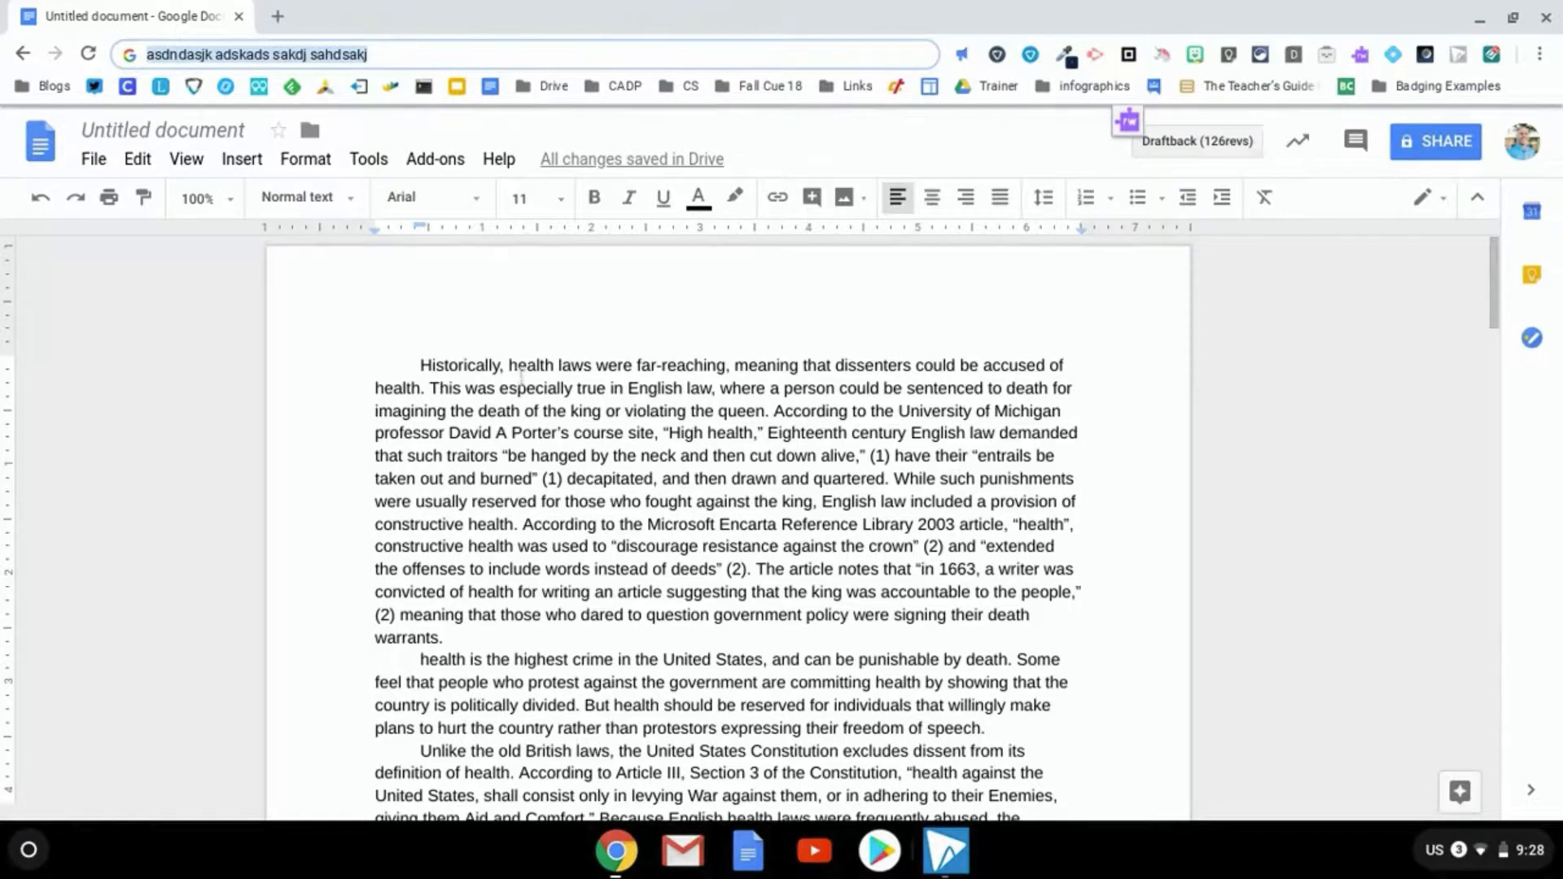
{"action": "scroll", "coordinate": [595, 554], "scroll_direction": "down", "scroll_amount": 2}
{"action": "left_click", "coordinate": [664, 794]}
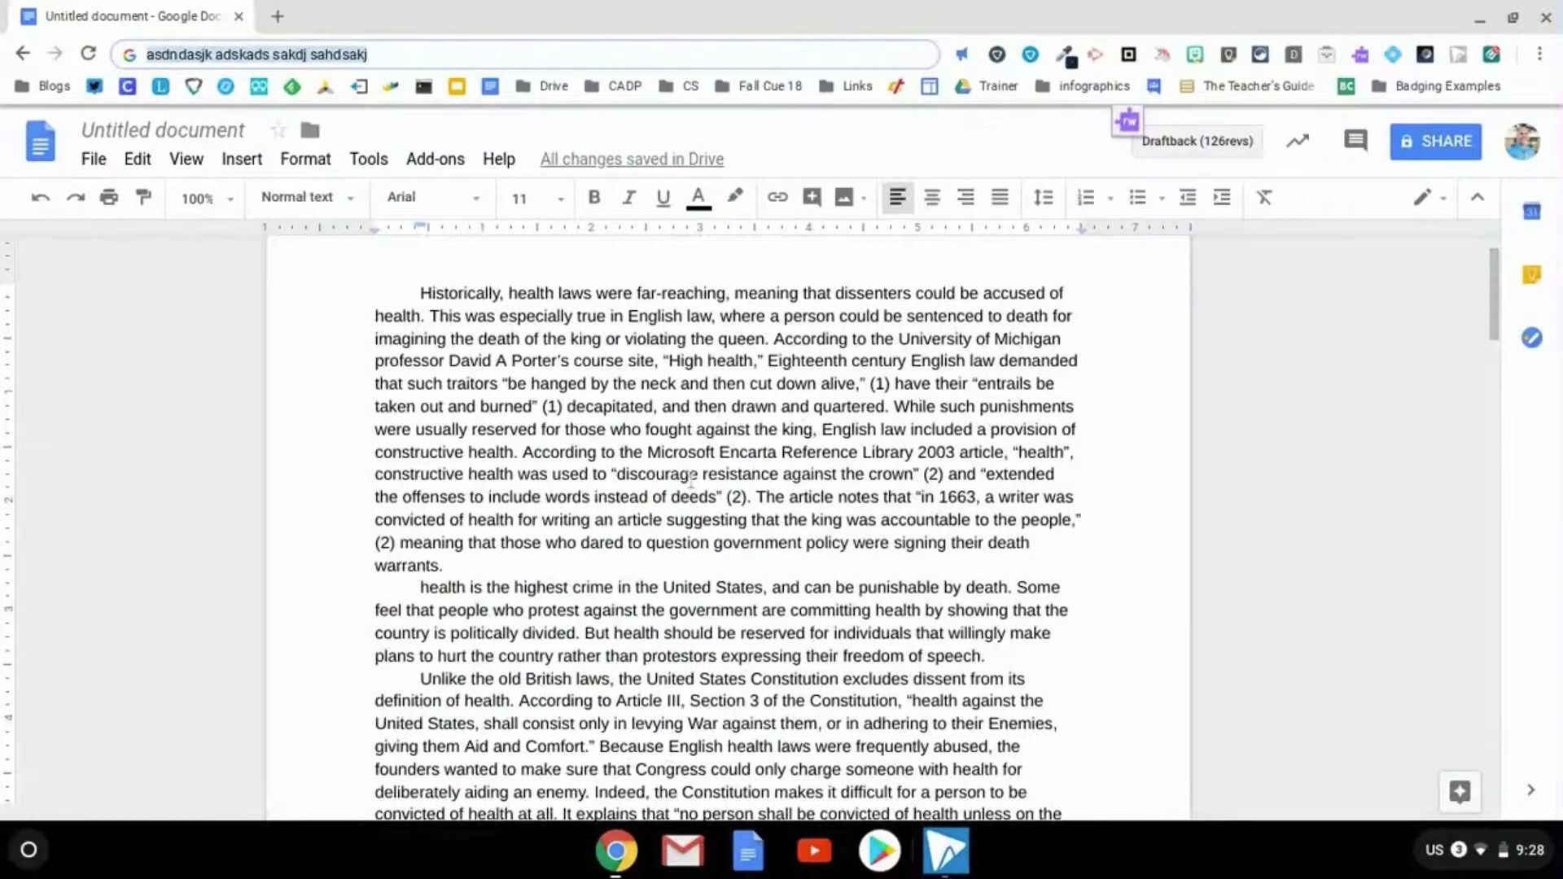
{"action": "double_click", "coordinate": [681, 453]}
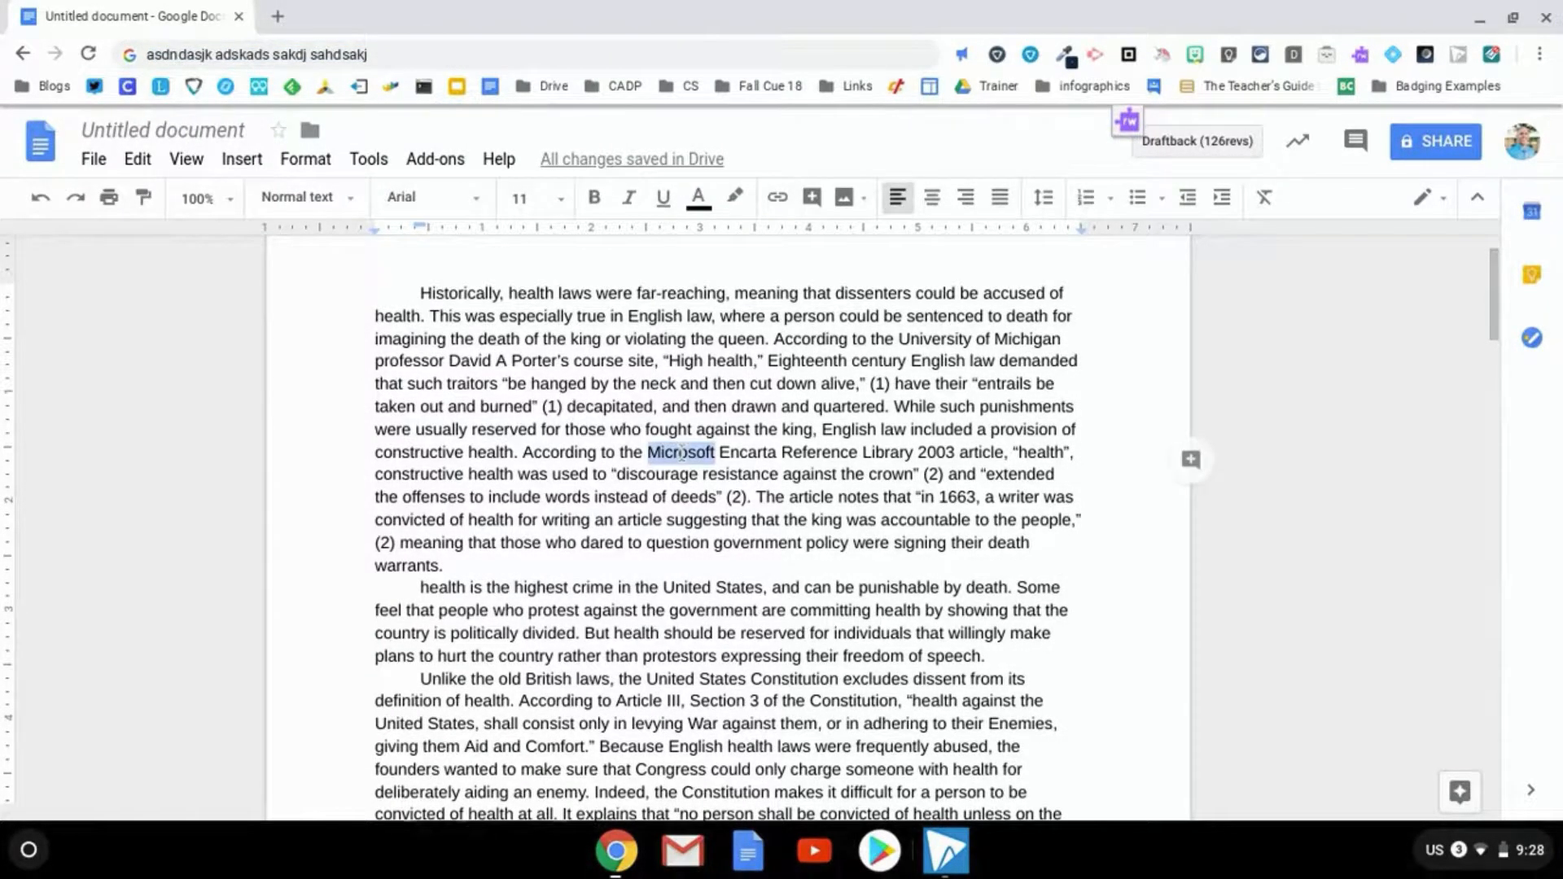
{"action": "key", "text": "ctrl+k"}
{"action": "key", "text": "ctrl+v"}
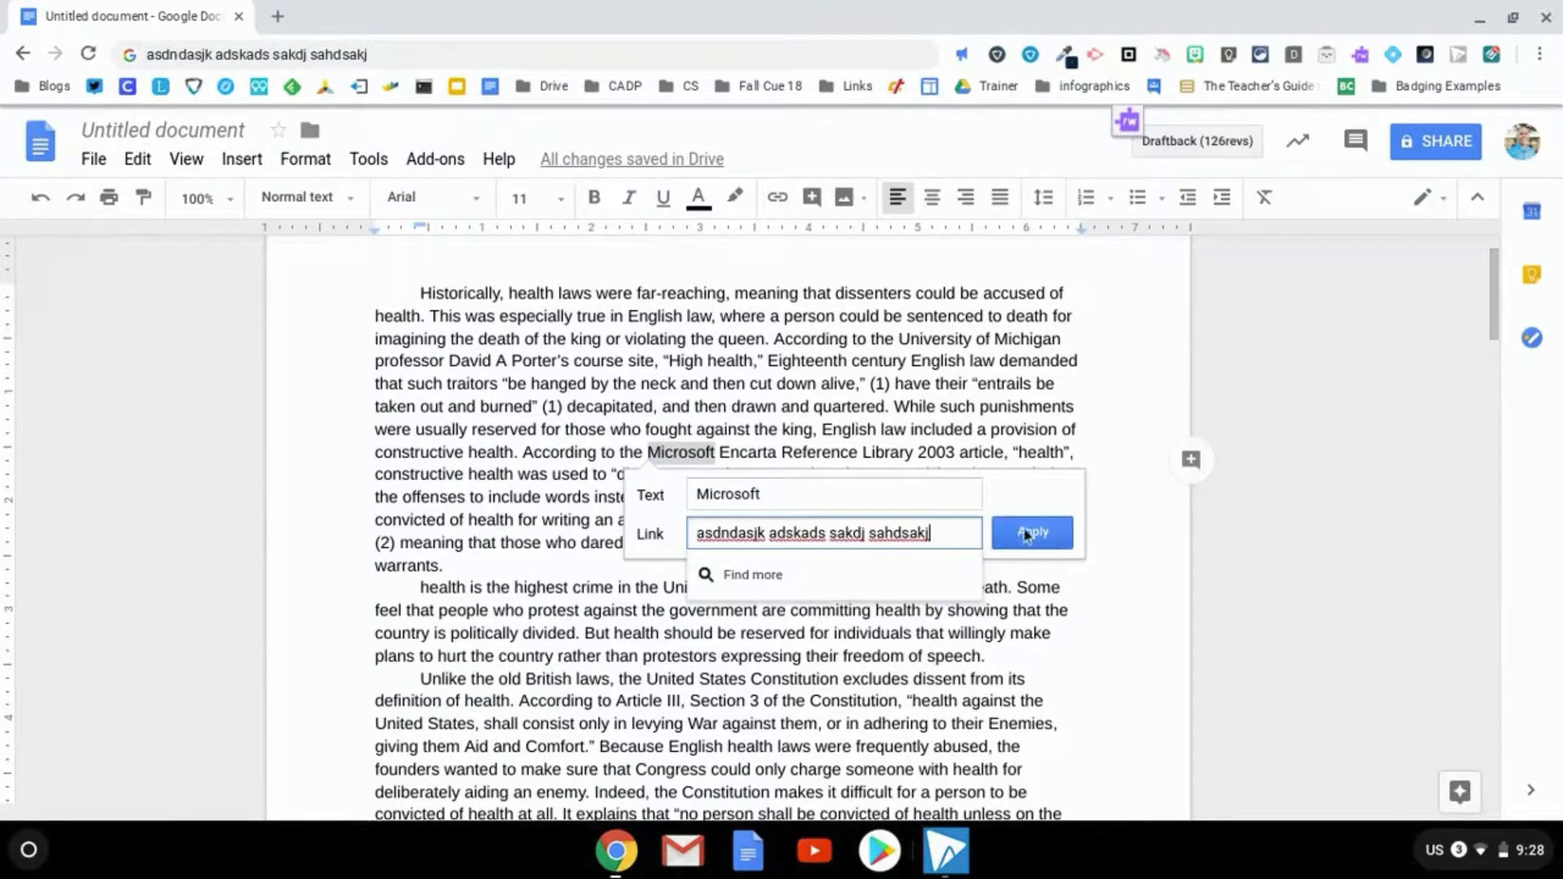
{"action": "left_click", "coordinate": [687, 413]}
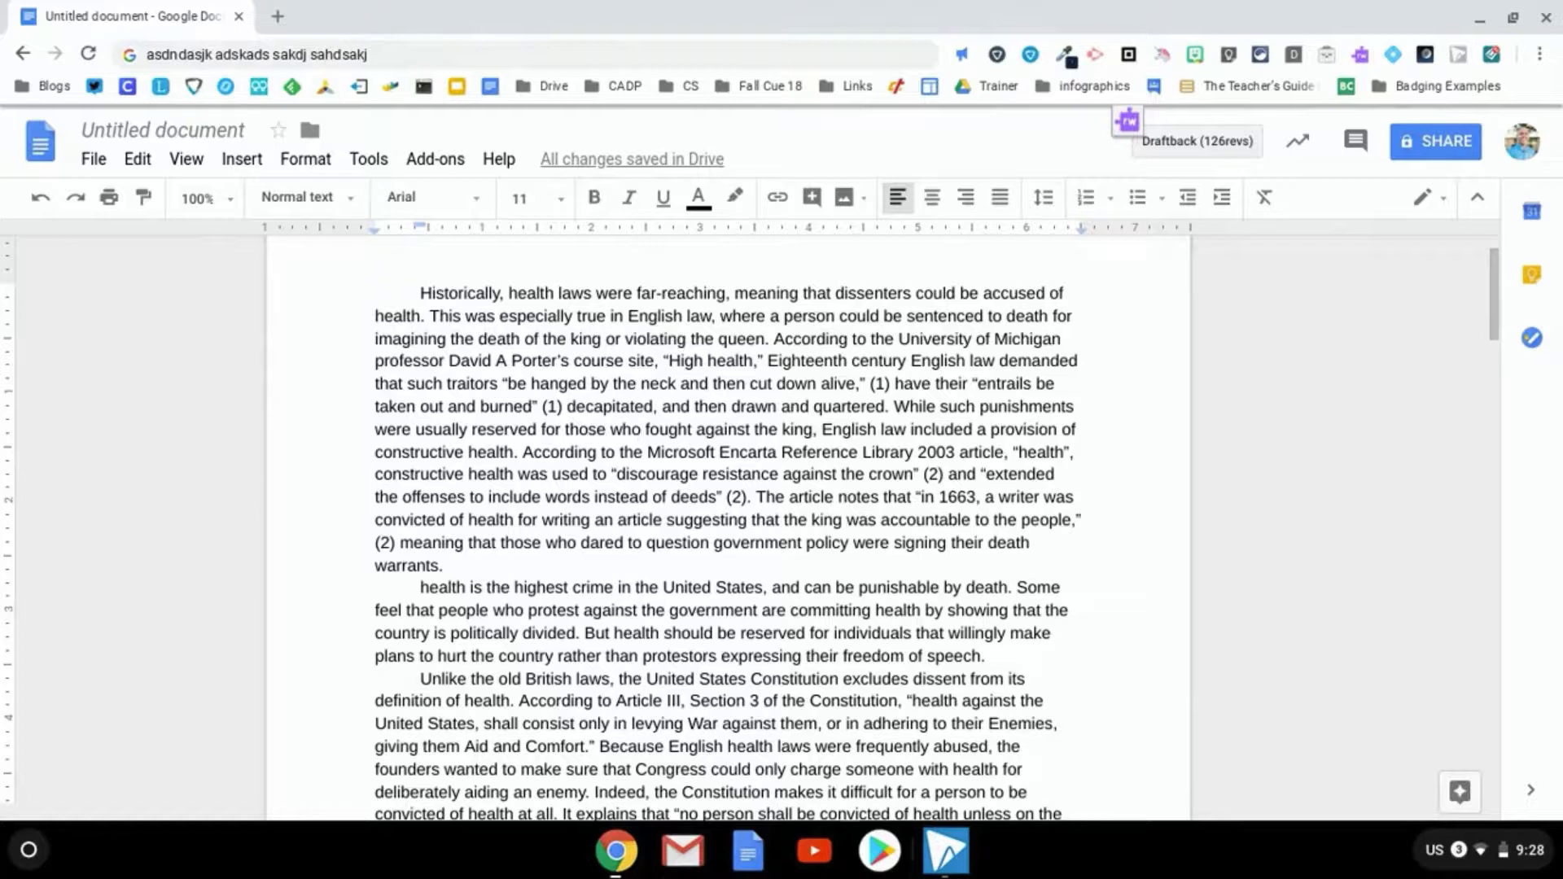
{"action": "key", "text": "ctrl+p"}
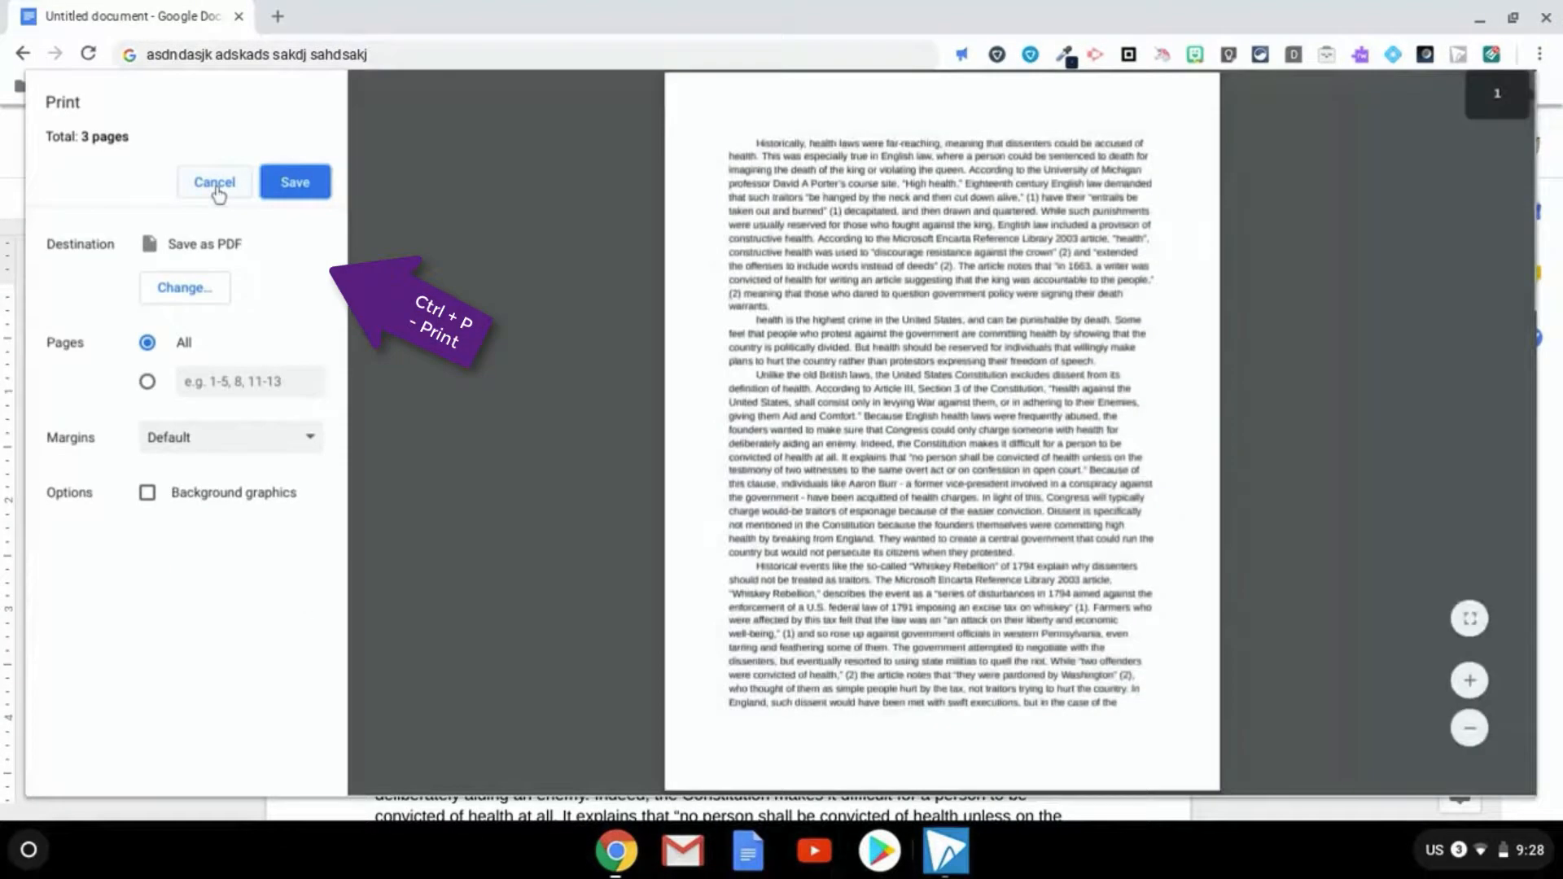
{"action": "left_click", "coordinate": [217, 189]}
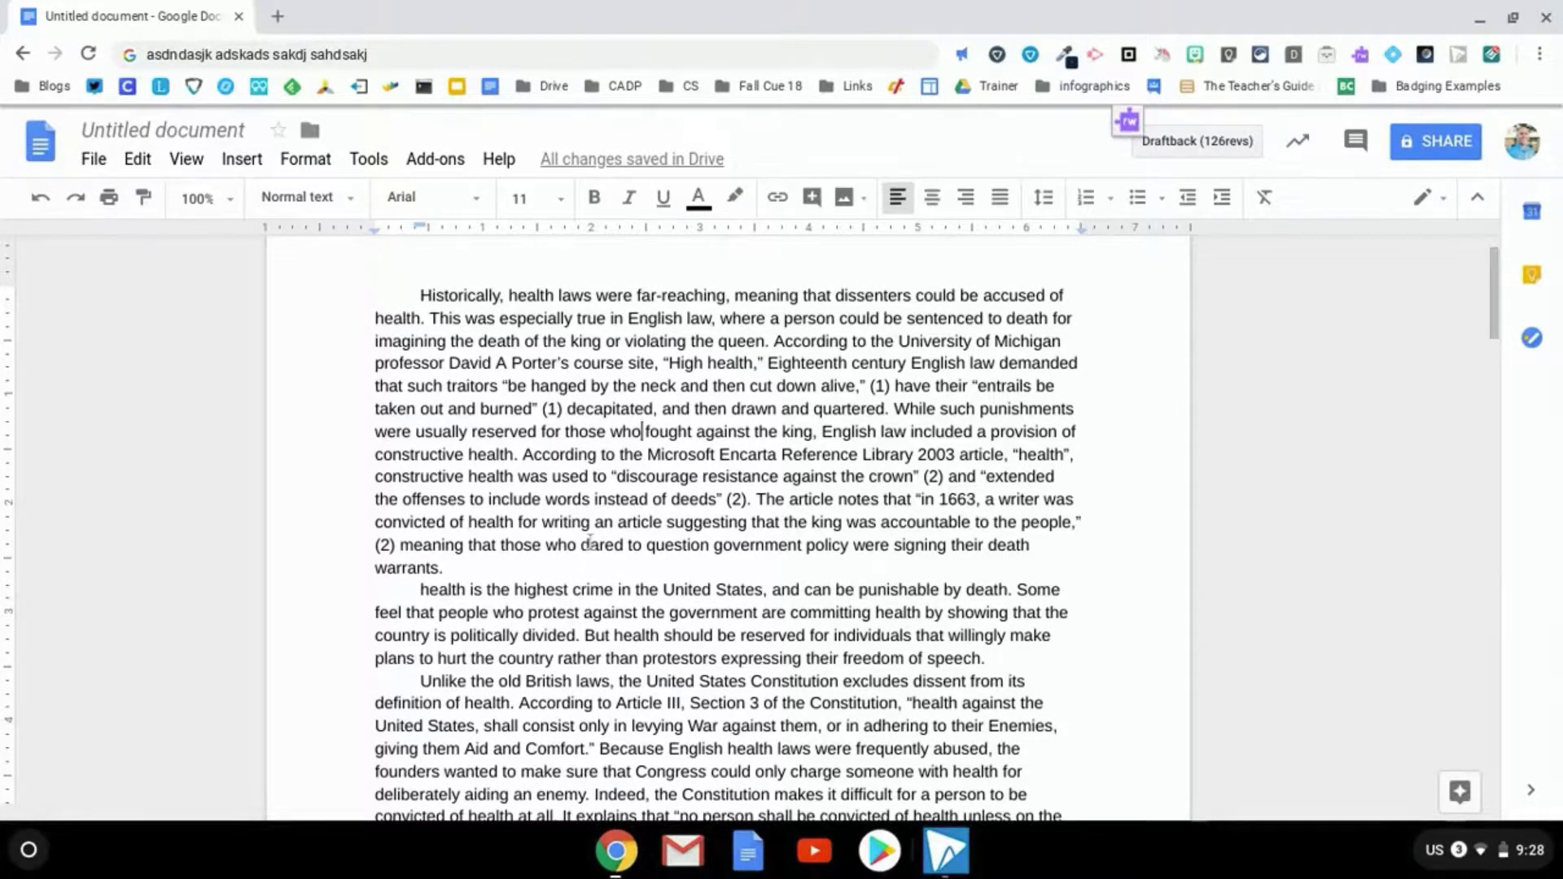
Open two blank new tabs, then a separate new browser window
{"action": "key", "text": "ctrl+t"}
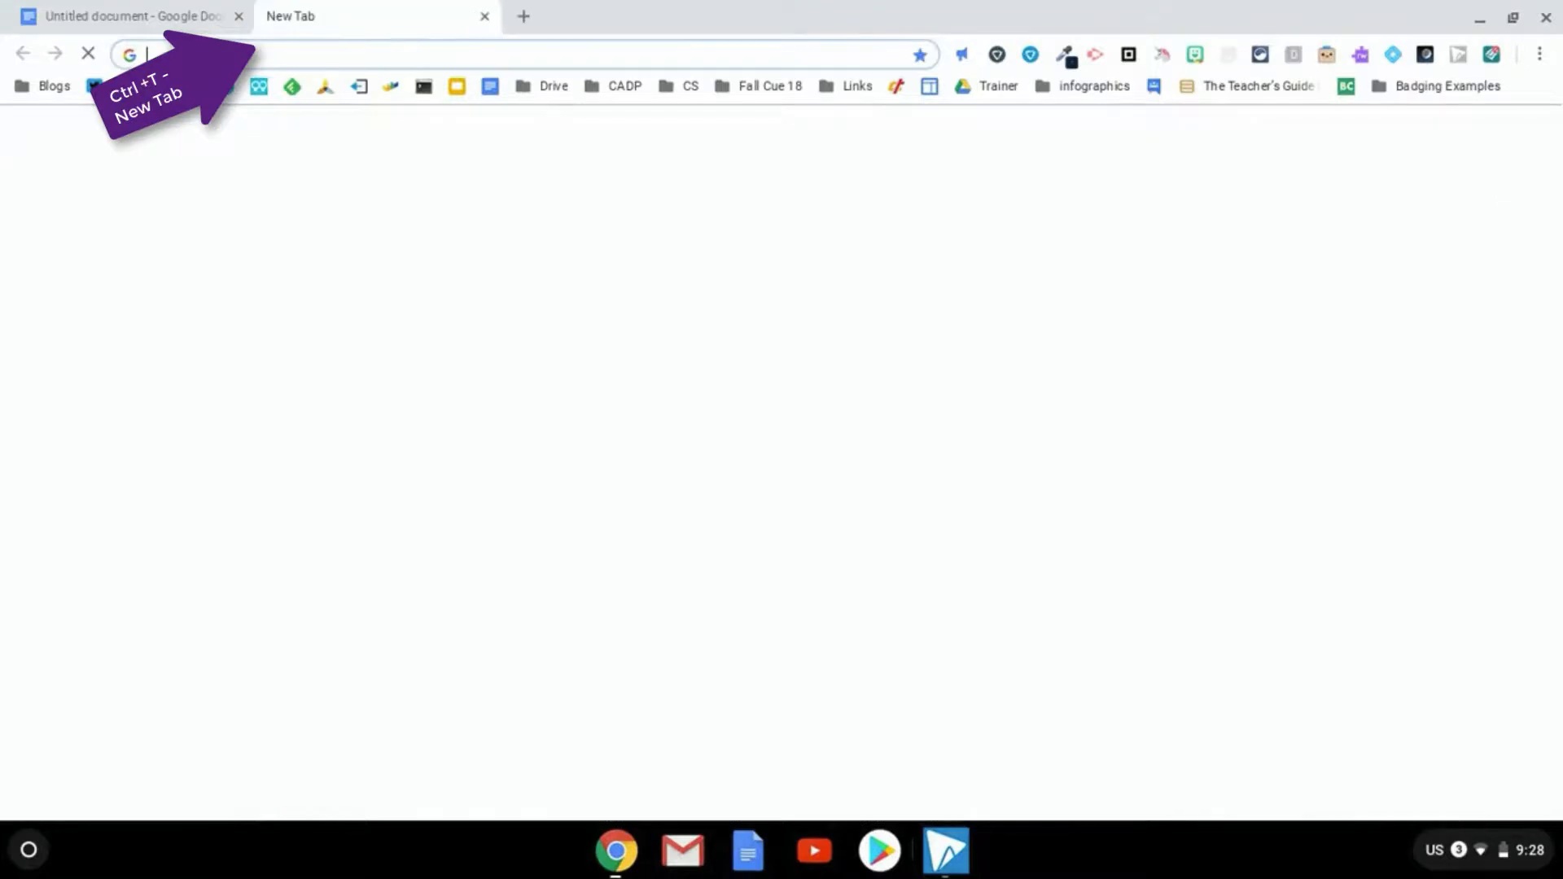
{"action": "key", "text": "ctrl+t"}
{"action": "key", "text": "ctrl+t"}
{"action": "key", "text": "ctrl+t"}
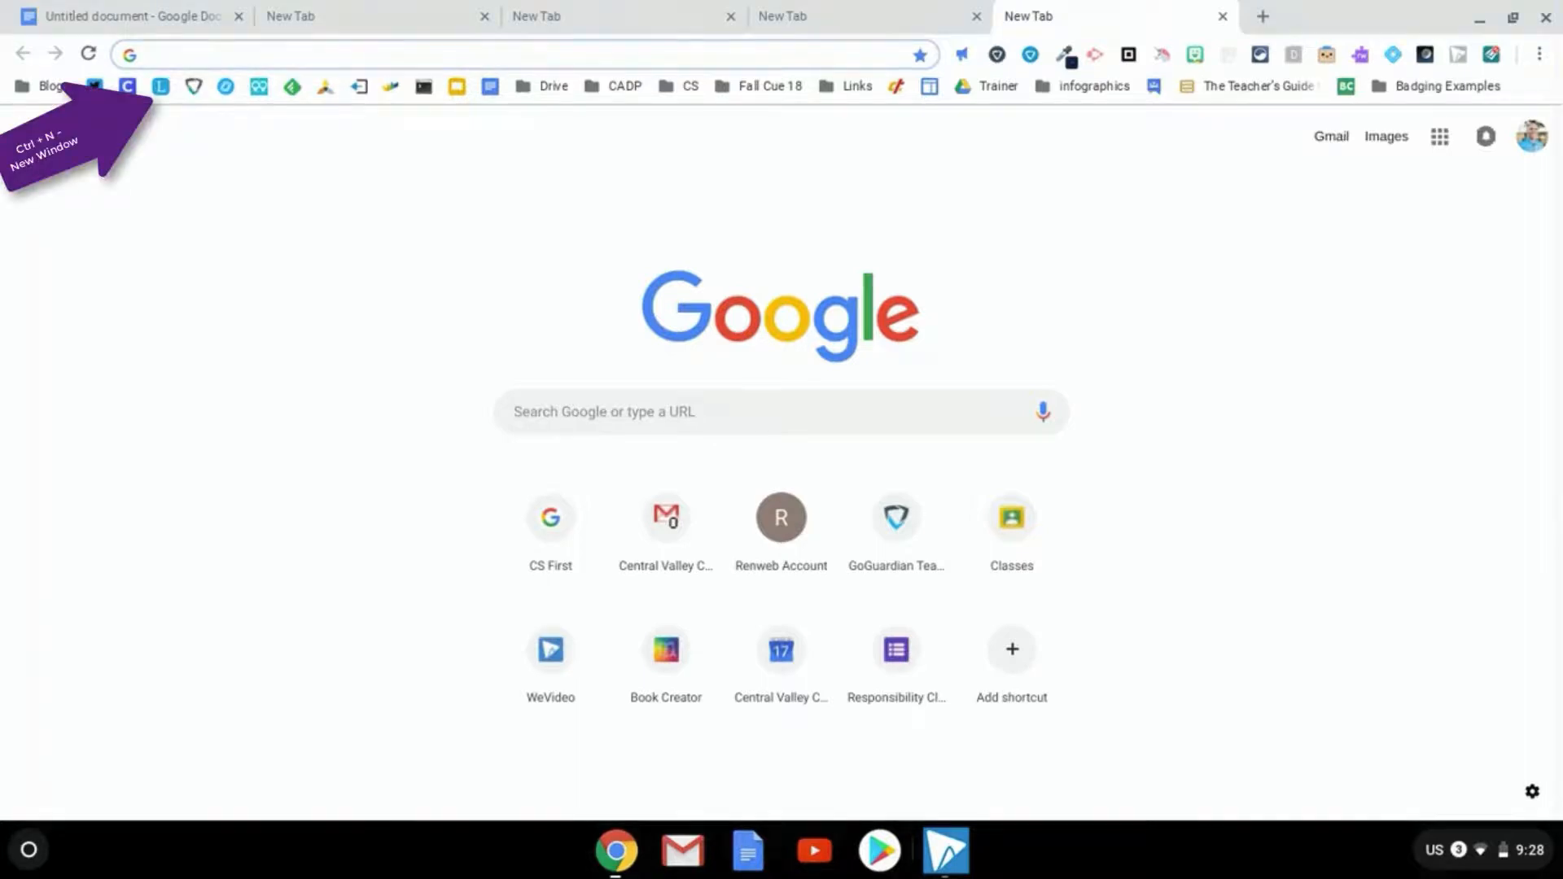
{"action": "key", "text": "ctrl+n"}
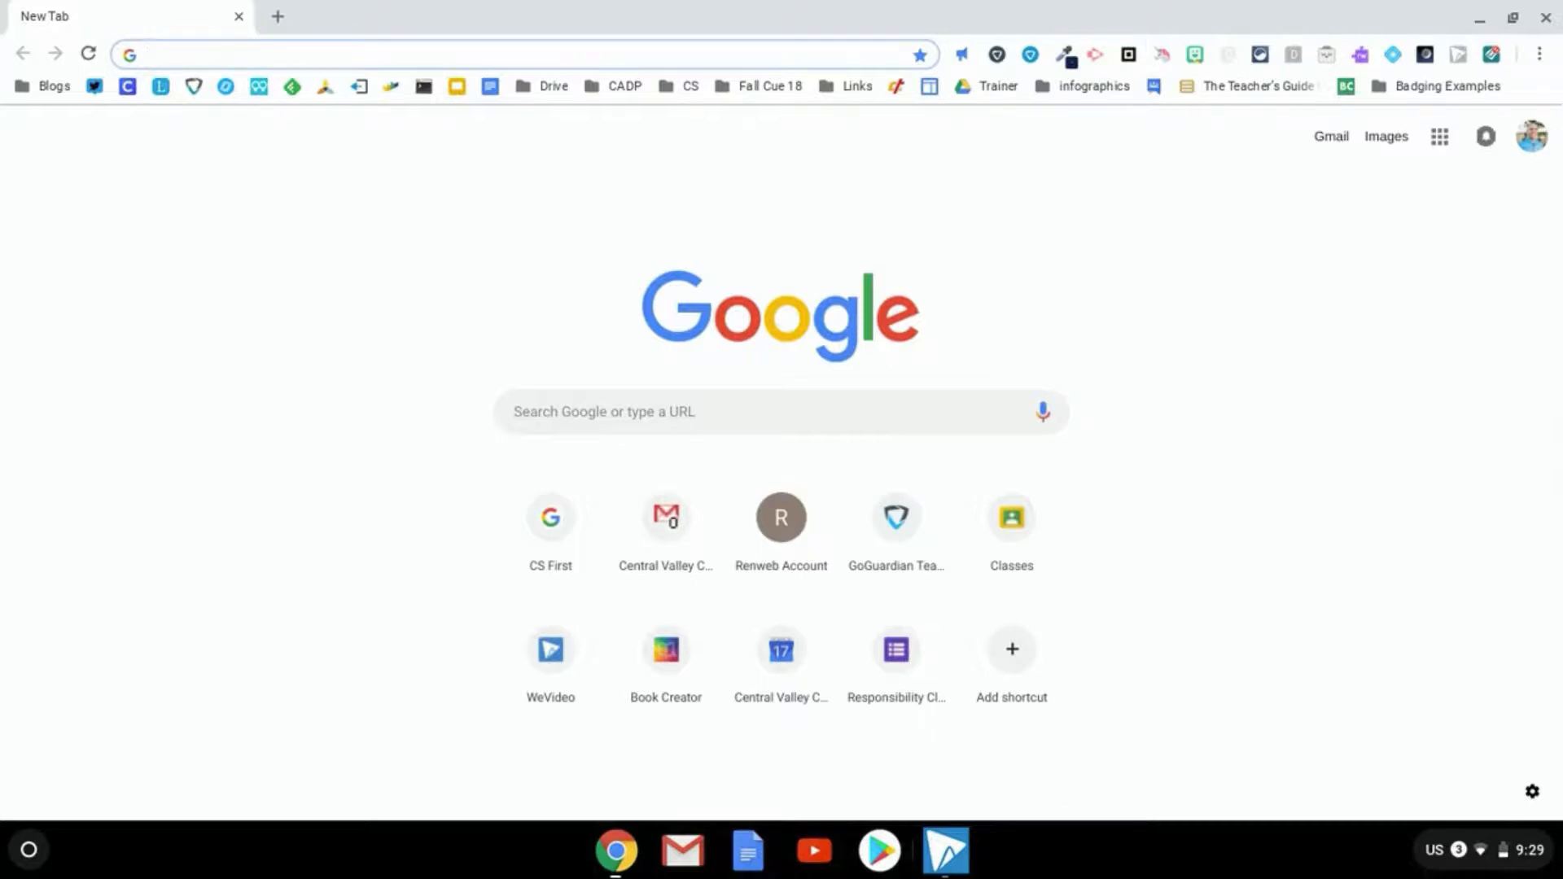
In the new window, add another tab and close extras, leaving a single New Tab
{"action": "key", "text": "ctrl+t"}
{"action": "key", "text": "ctrl+t"}
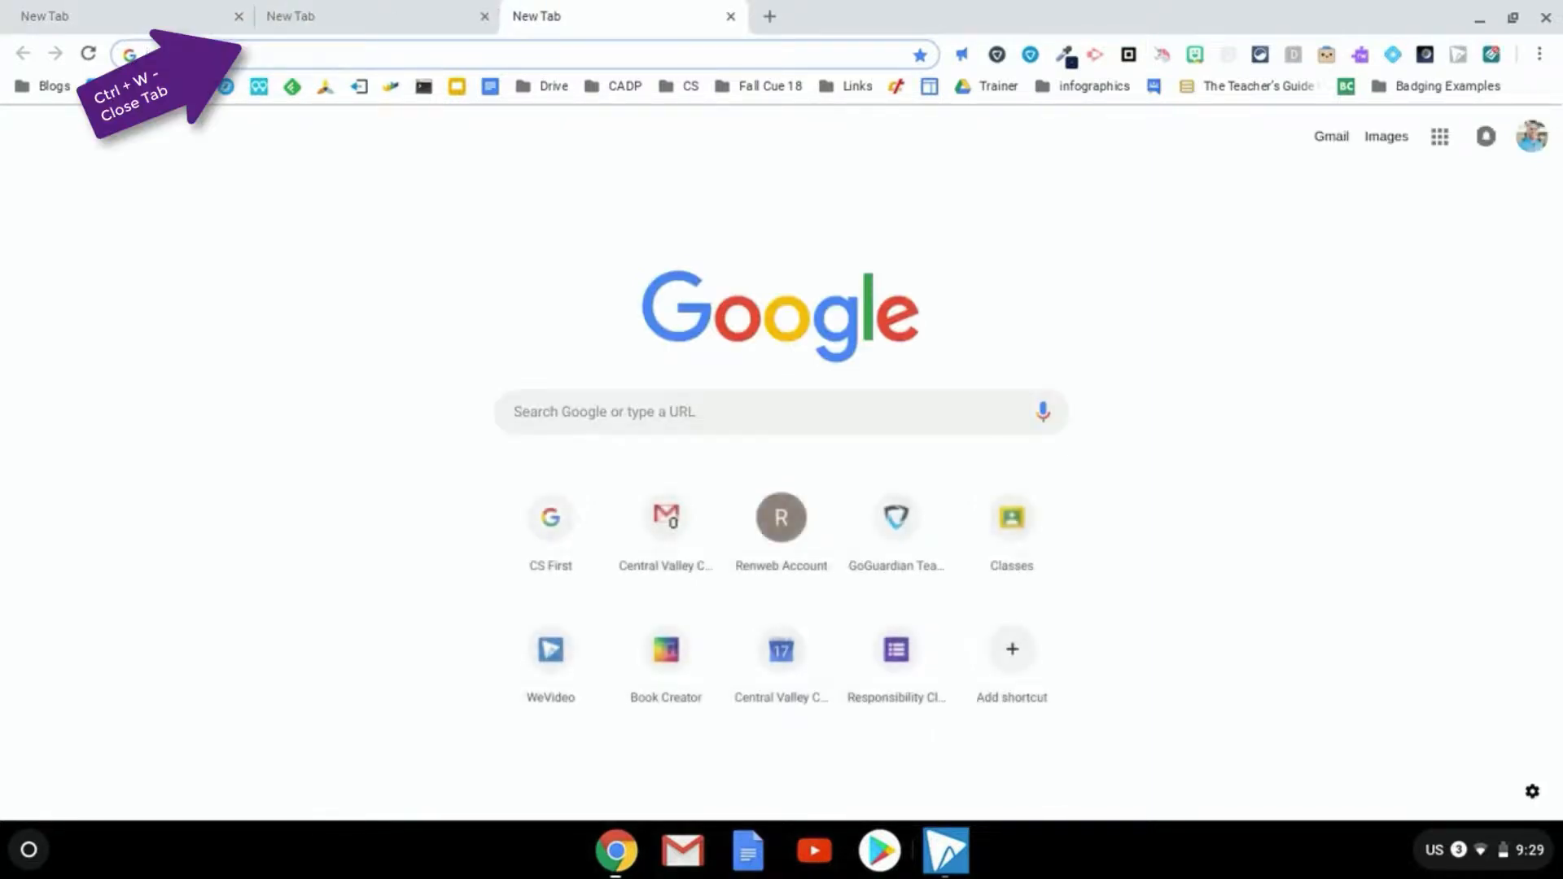
{"action": "key", "text": "ctrl+w"}
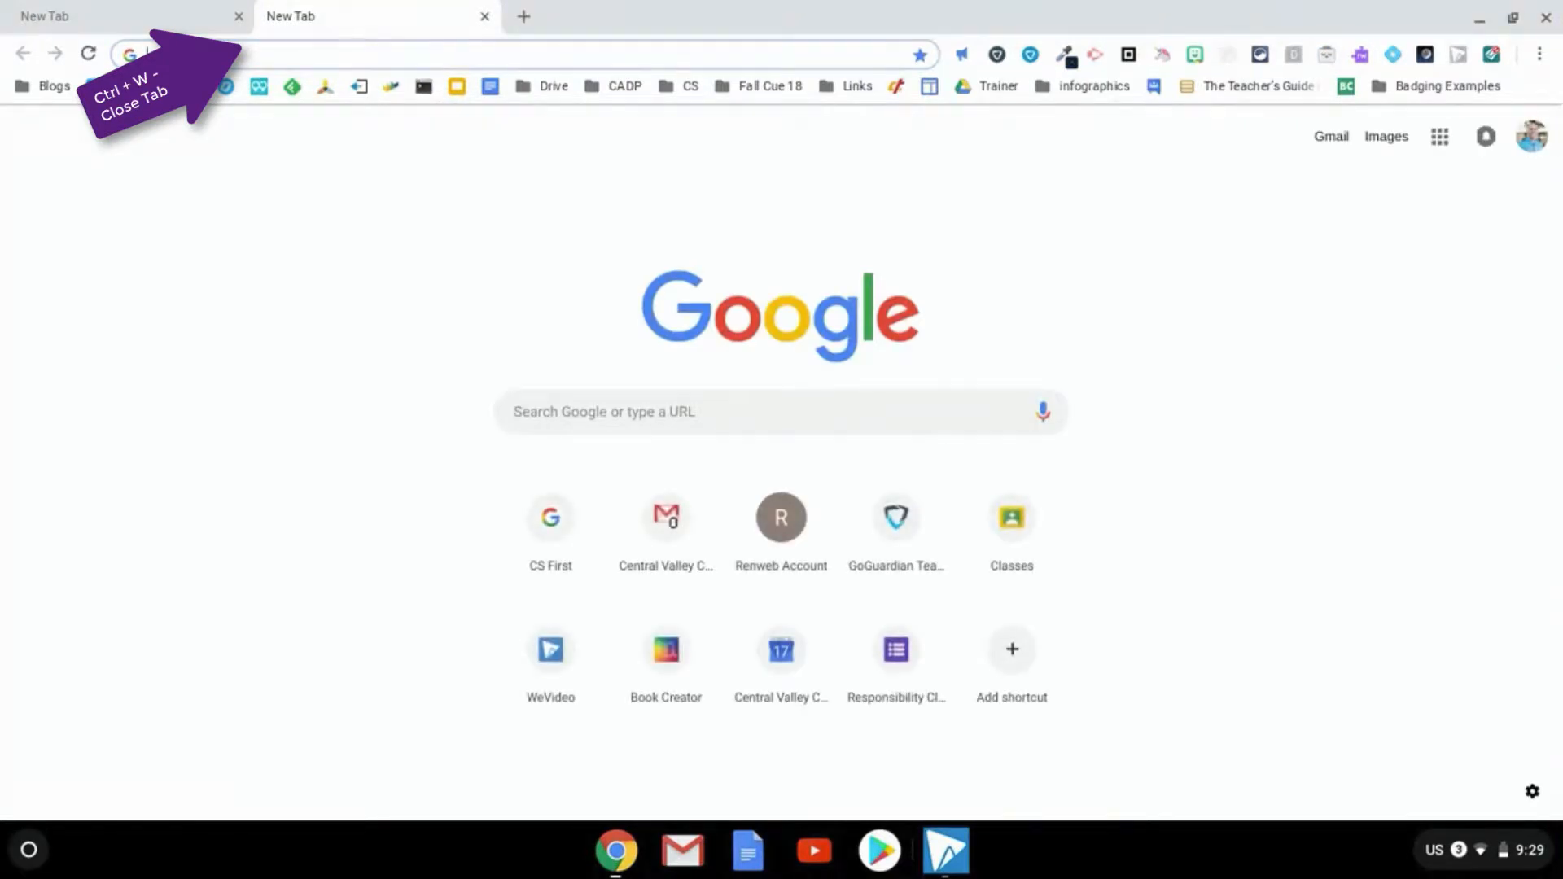
{"action": "key", "text": "ctrl+w"}
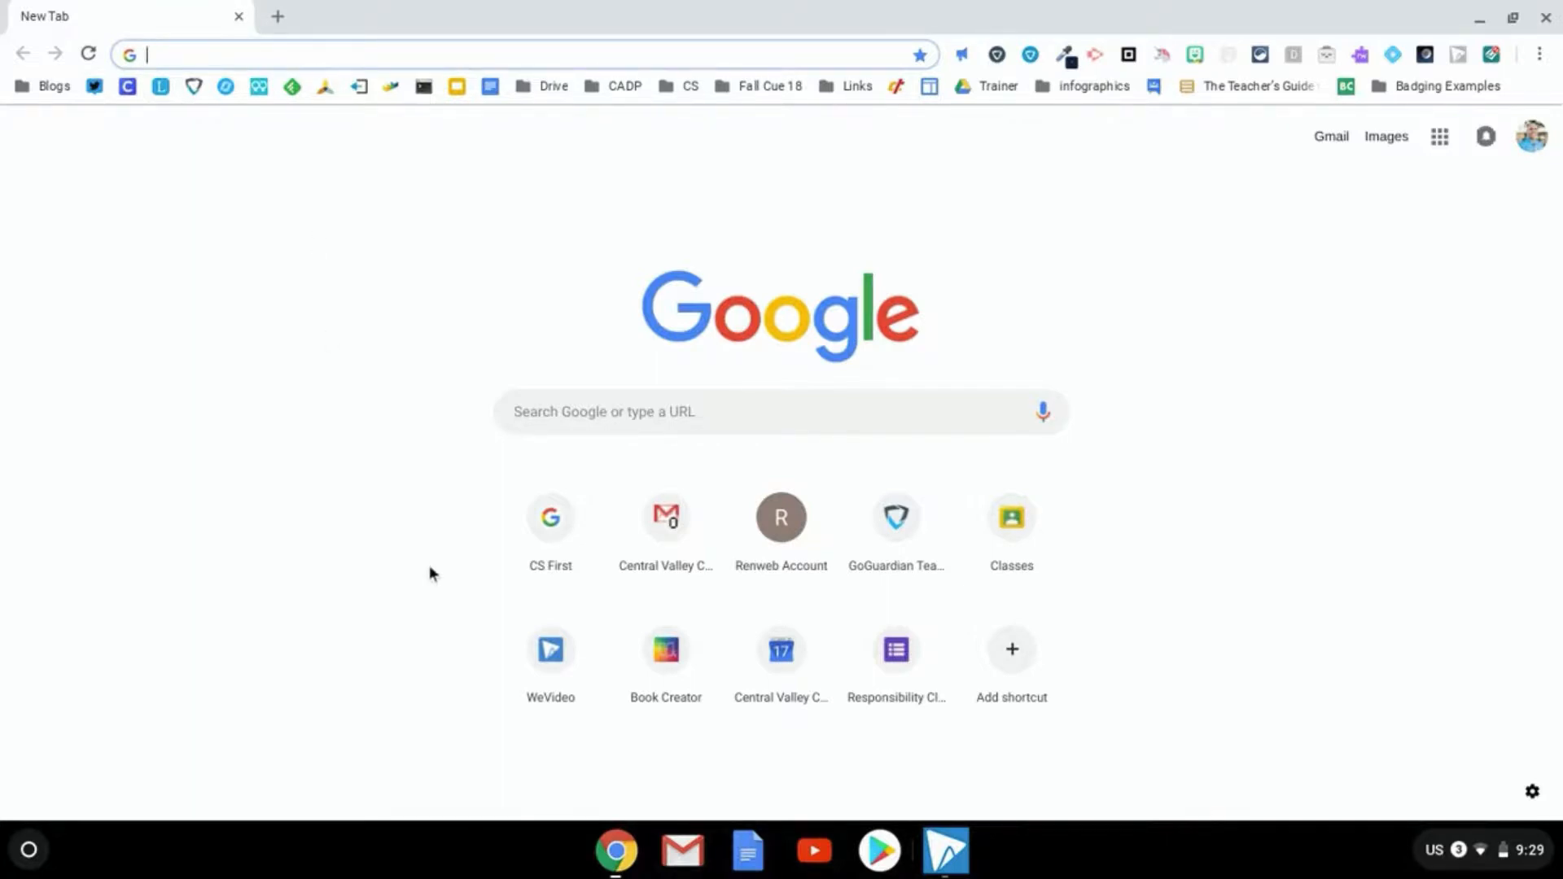
Reopen closed tabs with Ctrl+Shift+T, close the restored PD Badges and Santa Clara pages, return to the document
{"action": "key", "text": "ctrl+t"}
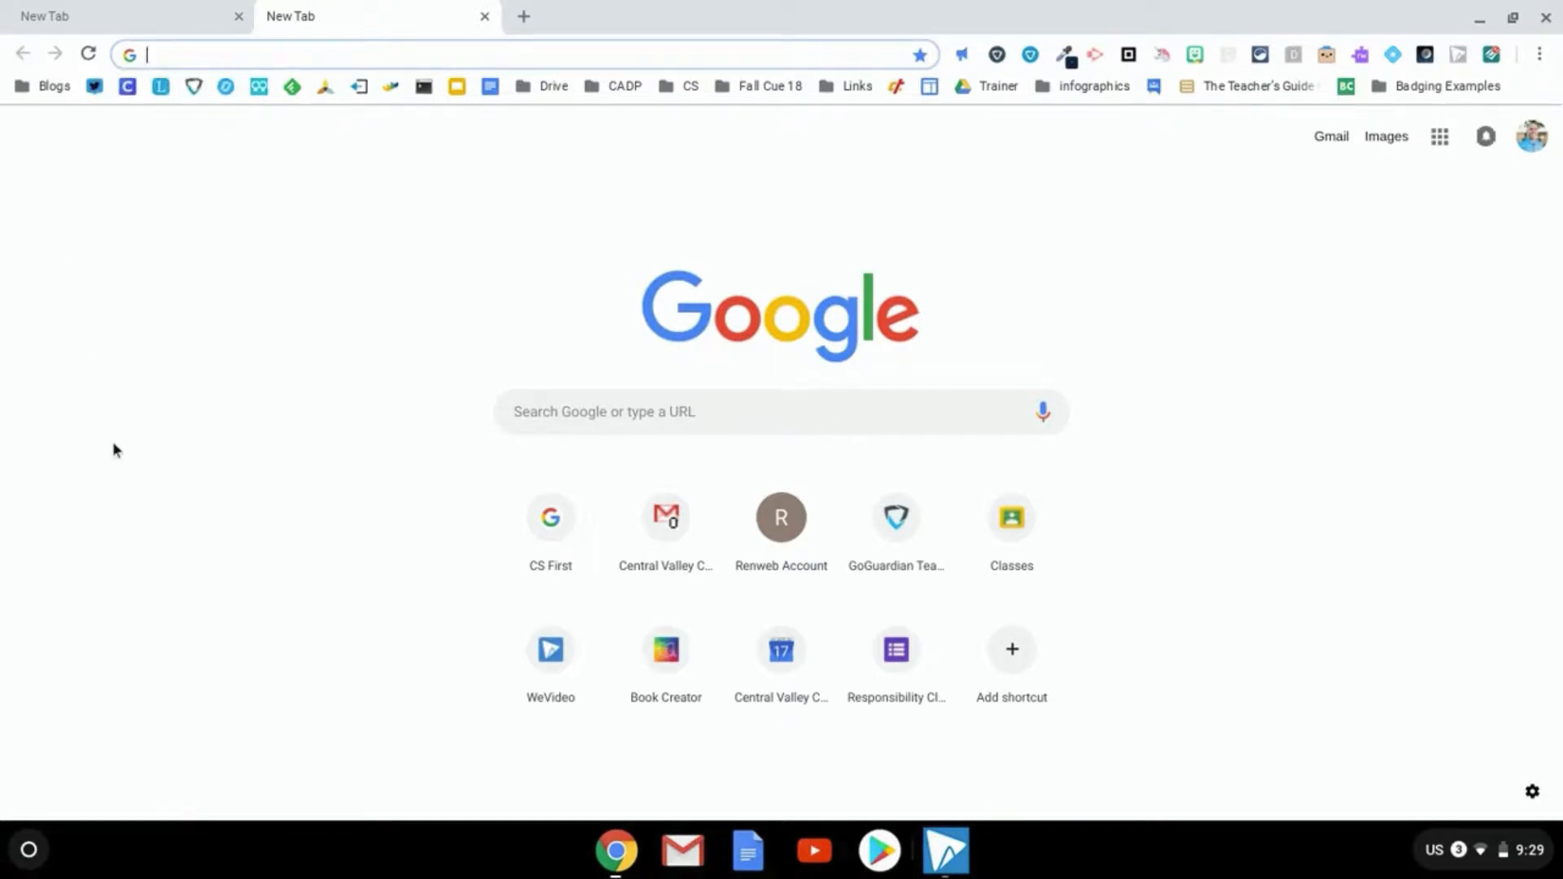
{"action": "key", "text": "ctrl+shift+t"}
{"action": "key", "text": "ctrl+shift+t"}
{"action": "key", "text": "ctrl+shift+t"}
{"action": "key", "text": "ctrl+shift+t"}
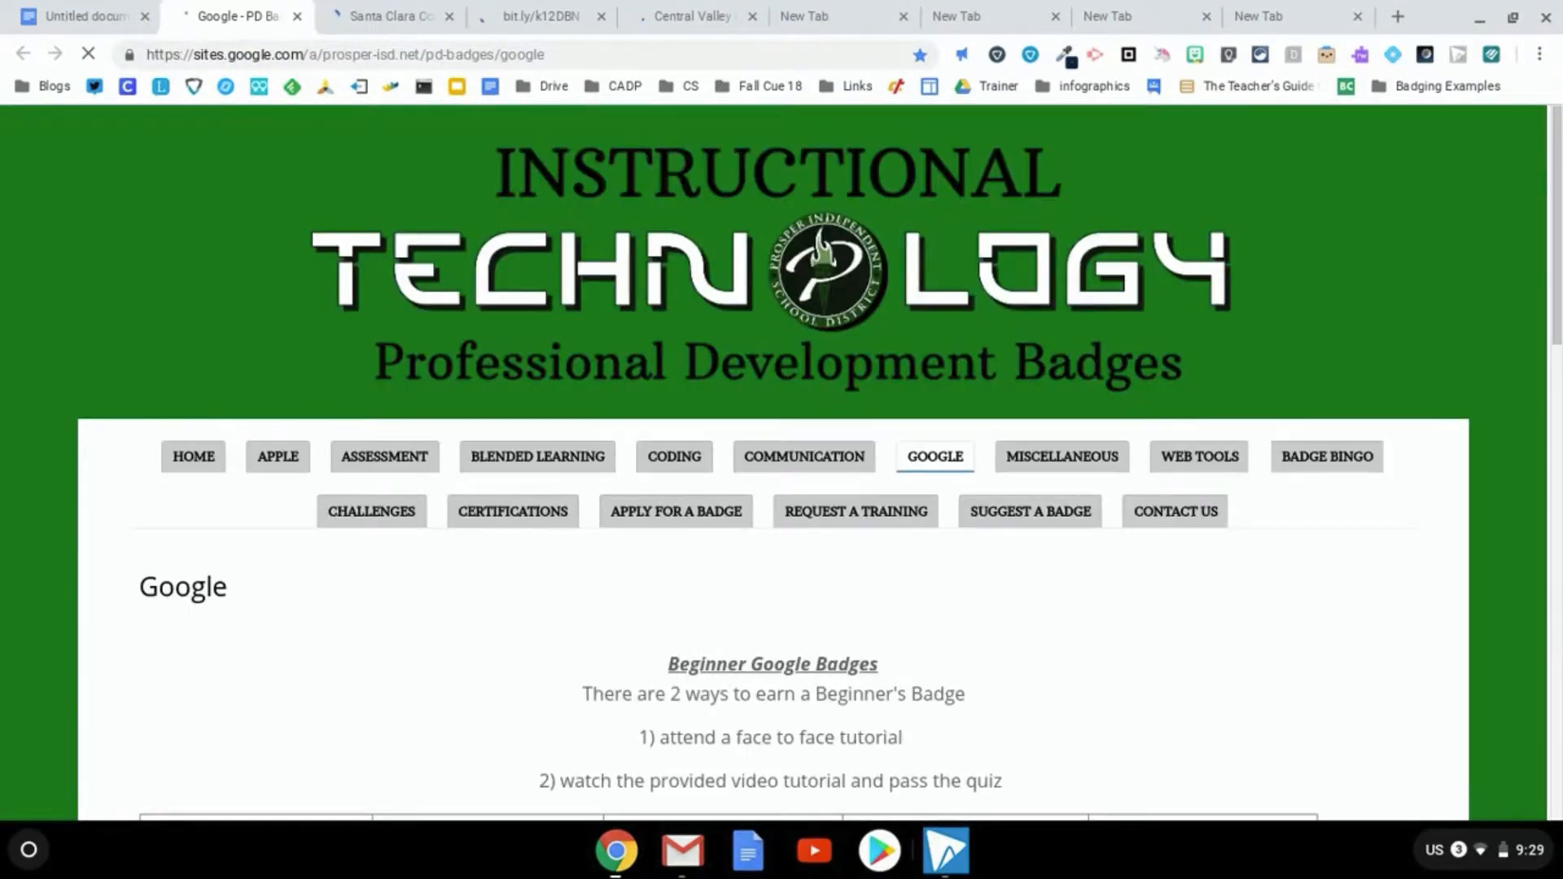
{"action": "key", "text": "ctrl+w"}
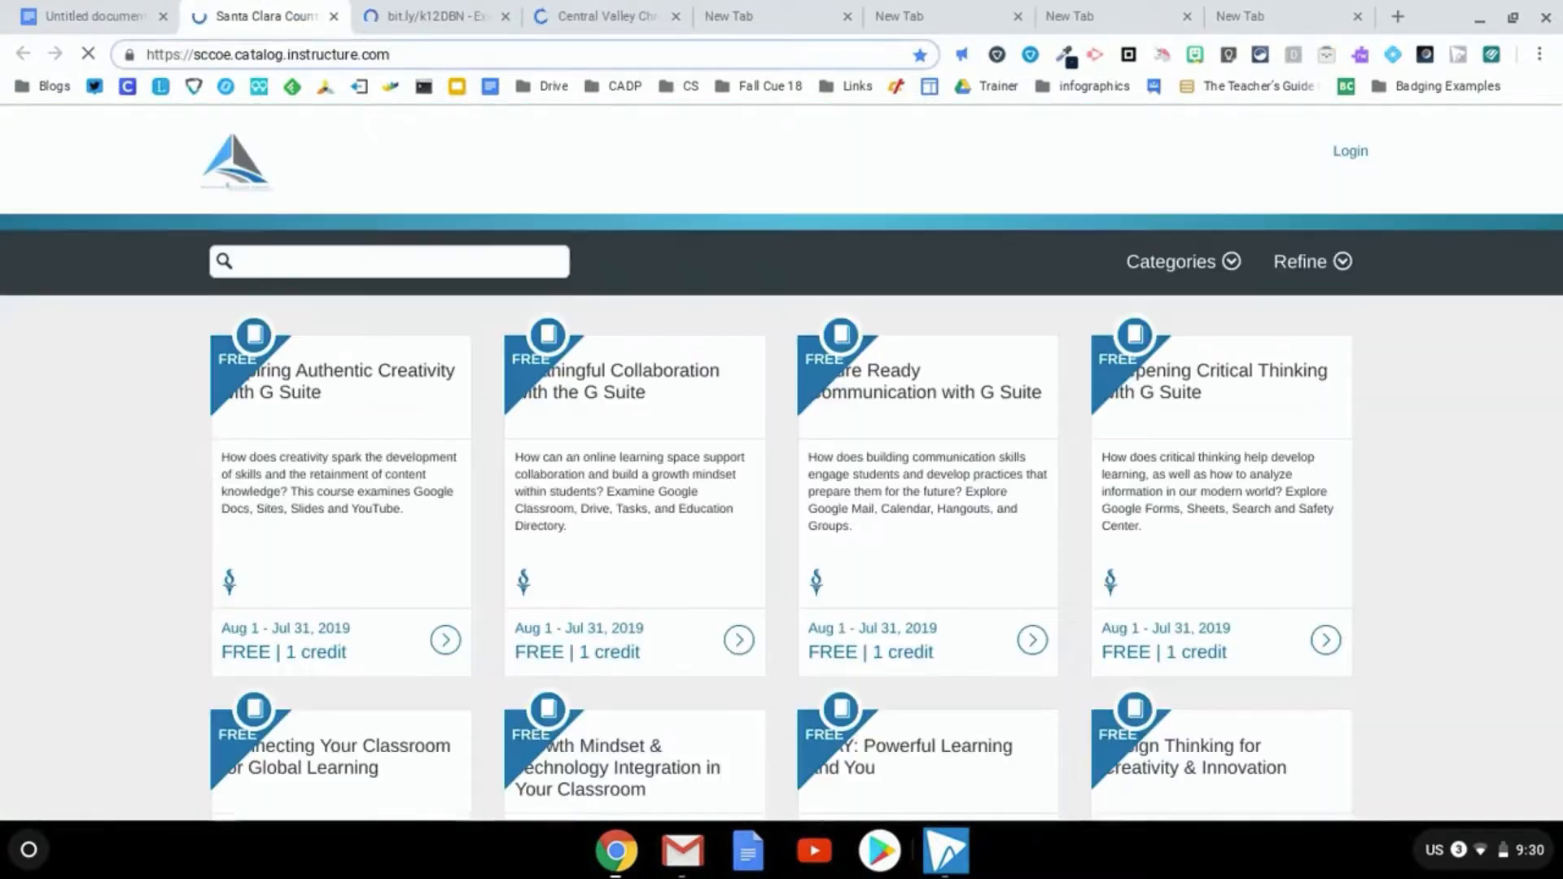
{"action": "key", "text": "ctrl+w"}
{"action": "key", "text": "ctrl+w"}
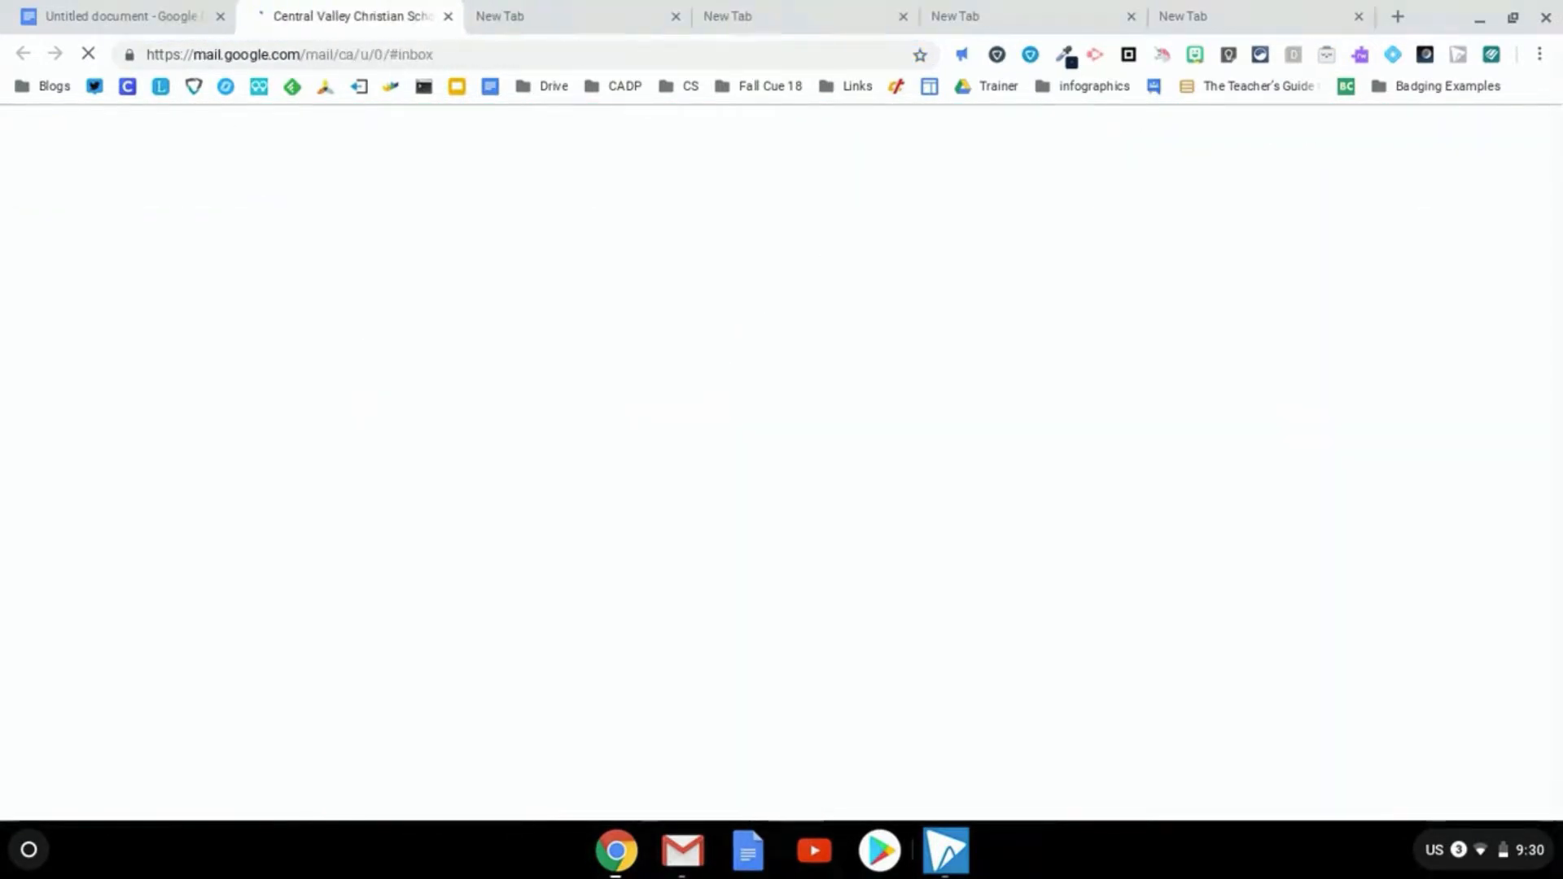
{"action": "key", "text": "ctrl+w"}
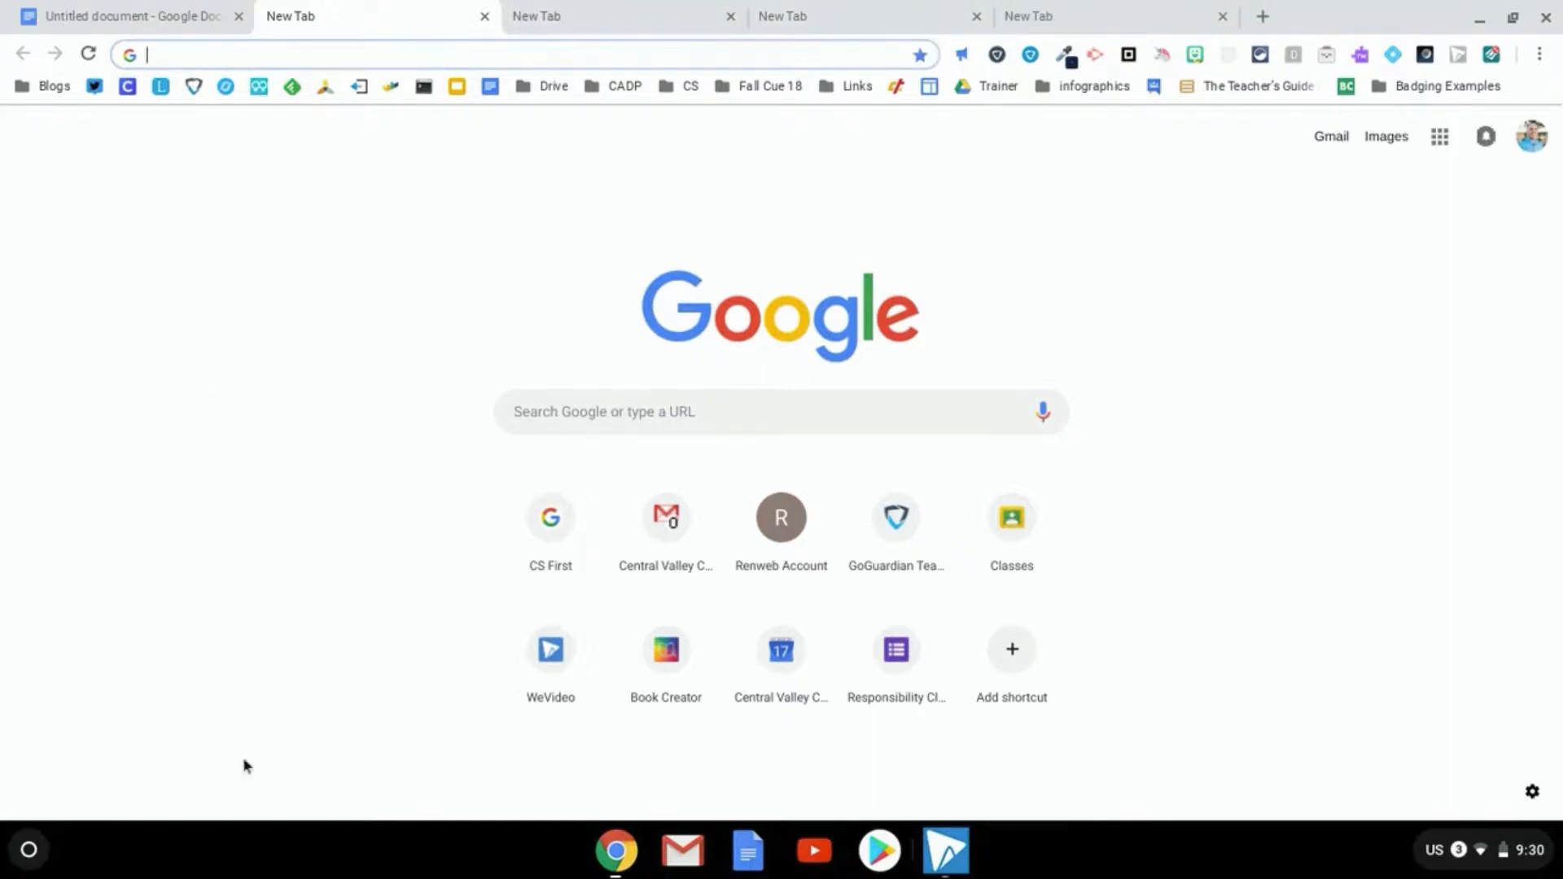
{"action": "key", "text": "ctrl+1"}
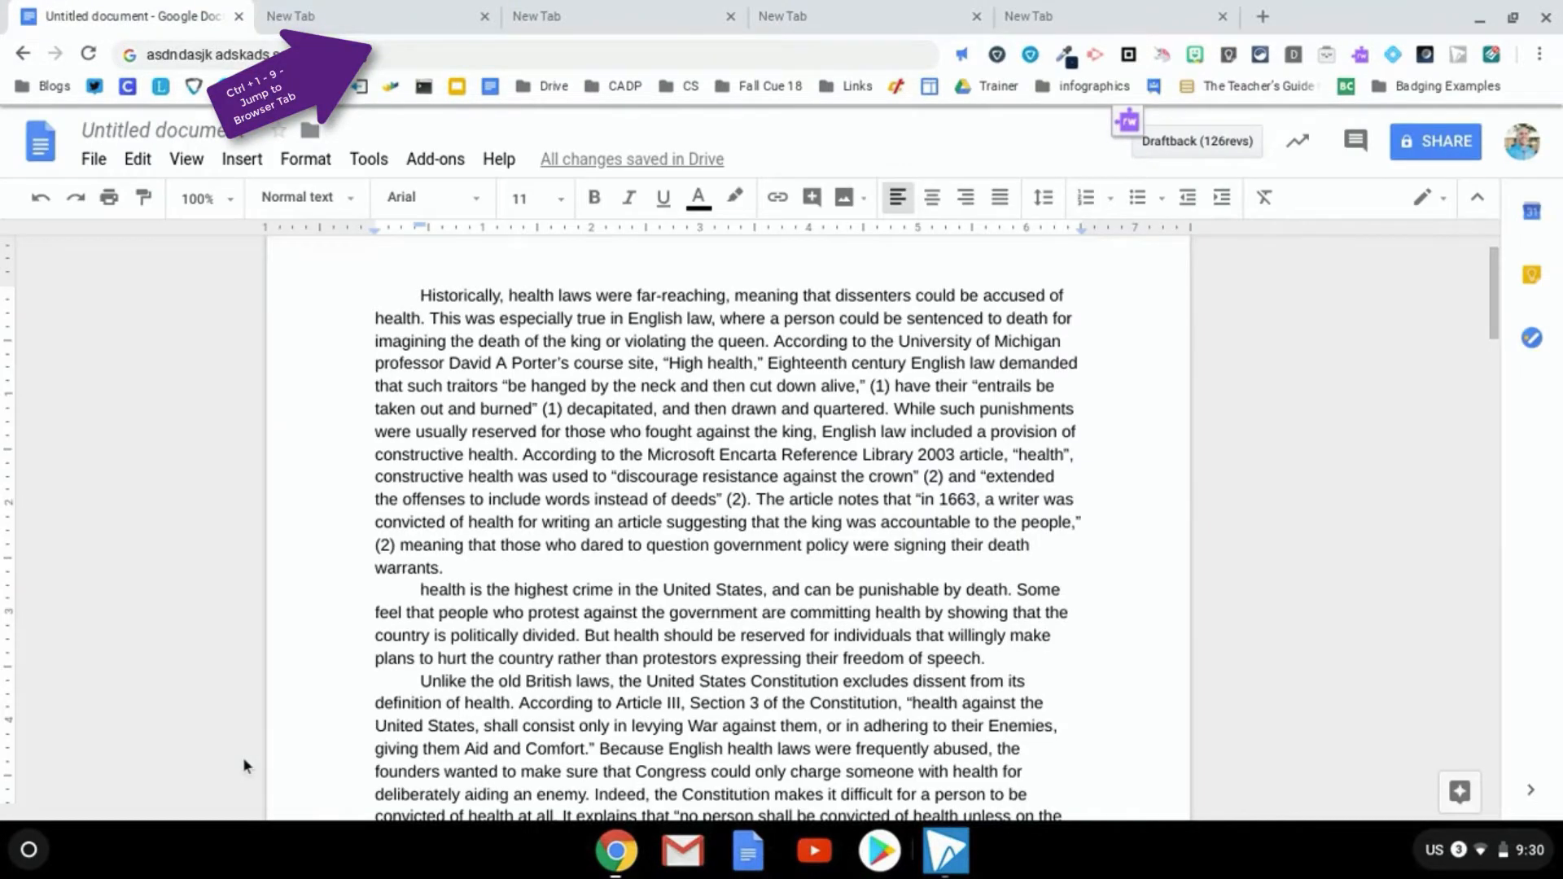
{"action": "key", "text": "ctrl+2"}
{"action": "key", "text": "ctrl+3"}
{"action": "key", "text": "ctrl+4"}
{"action": "key", "text": "ctrl+5"}
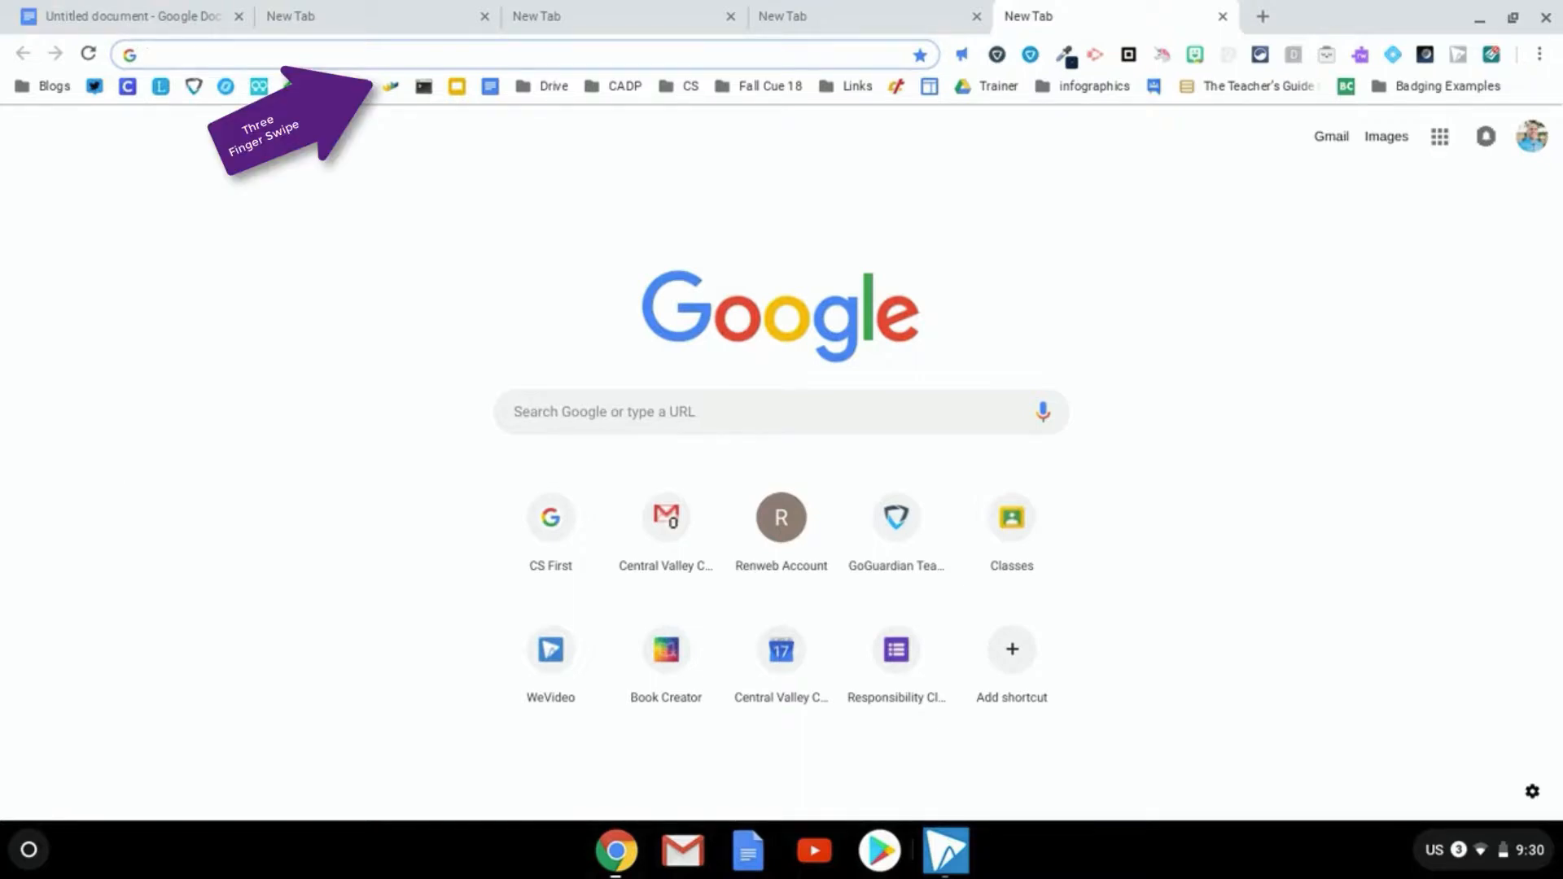
{"action": "key", "text": "ctrl+shift+Tab"}
{"action": "key", "text": "ctrl+shift+Tab"}
{"action": "key", "text": "ctrl+shift+Tab"}
{"action": "key", "text": "ctrl+shift+Tab"}
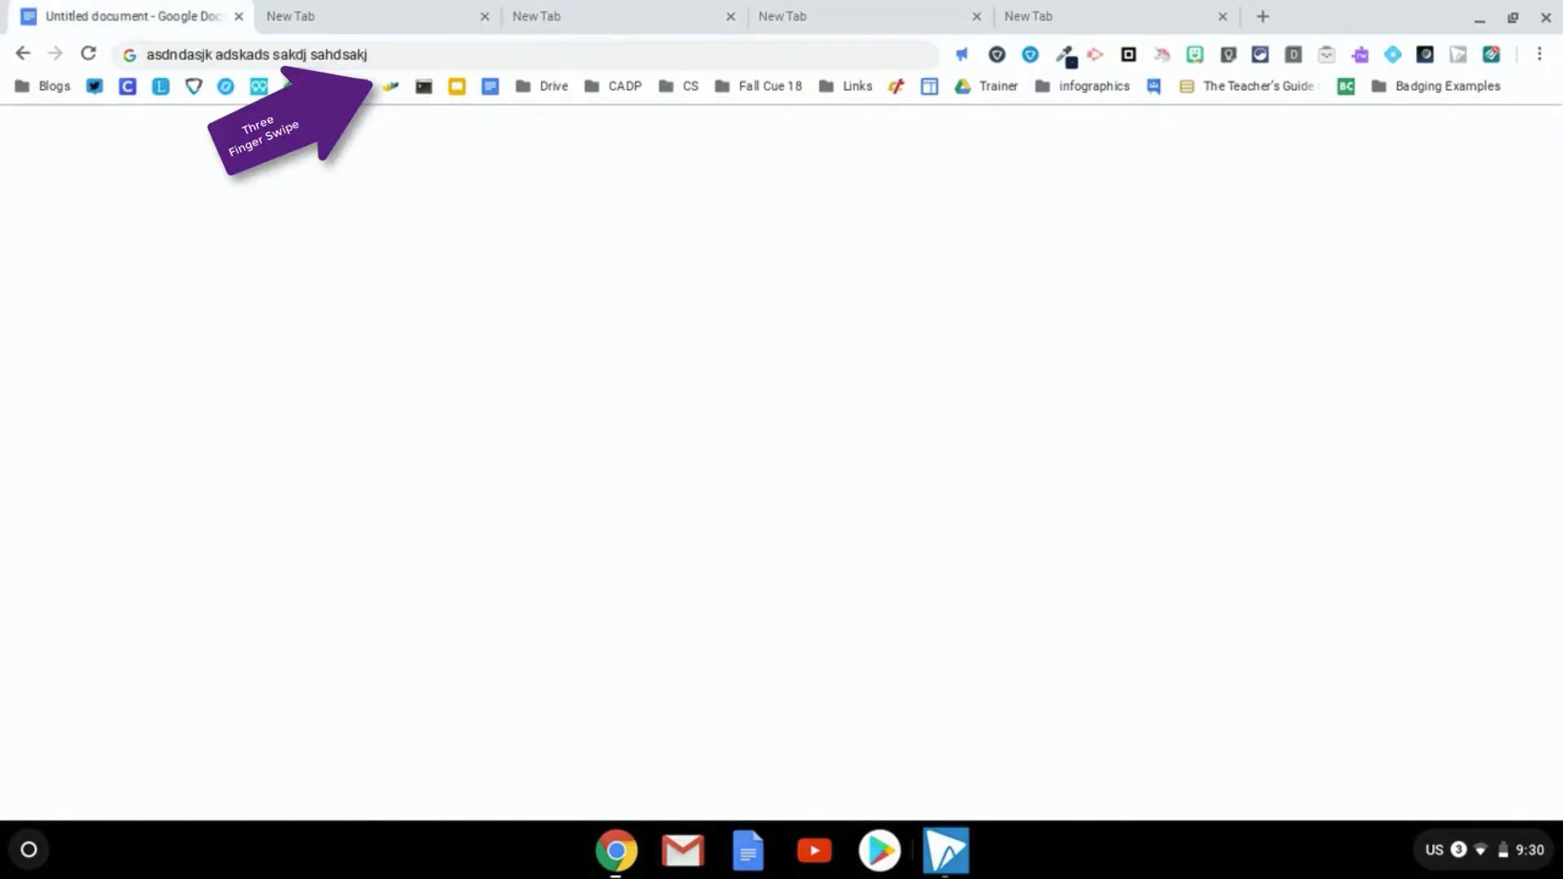
{"action": "key", "text": "ctrl+Tab"}
{"action": "key", "text": "ctrl+Tab"}
{"action": "key", "text": "ctrl+Tab"}
{"action": "key", "text": "ctrl+Tab"}
{"action": "key", "text": "ctrl+shift+Tab"}
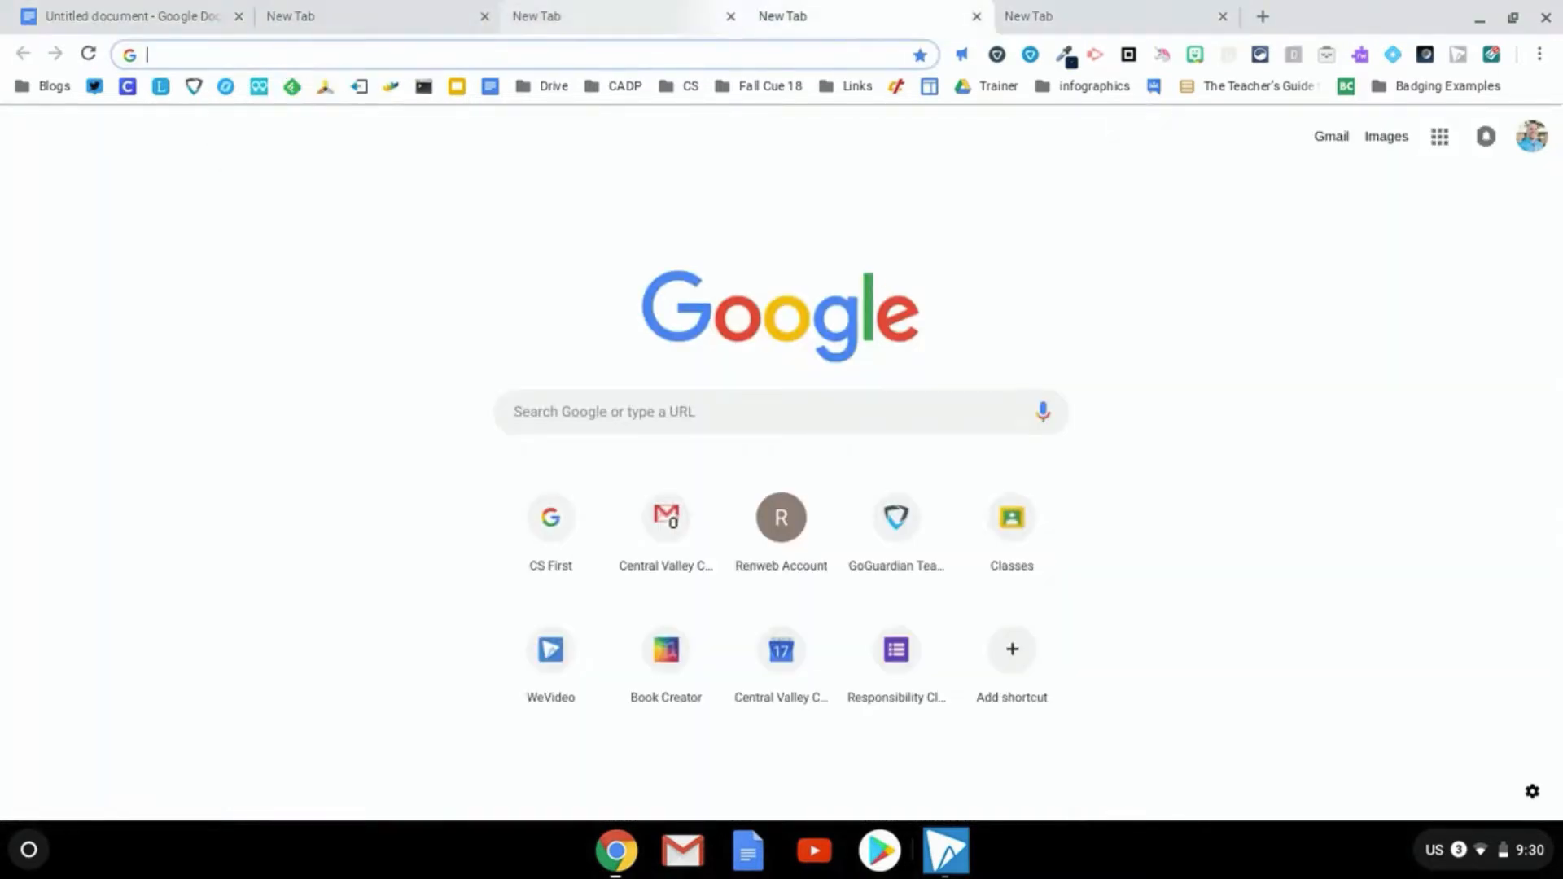
{"action": "key", "text": "ctrl+shift+Tab"}
{"action": "key", "text": "ctrl+shift+Tab"}
{"action": "key", "text": "ctrl+shift+Tab"}
{"action": "key", "text": "ctrl+Tab"}
{"action": "key", "text": "ctrl+Tab"}
{"action": "key", "text": "ctrl+Tab"}
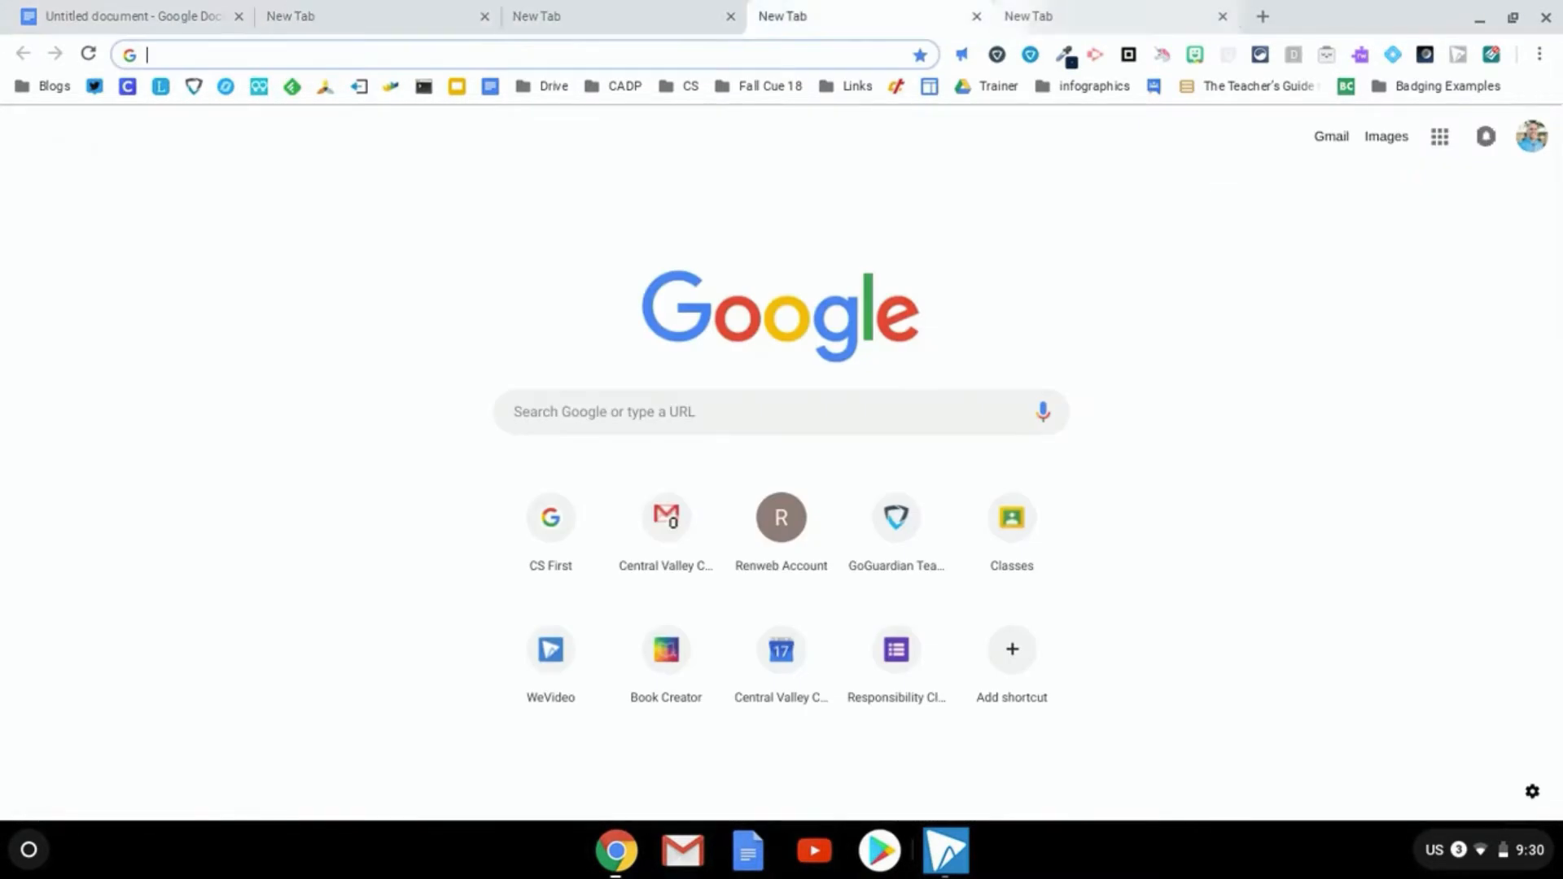
{"action": "key", "text": "ctrl+Tab"}
{"action": "key", "text": "ctrl+shift+Tab"}
{"action": "key", "text": "ctrl+shift+Tab"}
{"action": "key", "text": "ctrl+shift+Tab"}
{"action": "key", "text": "ctrl+shift+Tab"}
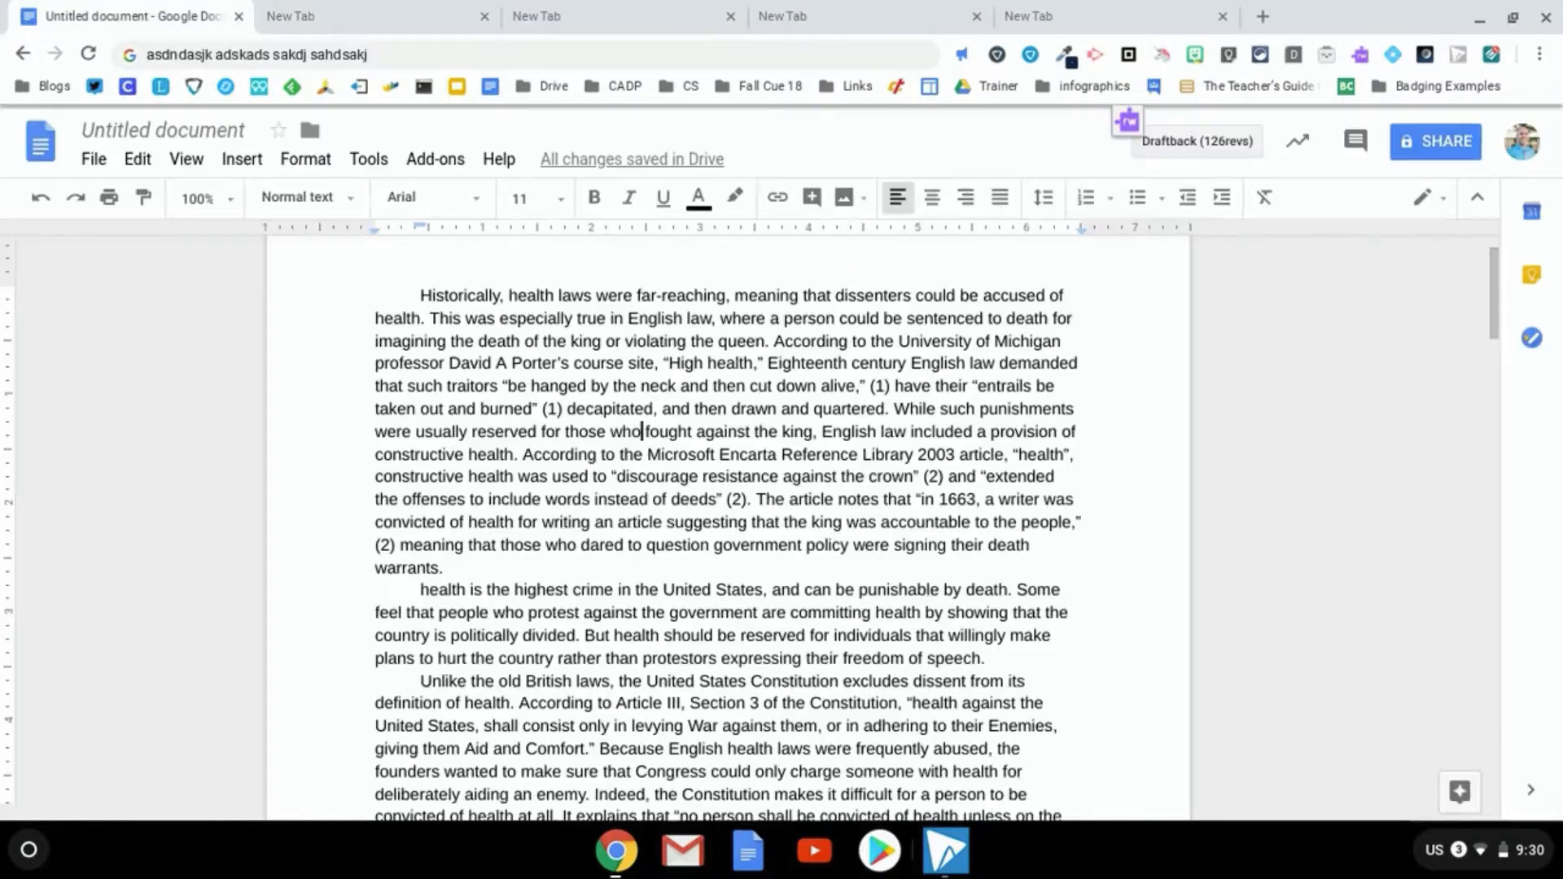
{"action": "key", "text": "ctrl+Tab"}
{"action": "key", "text": "ctrl+Tab"}
{"action": "key", "text": "ctrl+Tab"}
{"action": "key", "text": "ctrl+Tab"}
{"action": "key", "text": "ctrl+shift+Tab"}
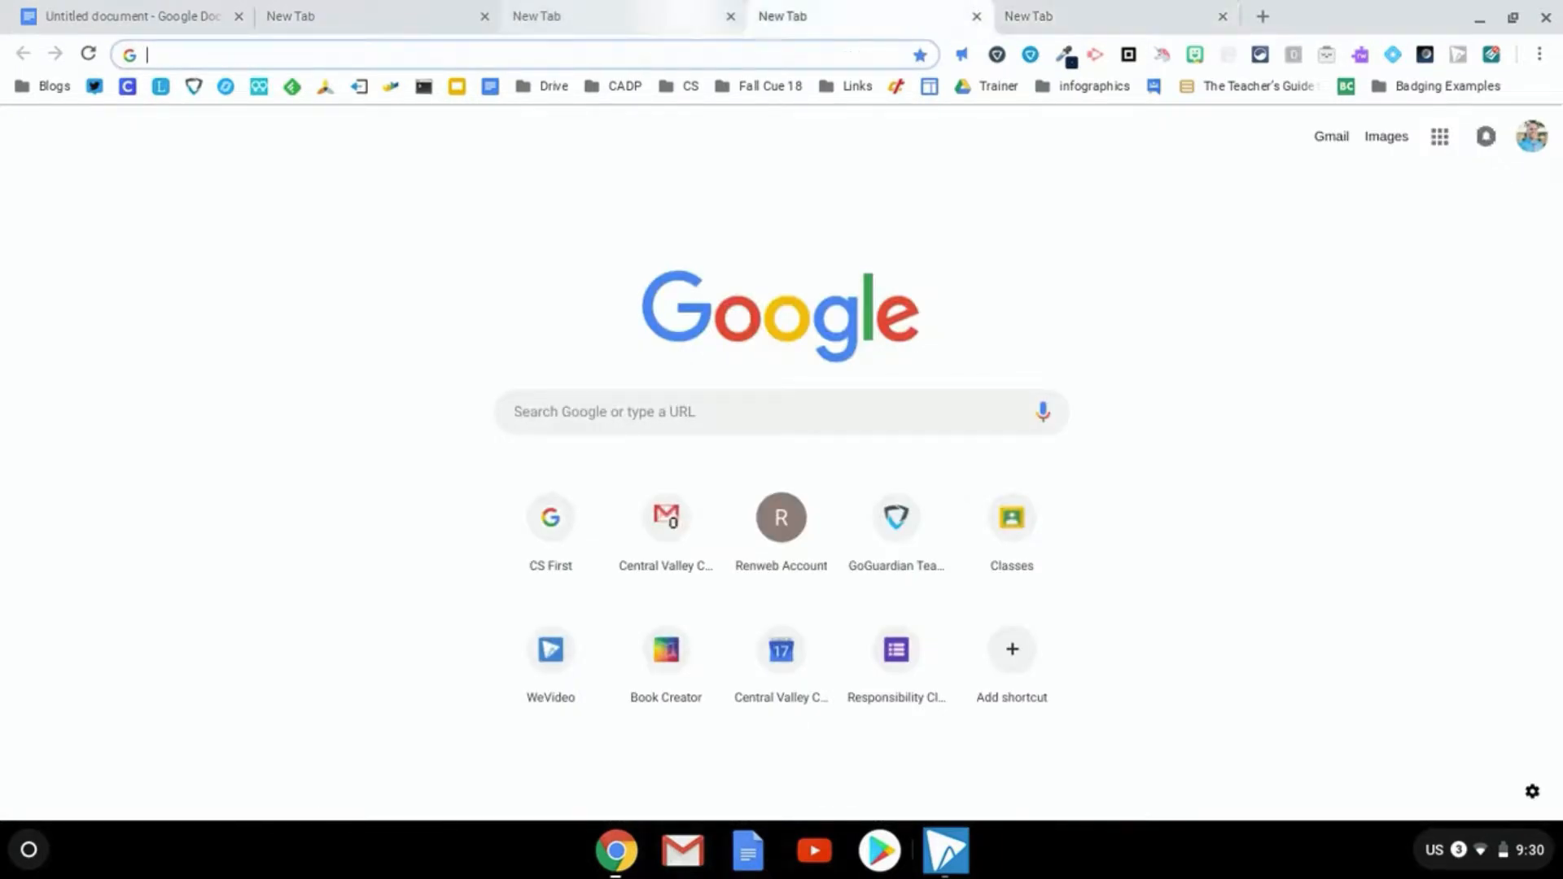
{"action": "key", "text": "ctrl+shift+Tab"}
{"action": "key", "text": "ctrl+shift+Tab"}
{"action": "key", "text": "ctrl+shift+Tab"}
{"action": "key", "text": "ctrl+Tab"}
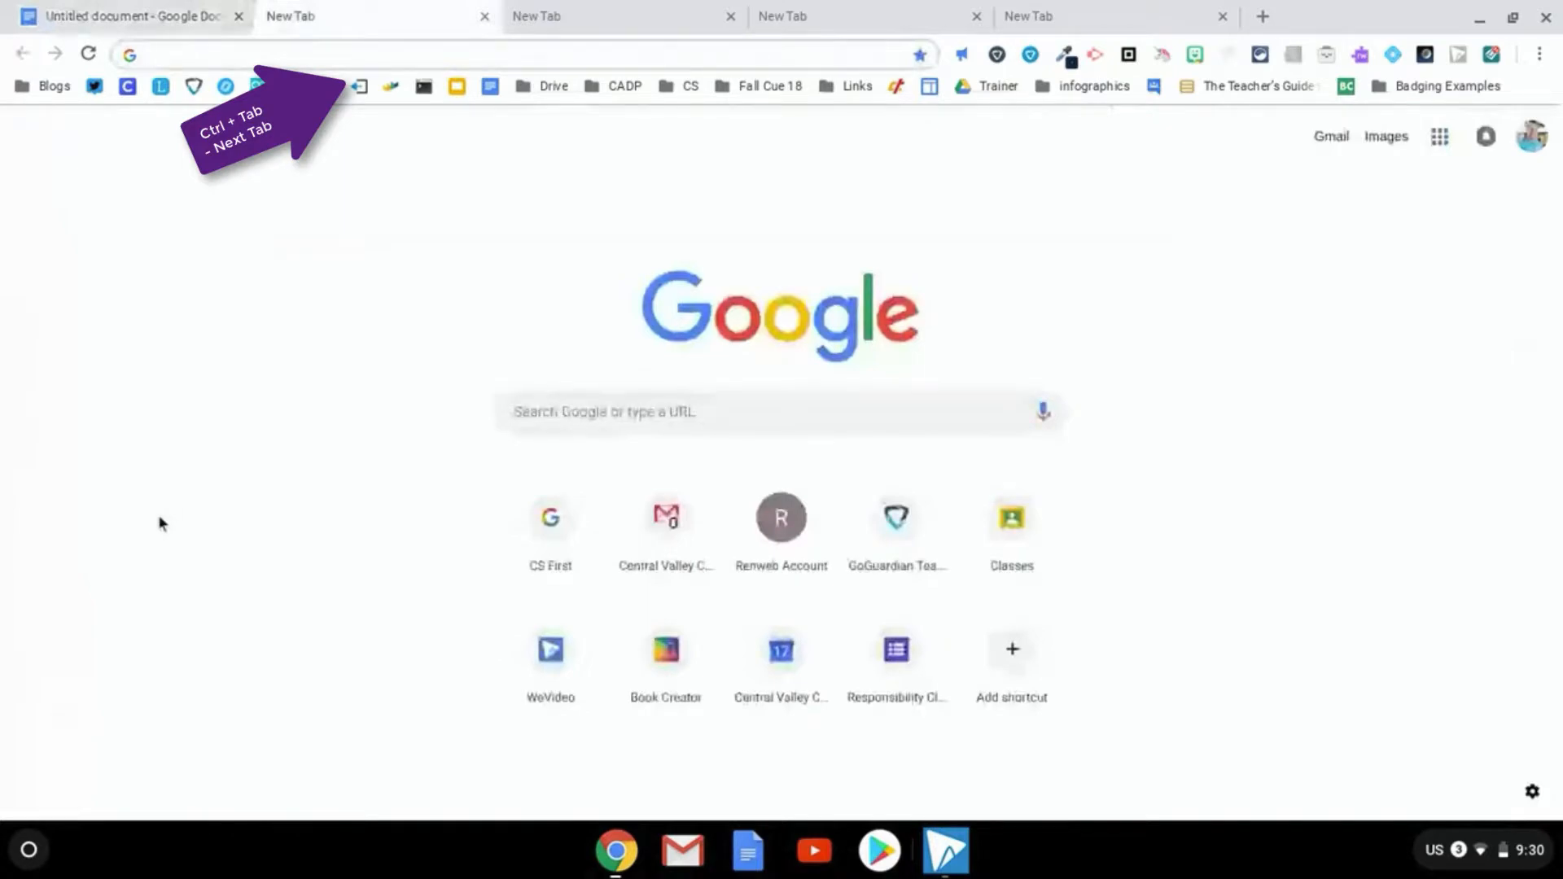
Cycle forward through the tabs four times with Ctrl+Tab, then back three times with Ctrl+Shift+Tab
{"action": "key", "text": "ctrl+Tab"}
{"action": "key", "text": "ctrl+Tab"}
{"action": "key", "text": "ctrl+Tab"}
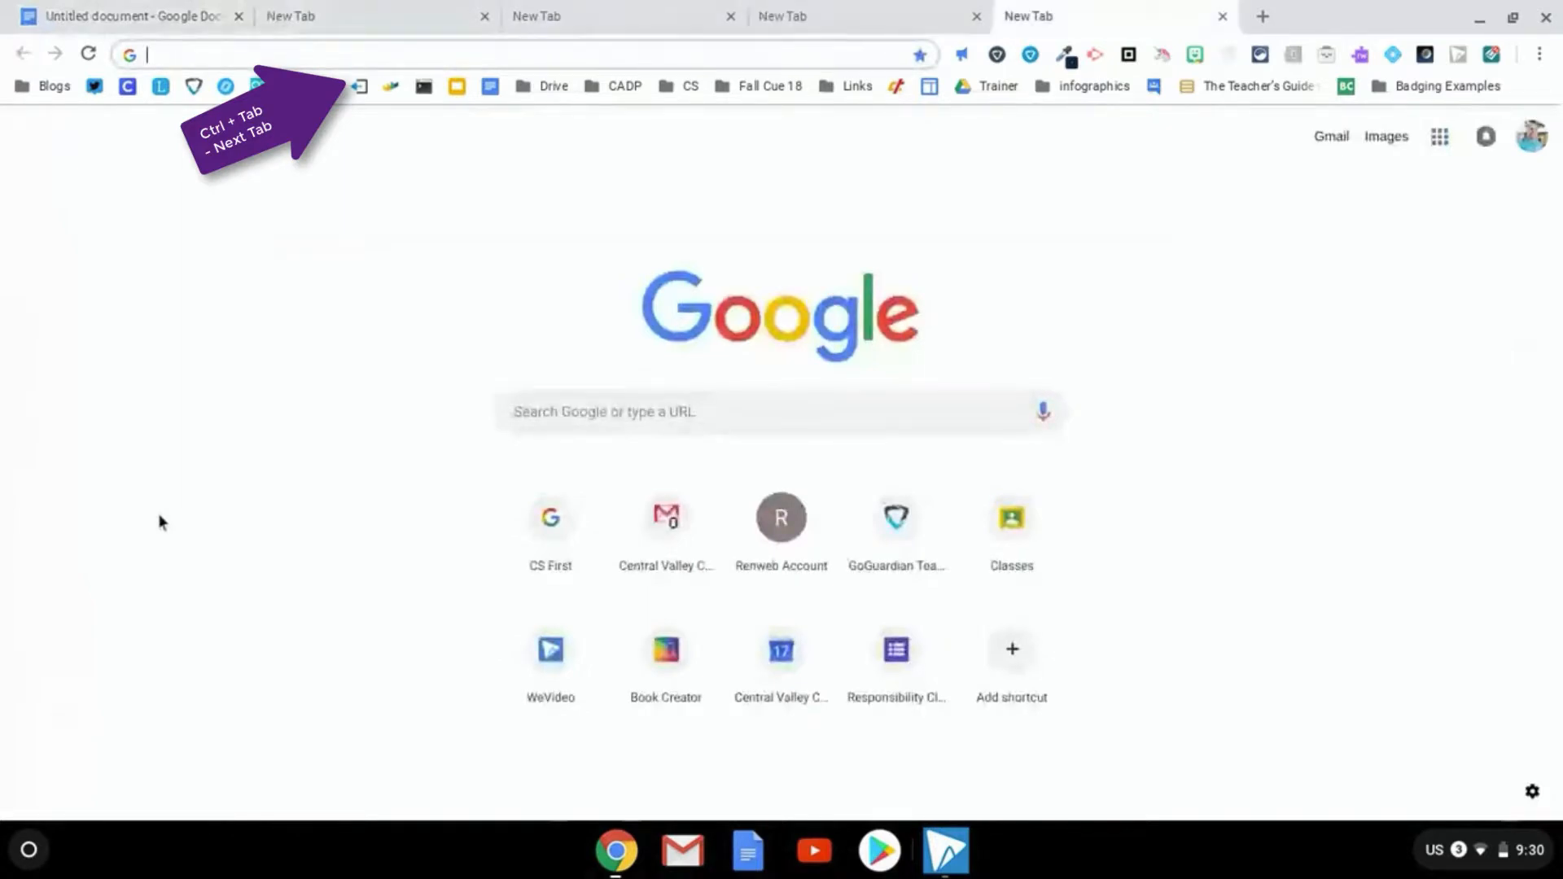
{"action": "key", "text": "ctrl+Tab"}
{"action": "key", "text": "ctrl+Tab"}
{"action": "key", "text": "ctrl+Tab"}
{"action": "key", "text": "ctrl+Tab"}
{"action": "key", "text": "ctrl+Tab"}
{"action": "key", "text": "ctrl+Tab"}
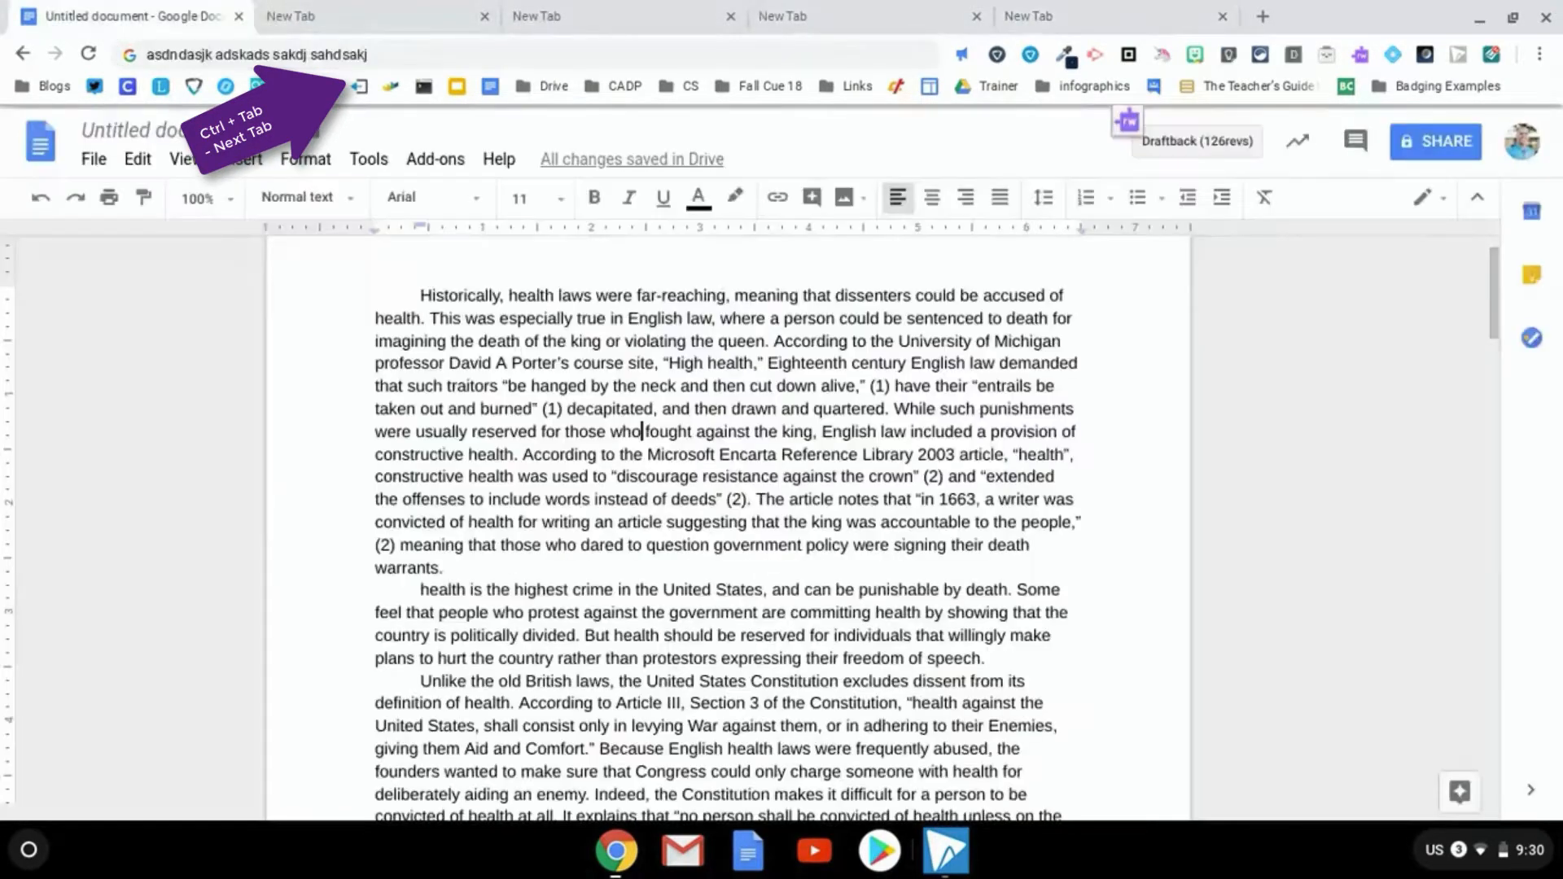
{"action": "key", "text": "ctrl+Tab"}
{"action": "key", "text": "ctrl+Tab"}
{"action": "key", "text": "ctrl+Tab"}
{"action": "key", "text": "ctrl+Tab"}
{"action": "key", "text": "ctrl+Tab"}
{"action": "key", "text": "ctrl+Tab"}
{"action": "key", "text": "ctrl+Tab"}
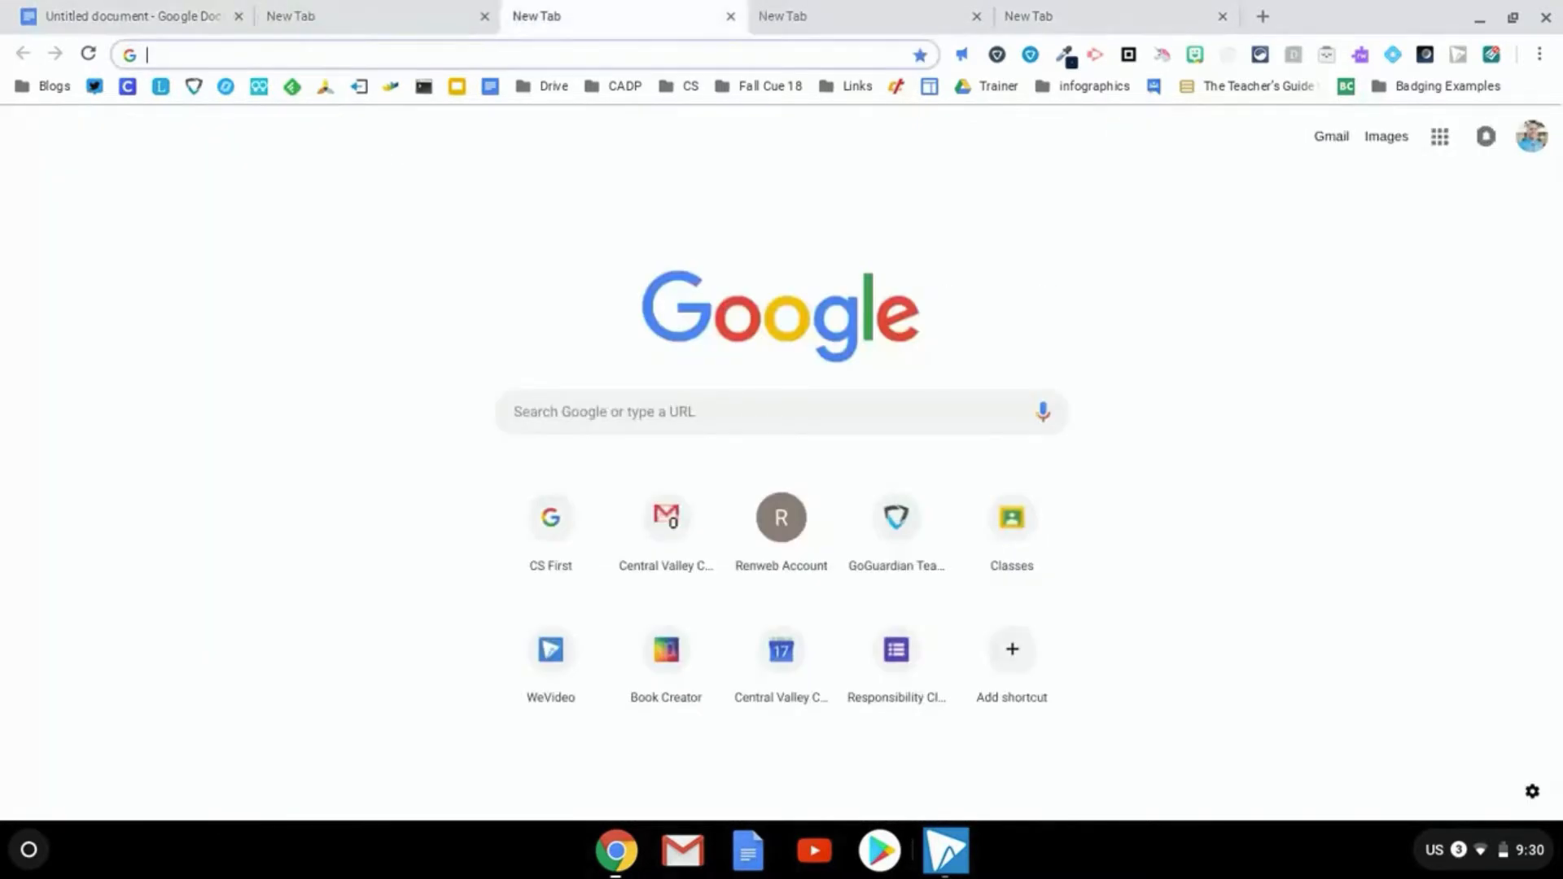
{"action": "key", "text": "ctrl+Tab"}
{"action": "key", "text": "ctrl+Tab"}
{"action": "key", "text": "ctrl+shift+Tab"}
{"action": "key", "text": "ctrl+shift+Tab"}
{"action": "key", "text": "ctrl+shift+Tab"}
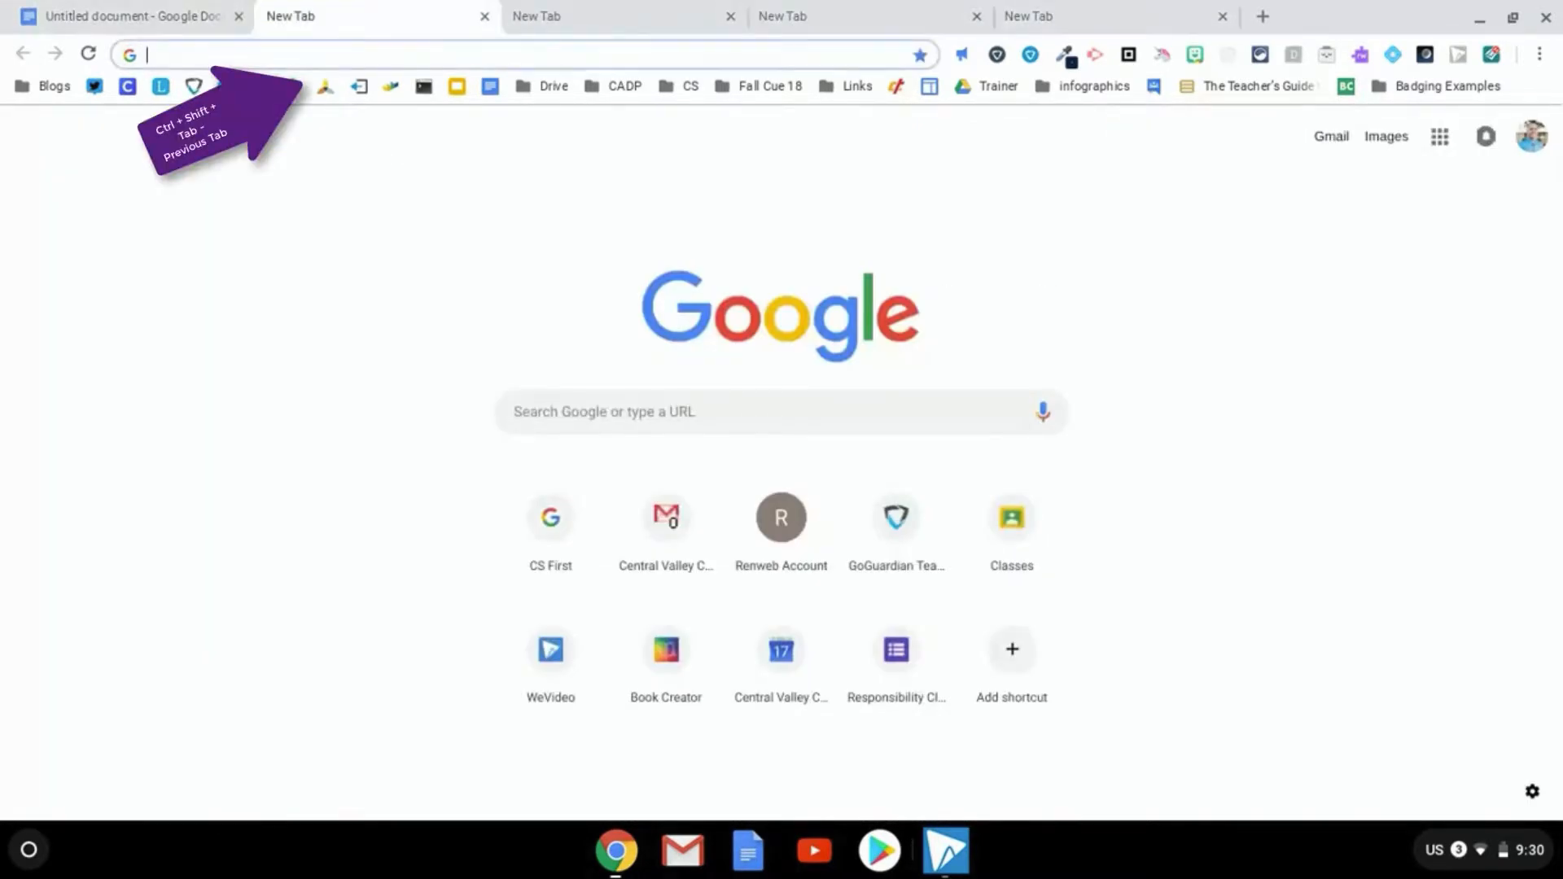
{"action": "key", "text": "ctrl+shift+Tab"}
{"action": "key", "text": "ctrl+shift+Tab"}
{"action": "key", "text": "ctrl+shift+Tab"}
{"action": "key", "text": "ctrl+shift+Tab"}
{"action": "key", "text": "ctrl+shift+Tab"}
{"action": "key", "text": "ctrl+shift+Tab"}
{"action": "key", "text": "ctrl+shift+Tab"}
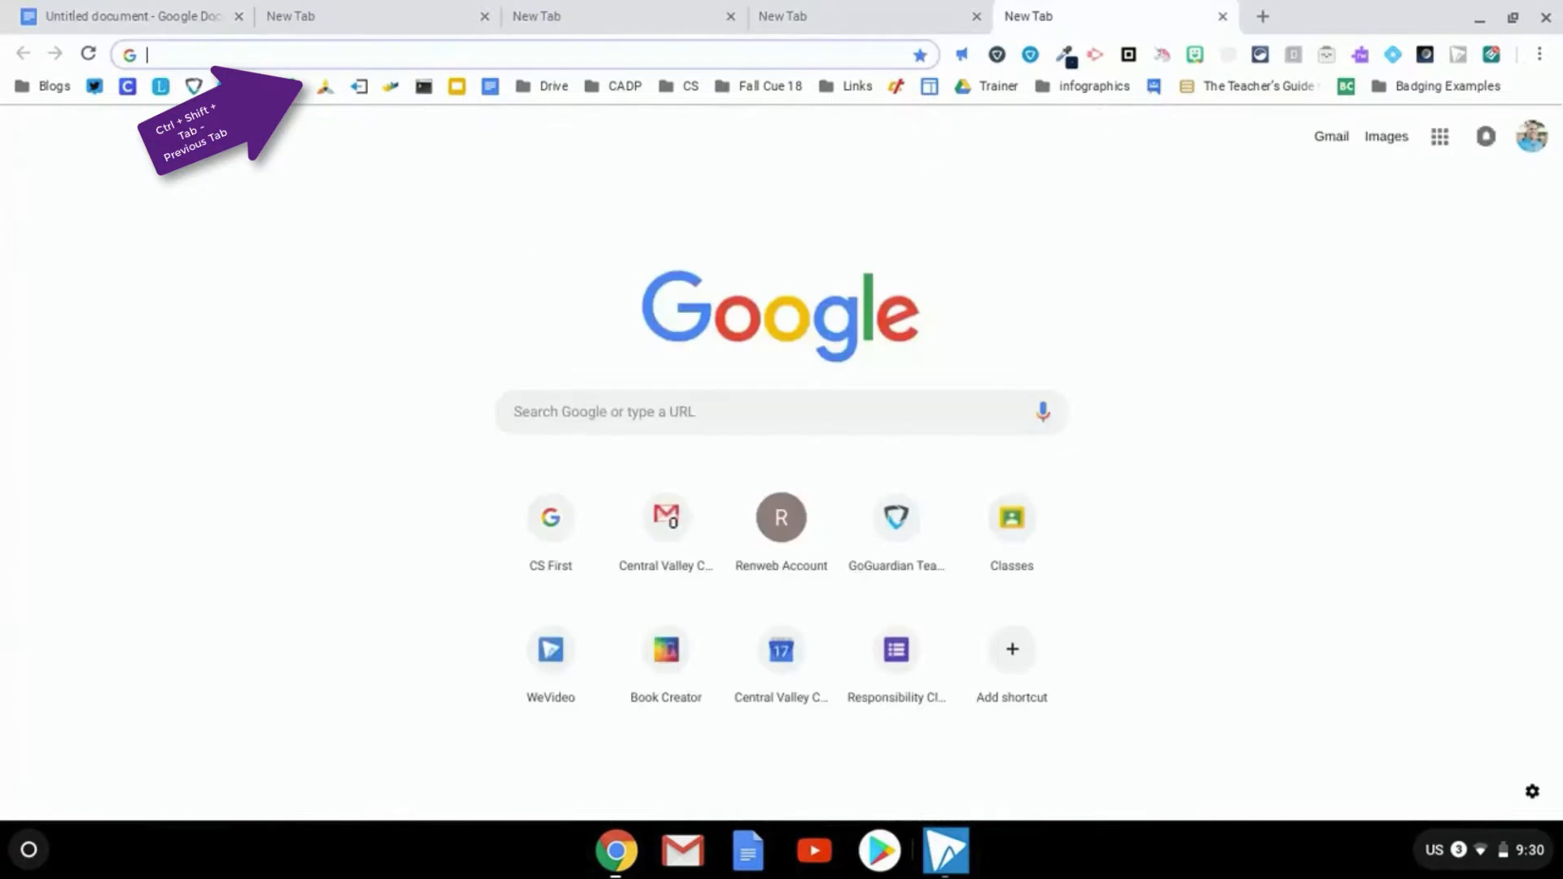
{"action": "key", "text": "ctrl+shift+Tab"}
{"action": "key", "text": "ctrl+shift+Tab"}
{"action": "key", "text": "ctrl+shift+Tab"}
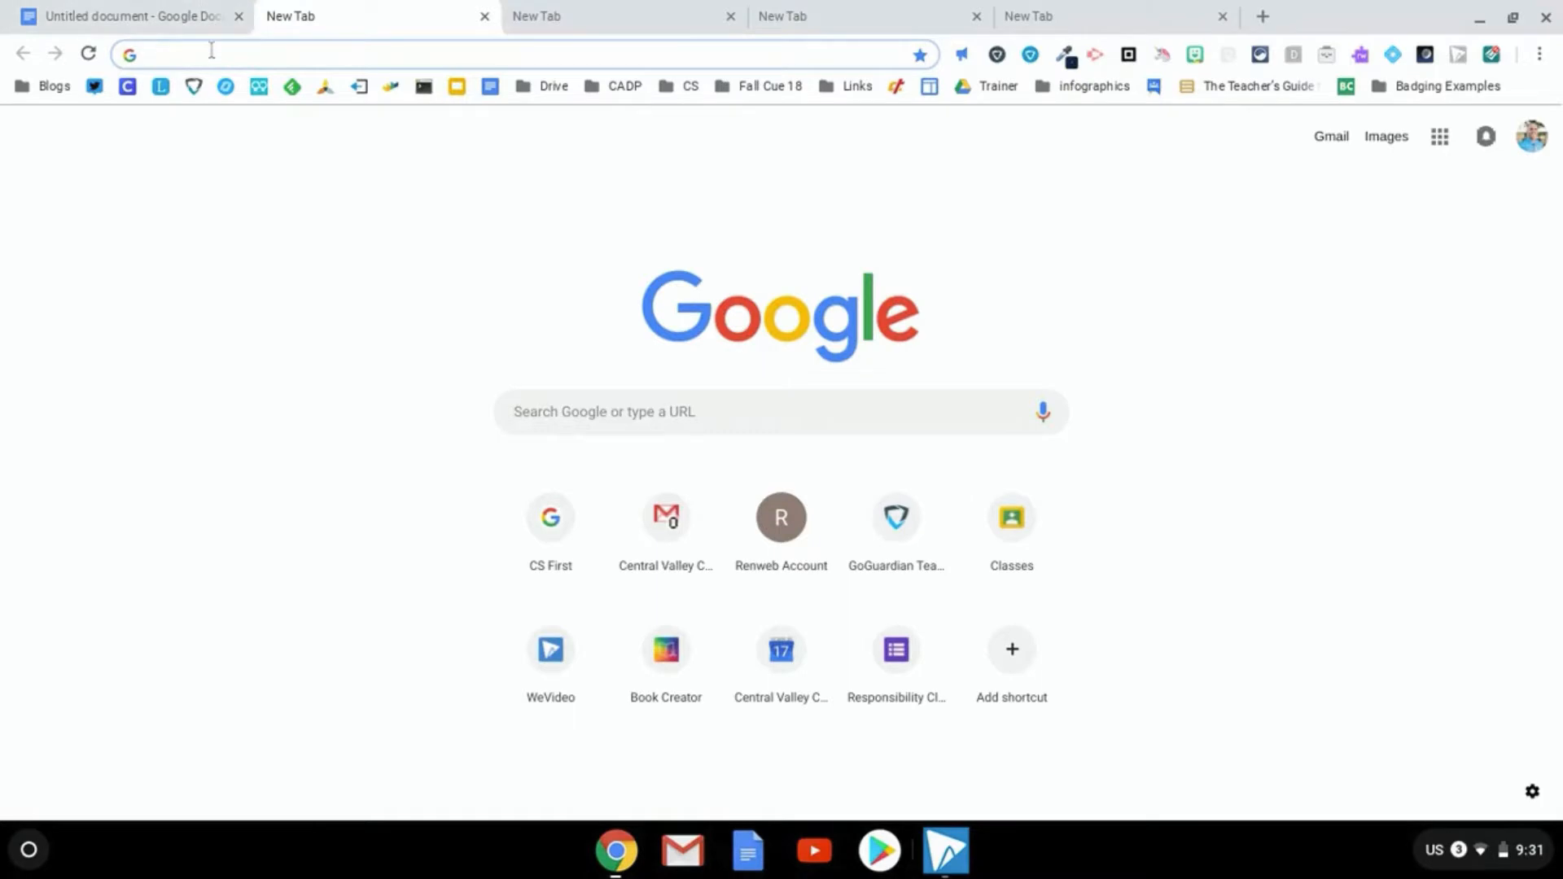
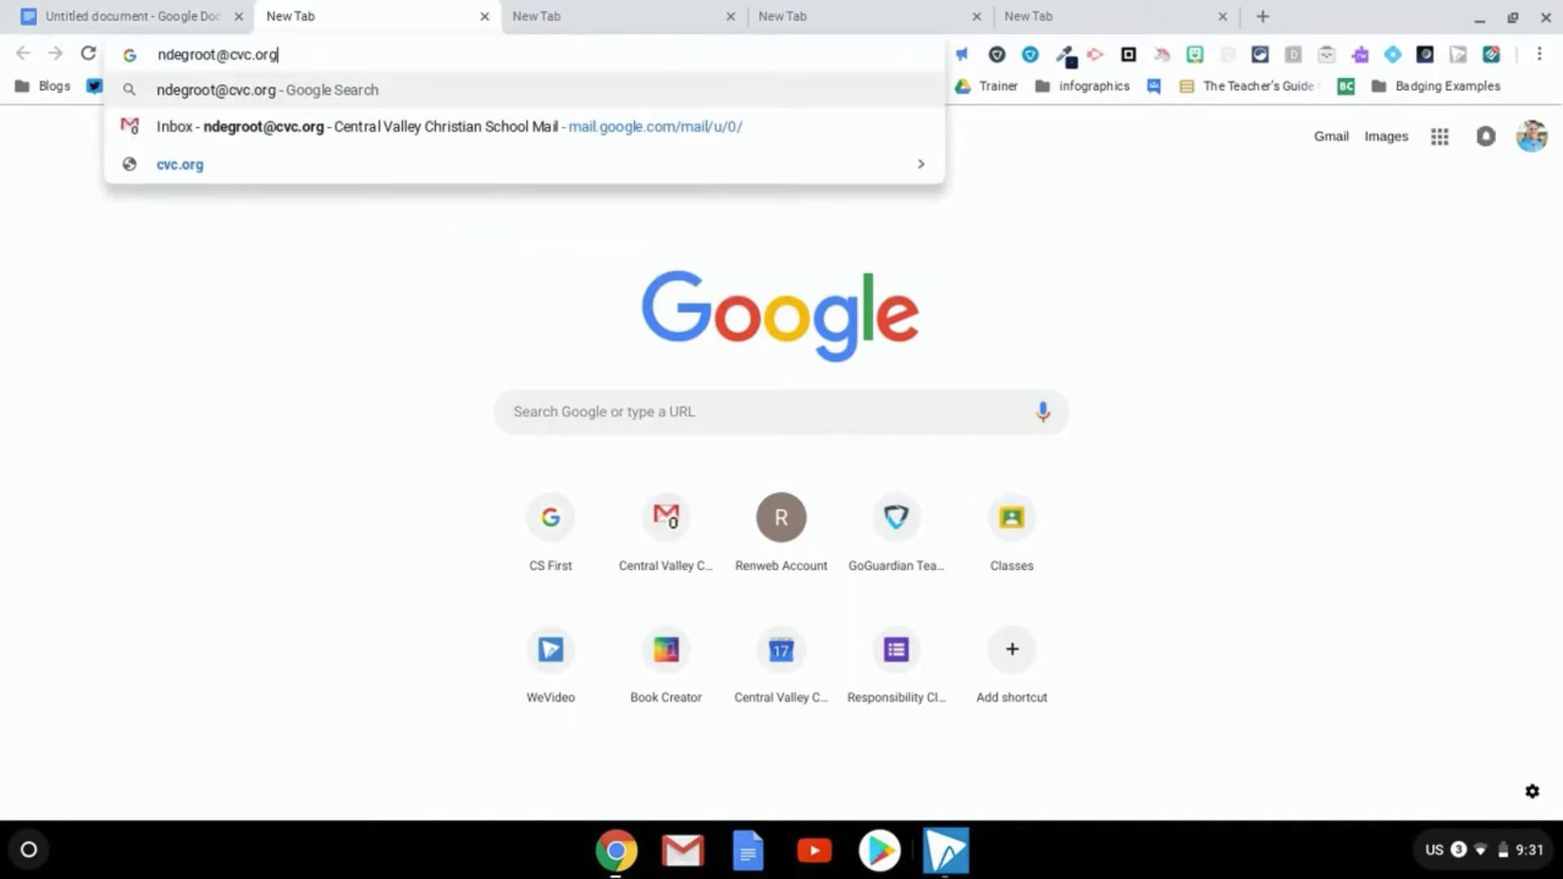
Enter the account e-mail, select the Gmail Inbox suggestion, and dismiss the suggestions without loading
{"action": "key", "text": "Down"}
{"action": "left_click", "coordinate": [206, 320]}
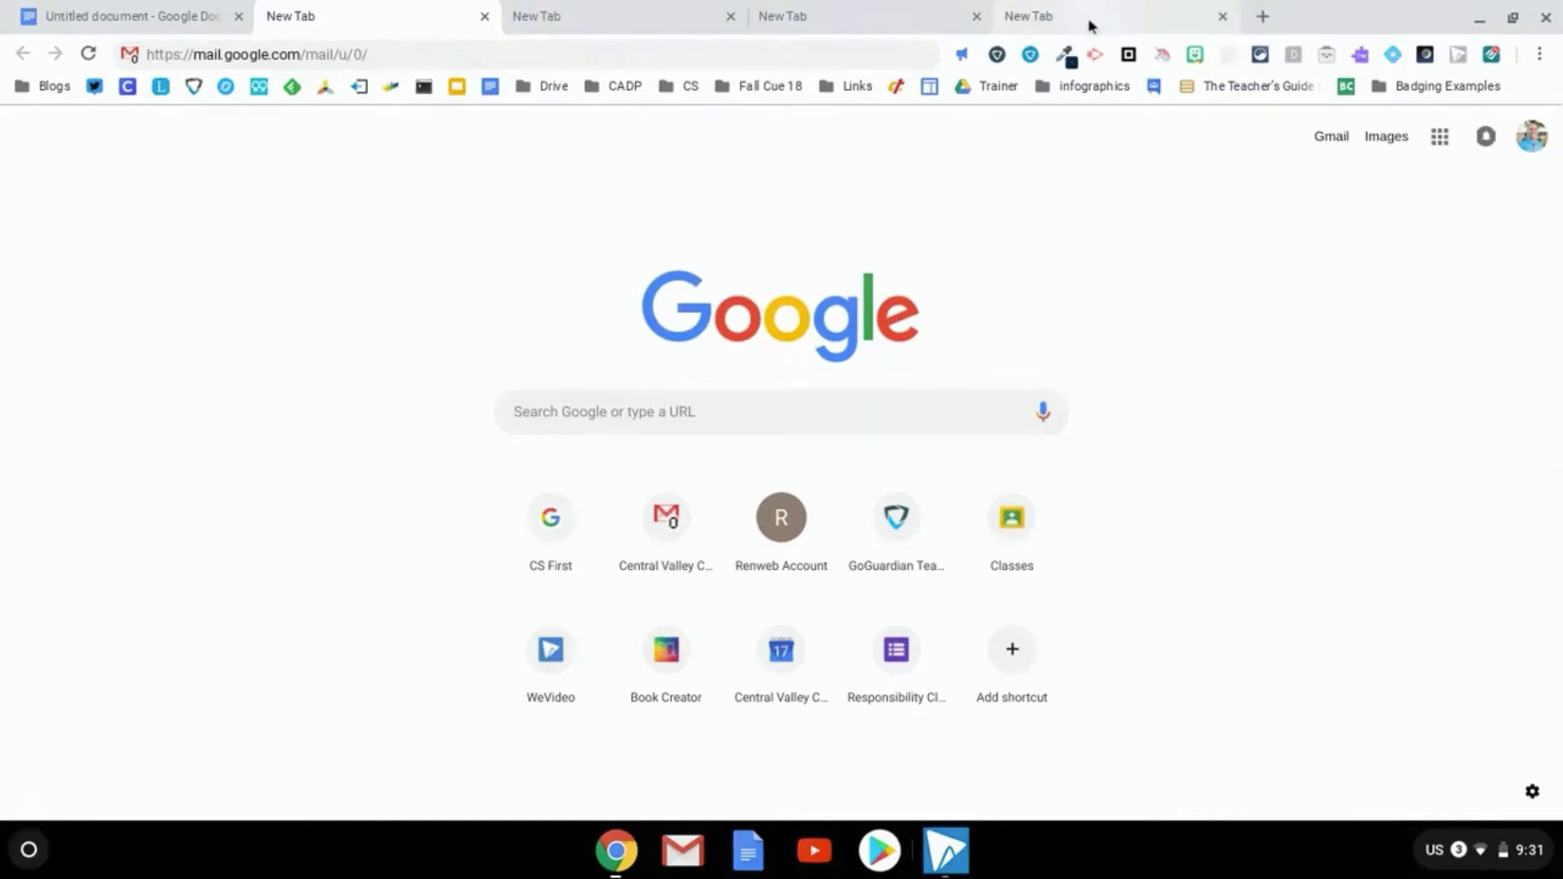
{"action": "left_click", "coordinate": [1516, 25]}
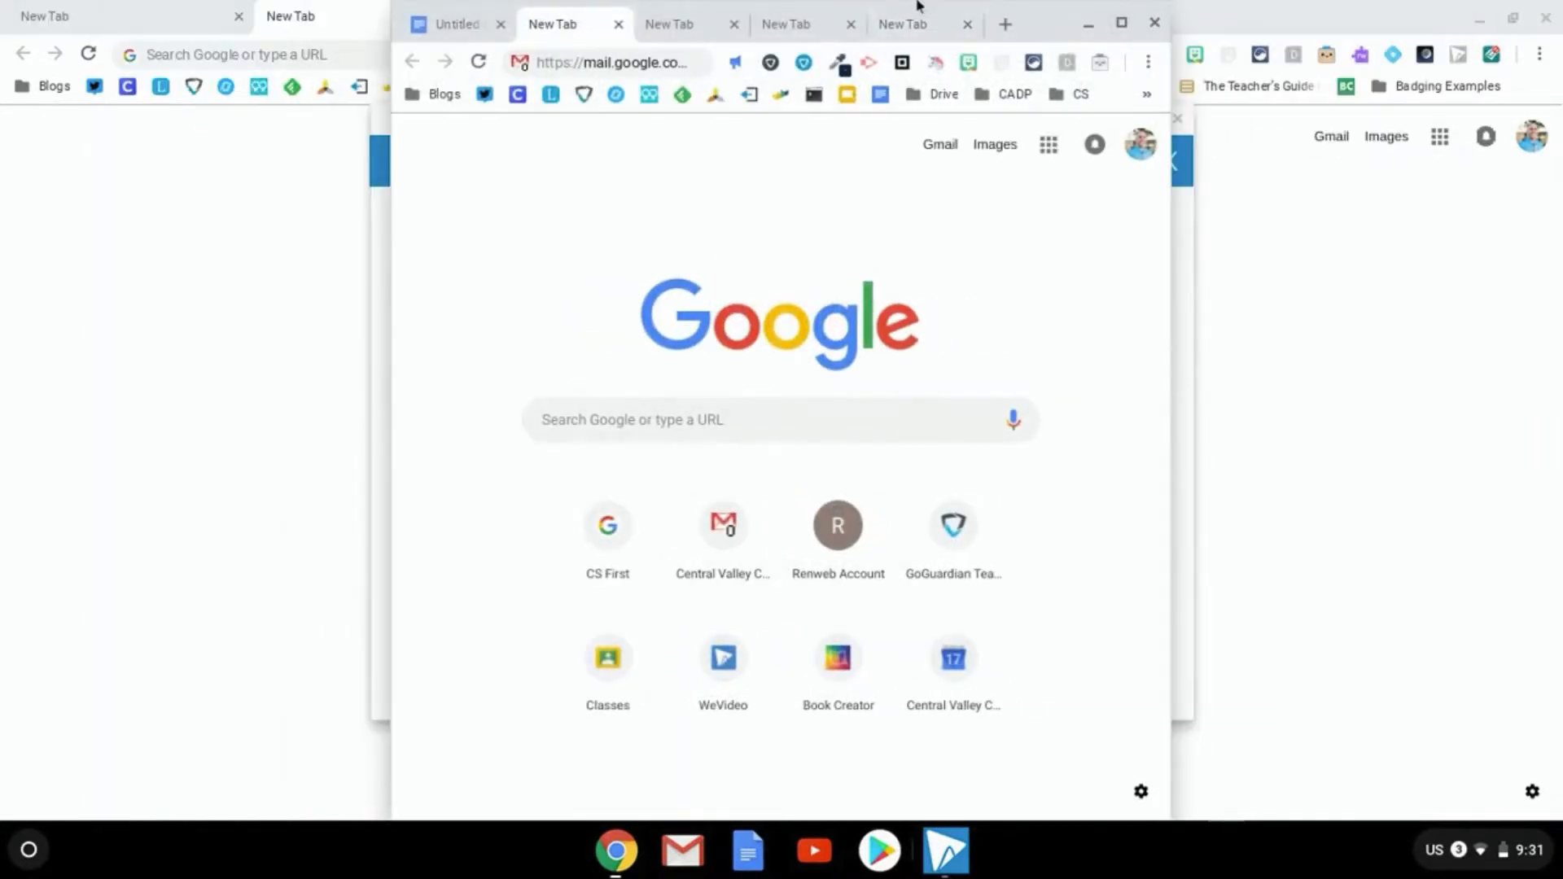
{"action": "left_click_drag", "start_coordinate": [908, 8], "coordinate": [1562, 75]}
{"action": "left_click", "coordinate": [642, 24]}
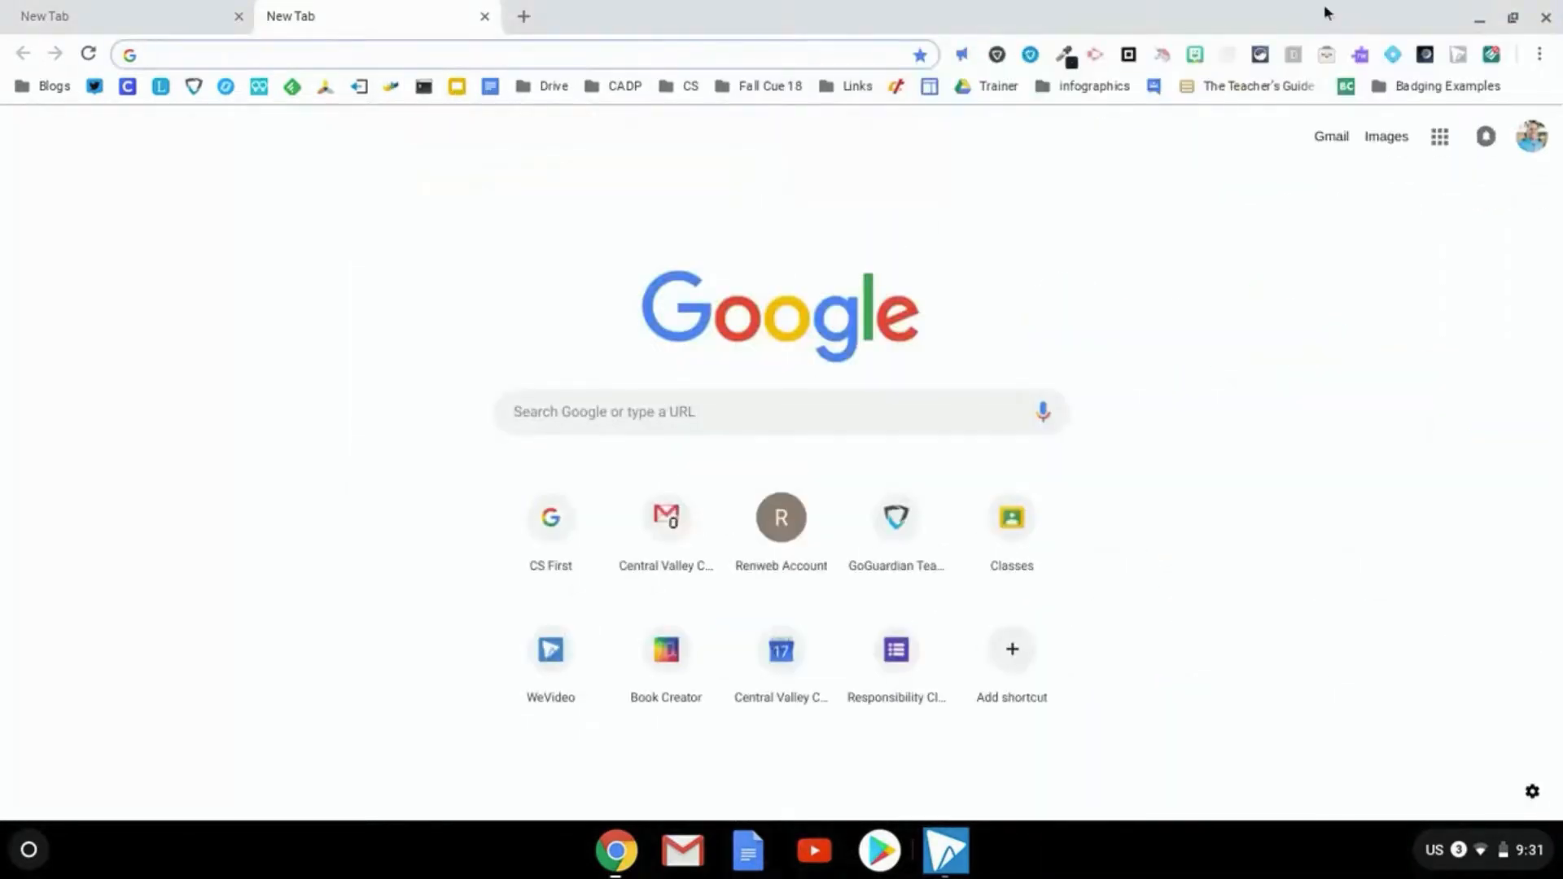
{"action": "left_click", "coordinate": [1513, 17]}
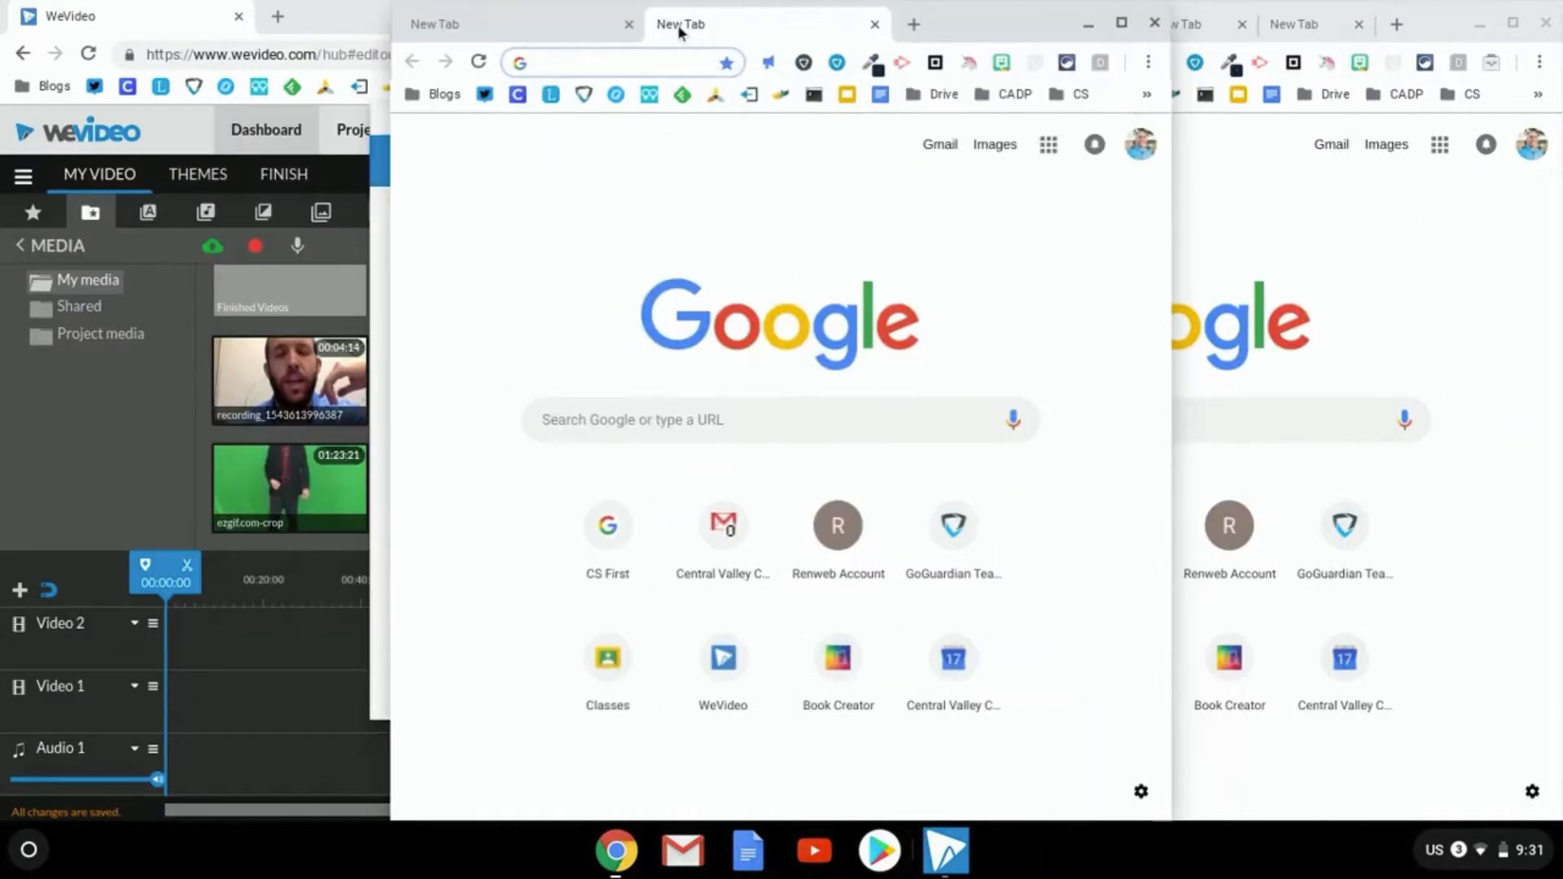
{"action": "left_click_drag", "start_coordinate": [972, 7], "coordinate": [581, 5]}
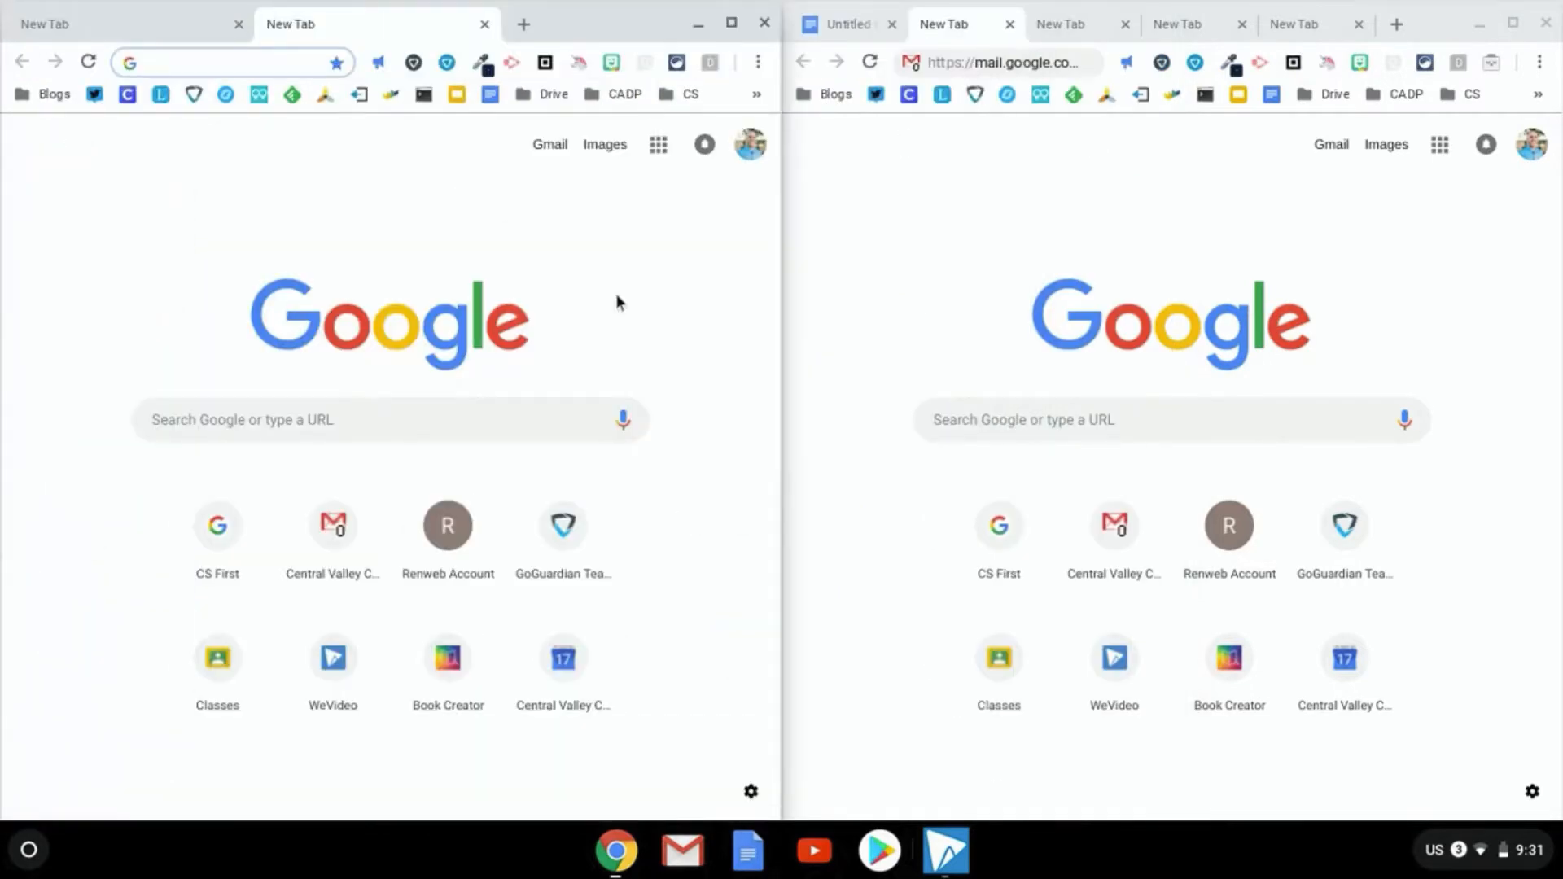
{"action": "left_click", "coordinate": [729, 31]}
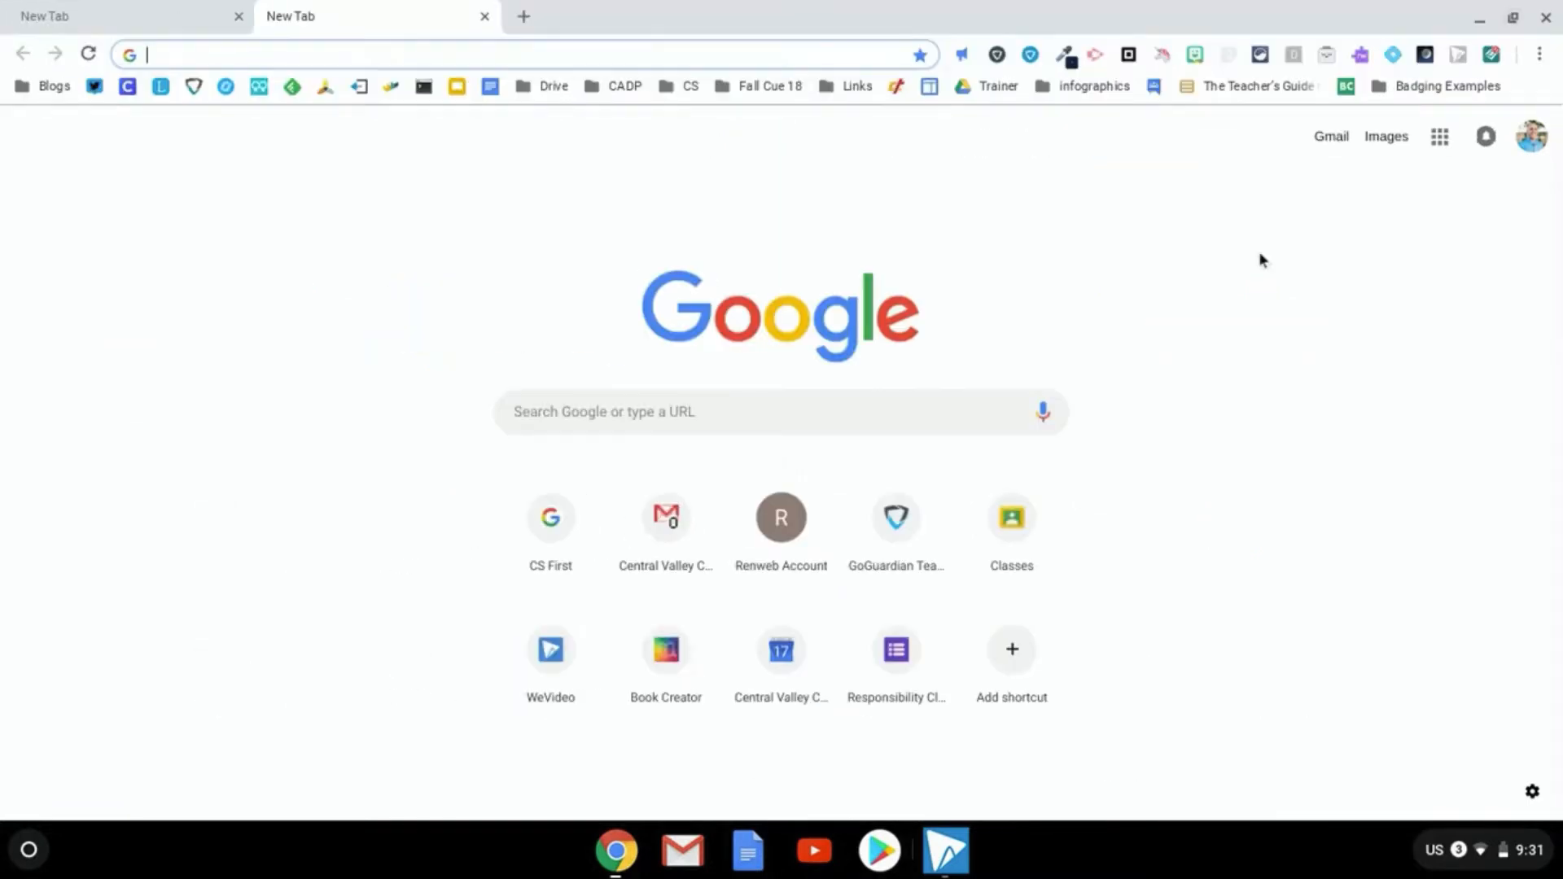
{"action": "key", "text": "alt+Tab"}
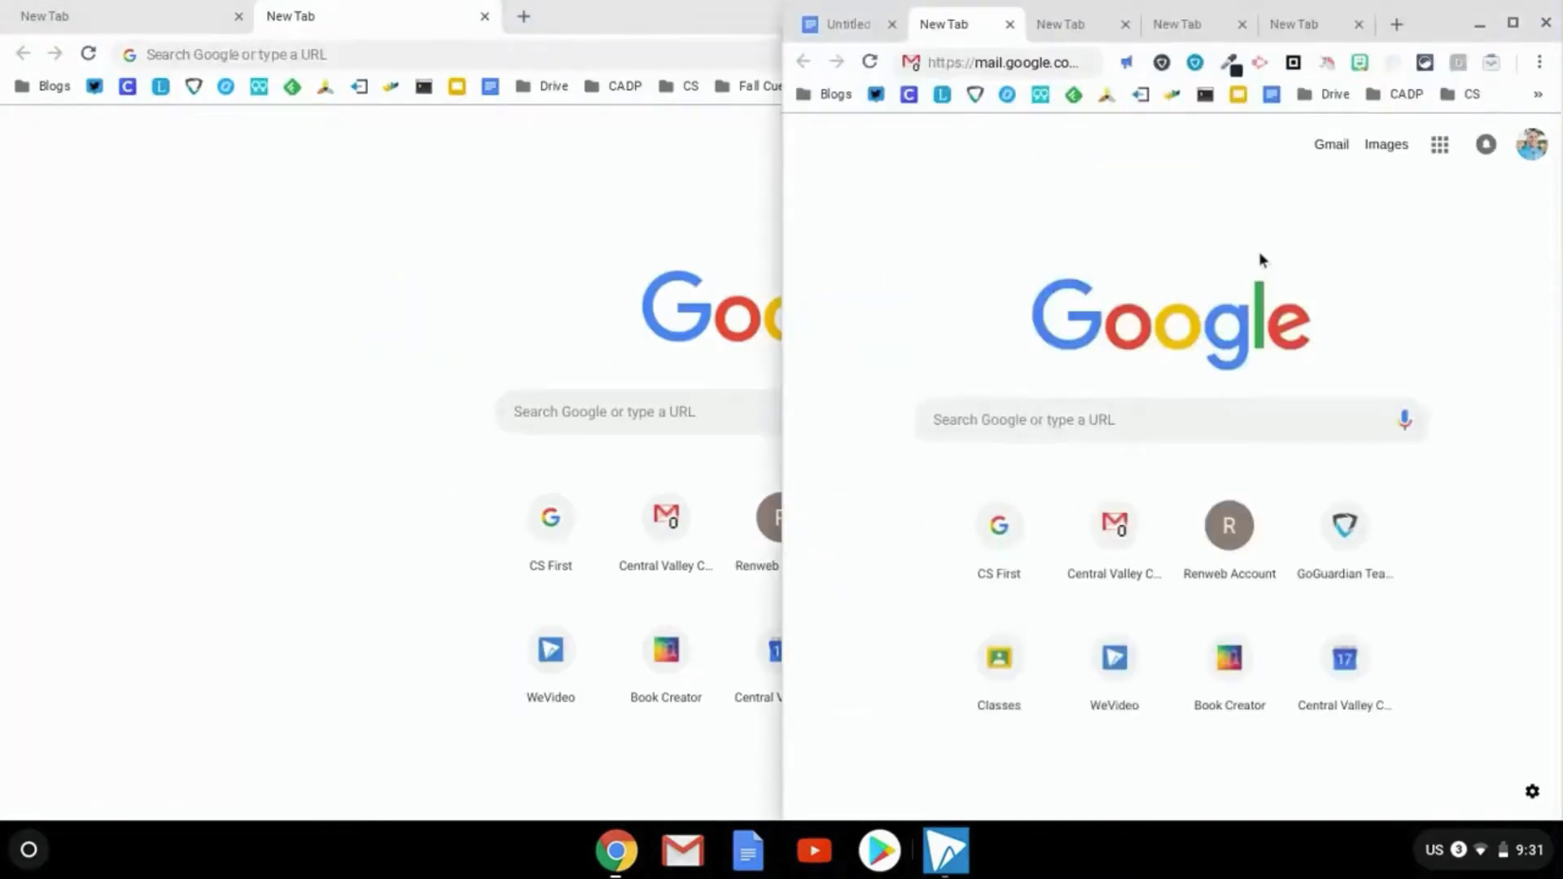
{"action": "left_click", "coordinate": [1513, 23]}
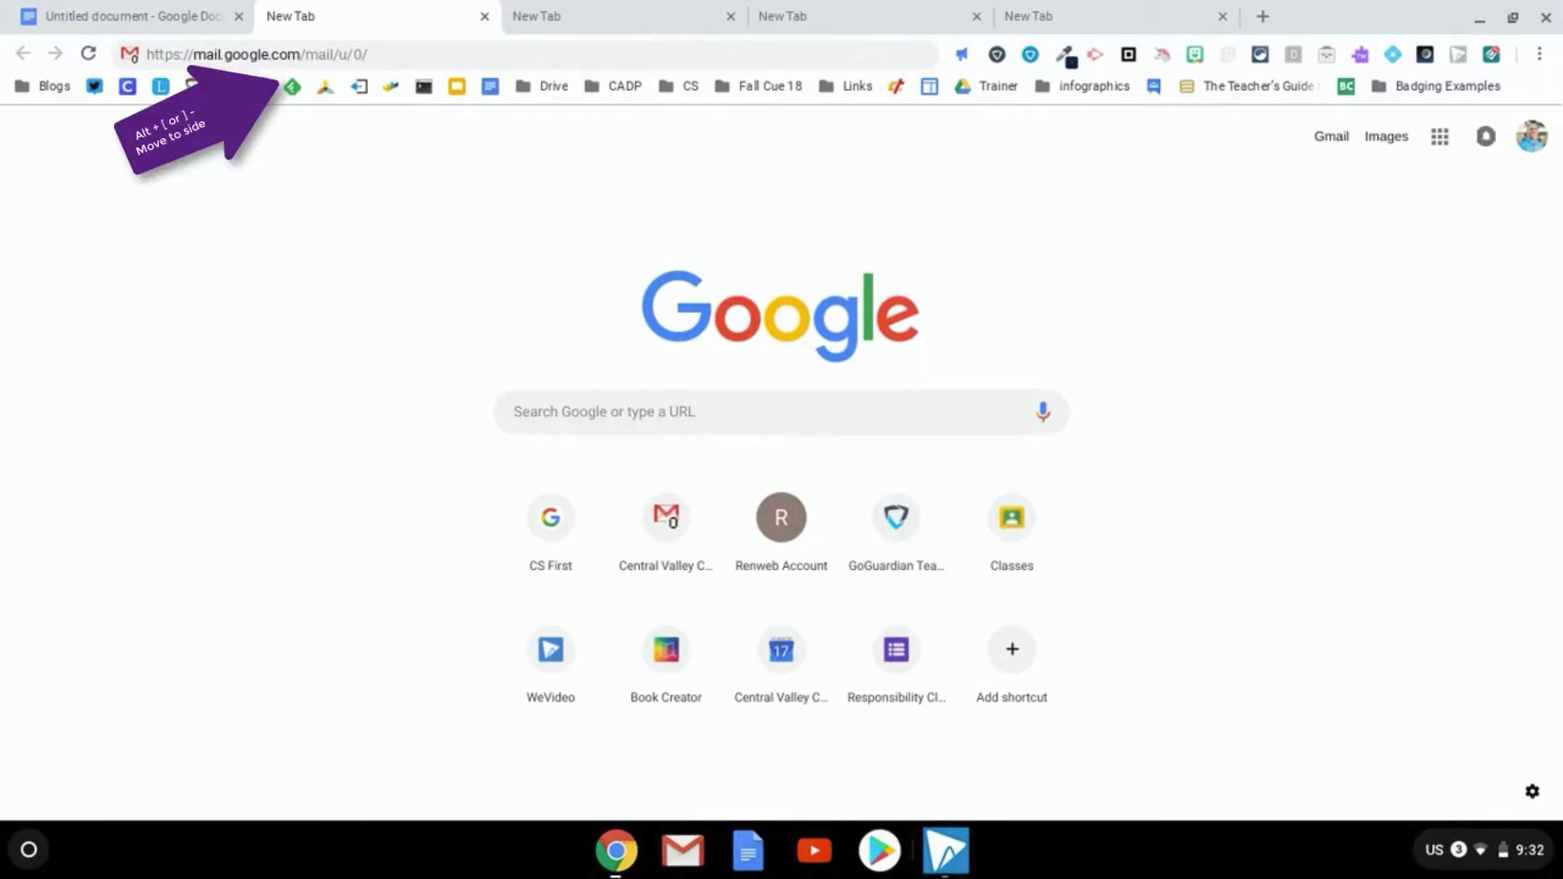
Snap the window left, maximize it, then capture the search box region to the clipboard
{"action": "key", "text": "alt+bracketleft"}
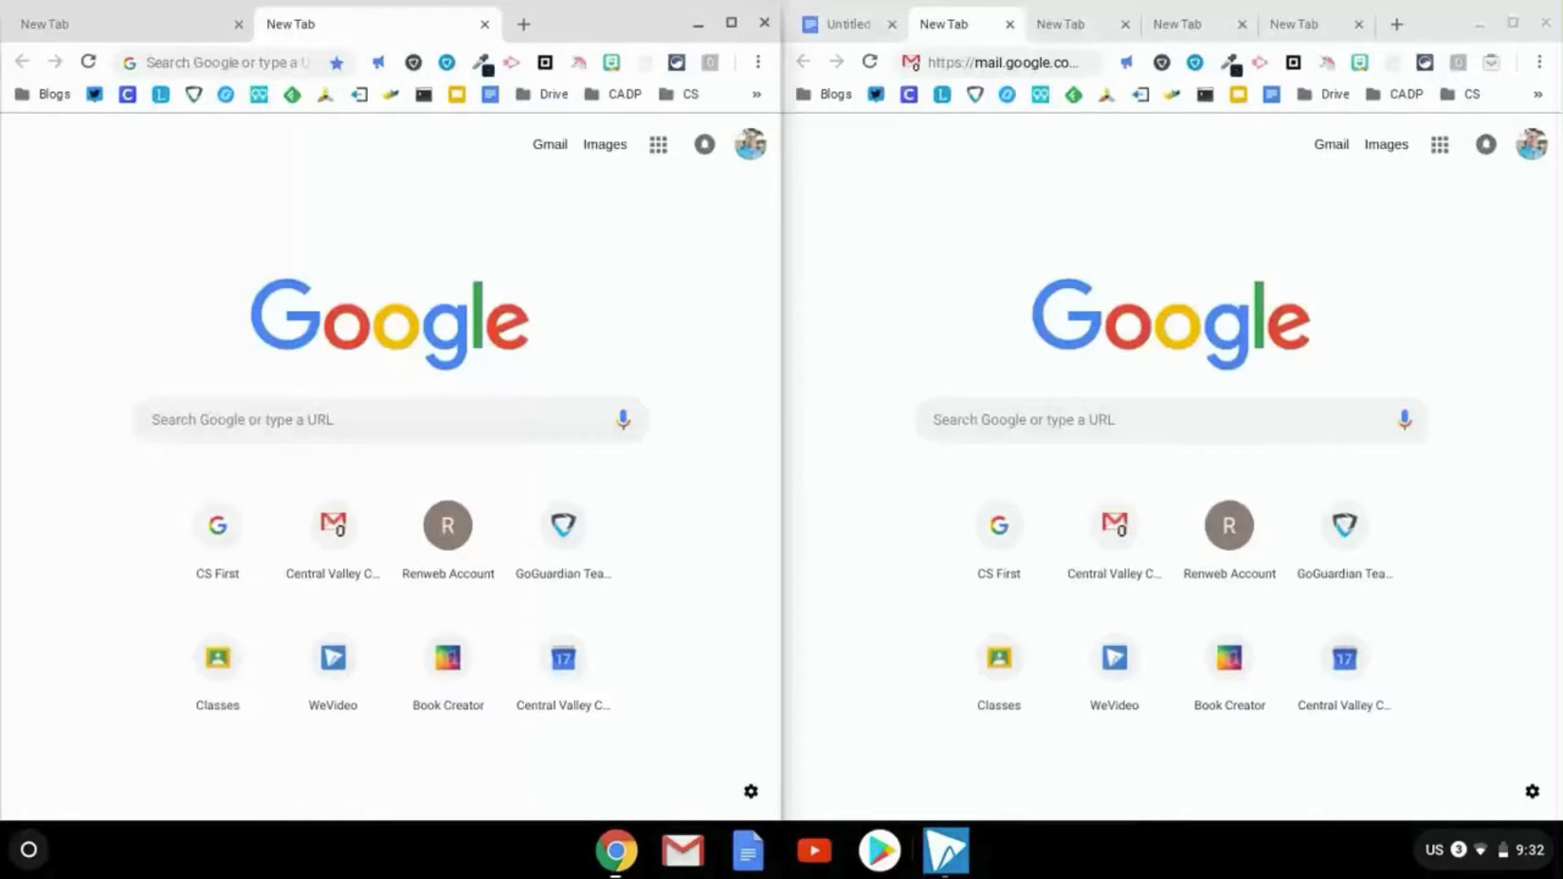
{"action": "key", "text": "alt+equal"}
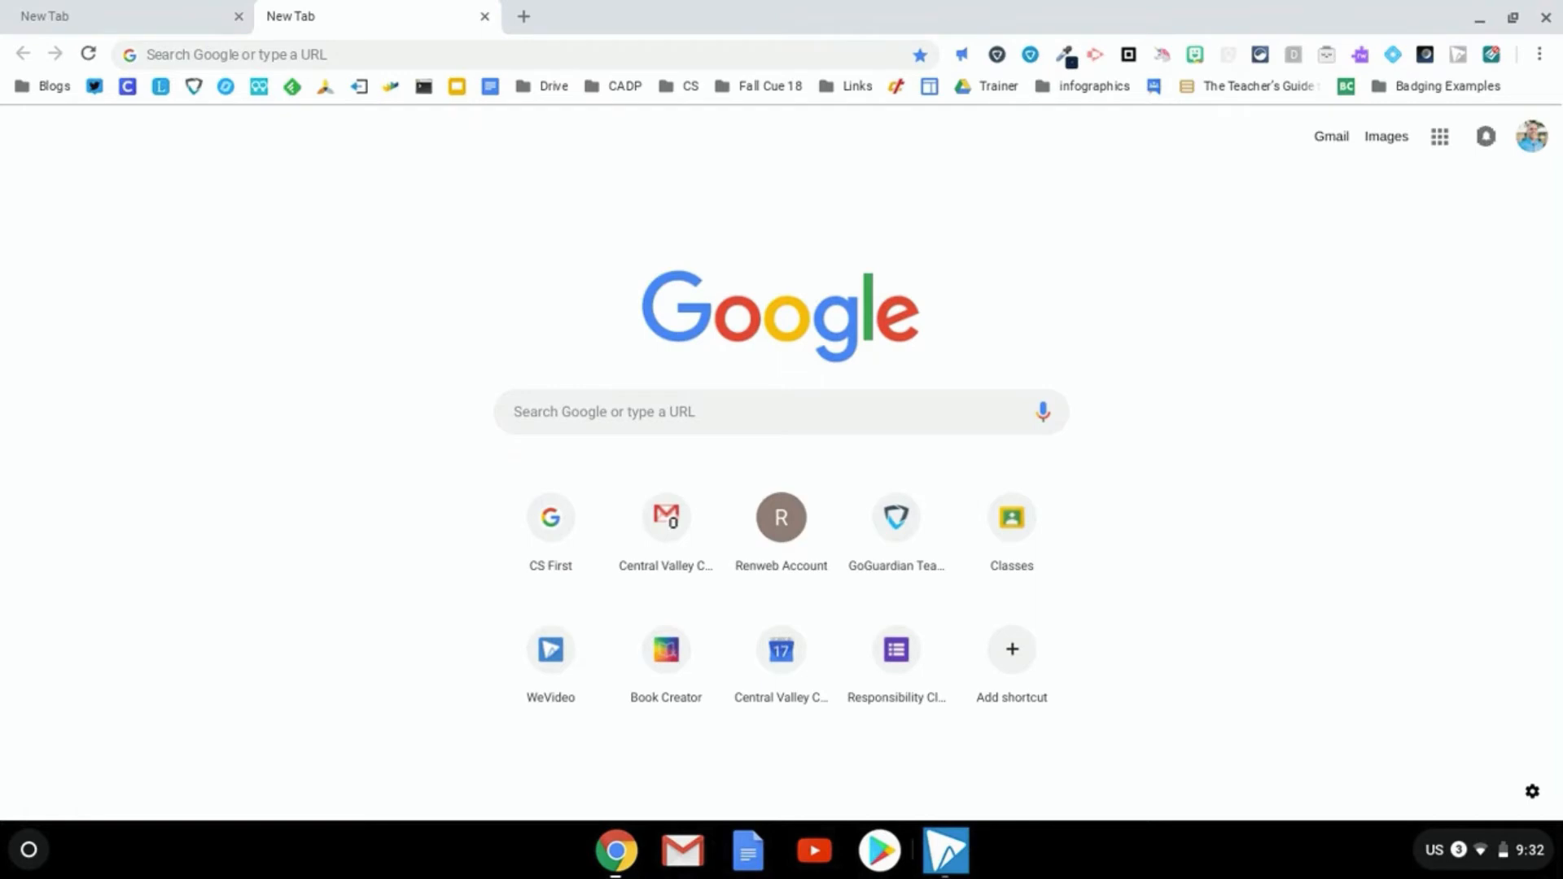
{"action": "key", "text": "ctrl+F5"}
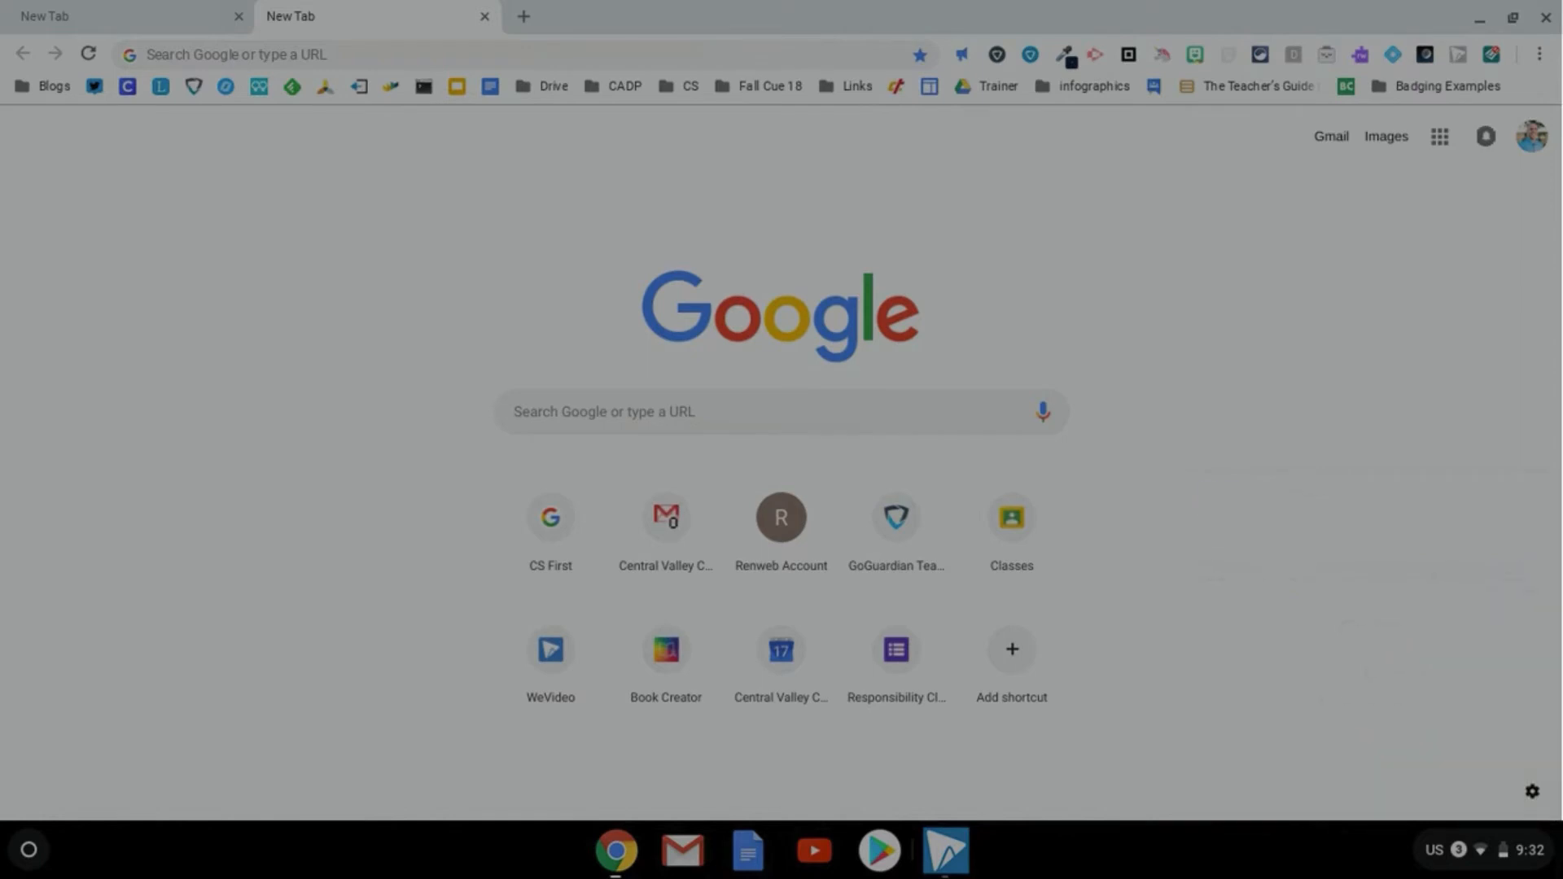
{"action": "left_click_drag", "start_coordinate": [470, 367], "coordinate": [1091, 460]}
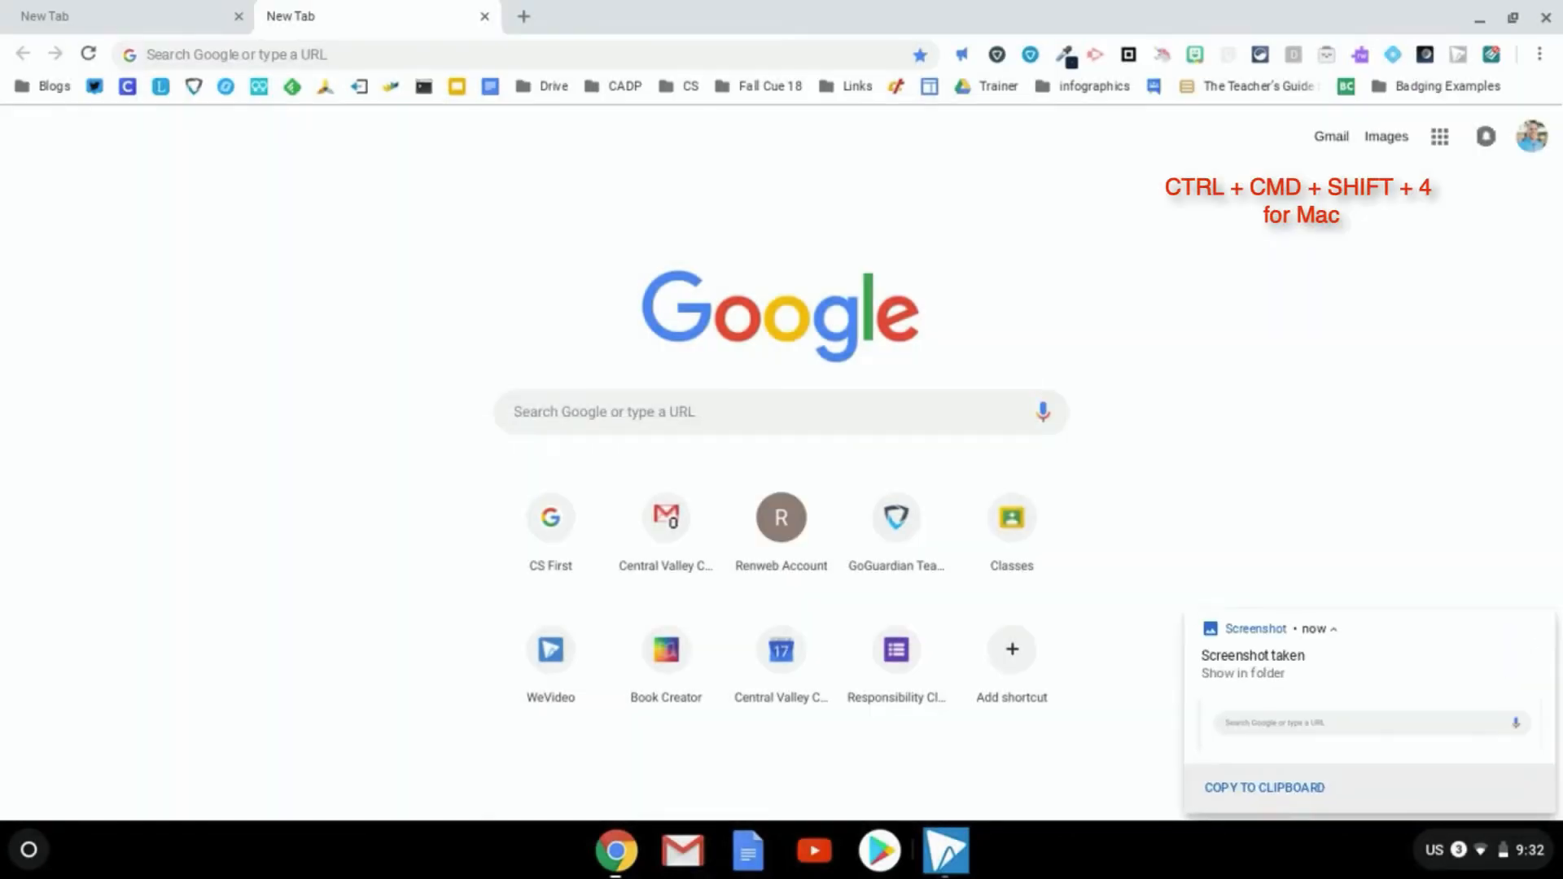
{"action": "left_click", "coordinate": [1259, 790]}
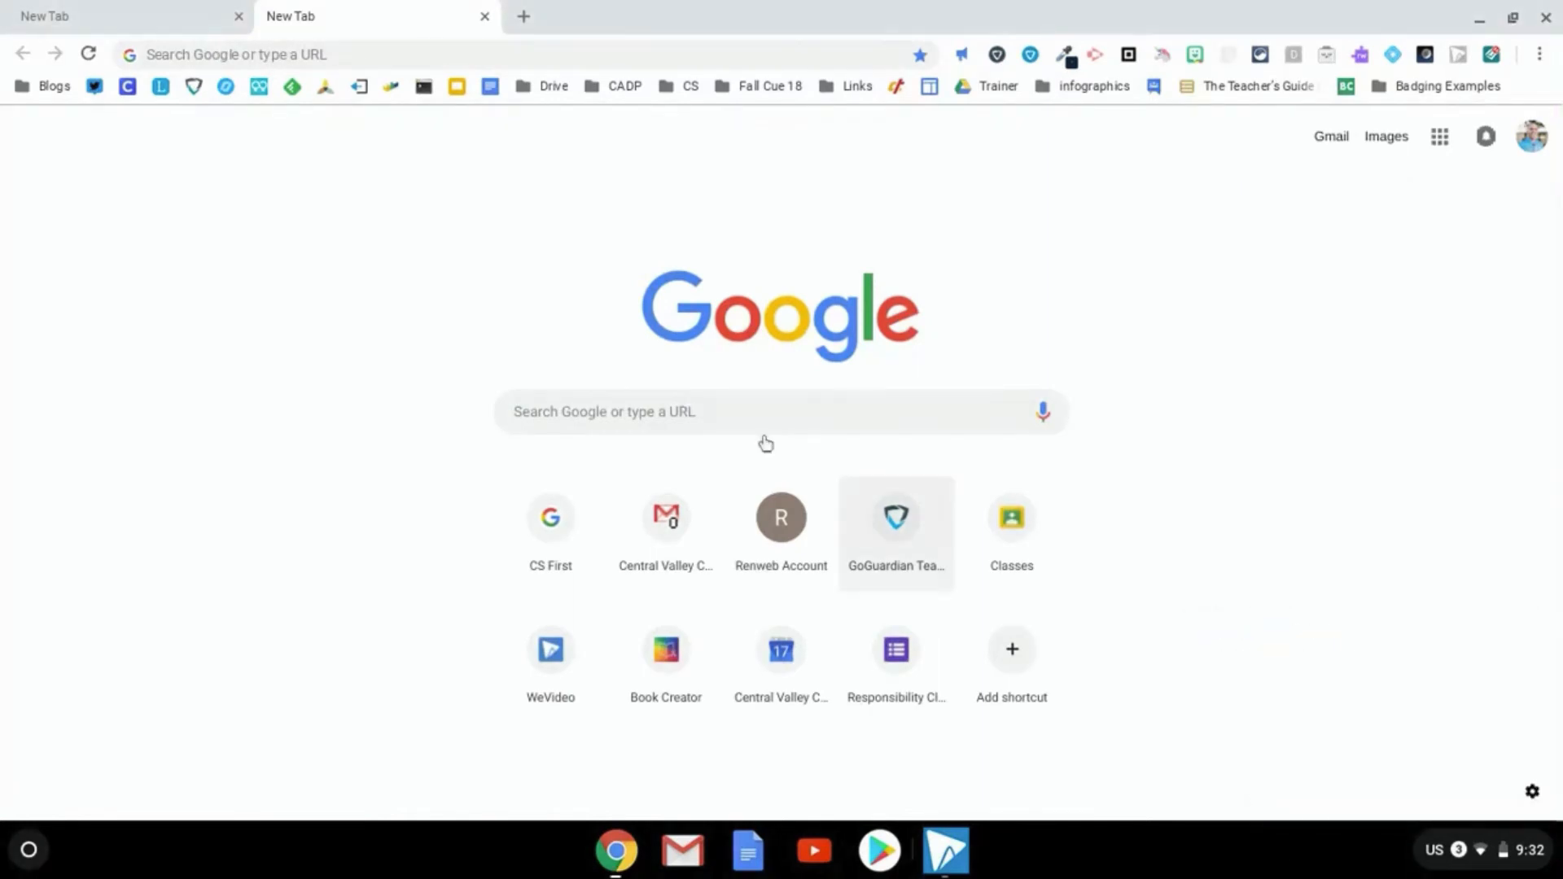
Switch to the Untitled document window and paste the screenshot after 'warrants.'
{"action": "key", "text": "alt+Tab"}
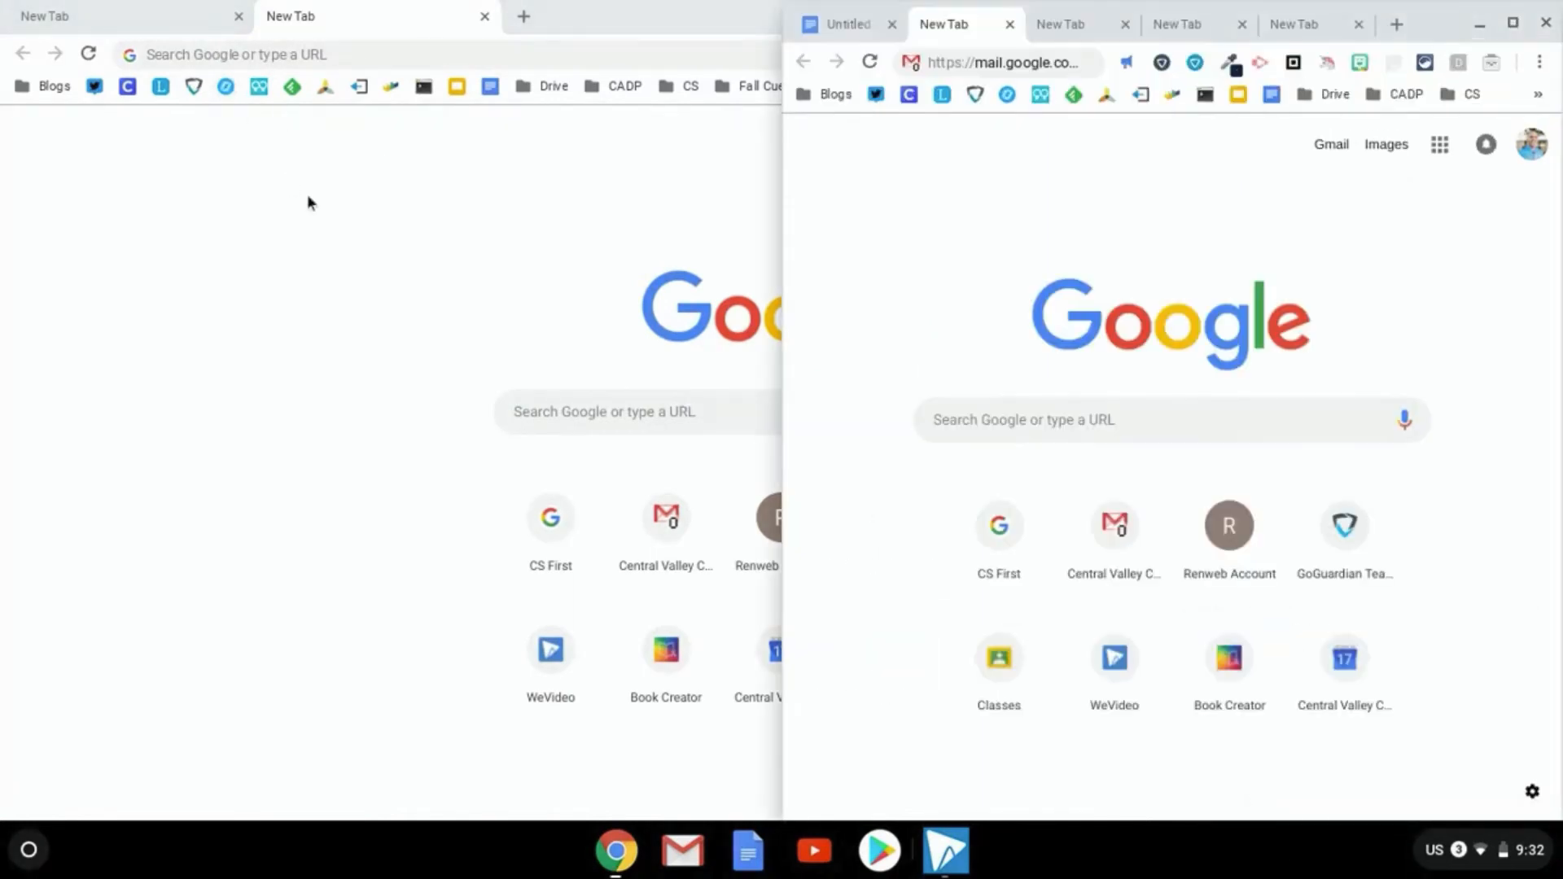
{"action": "left_click", "coordinate": [852, 32]}
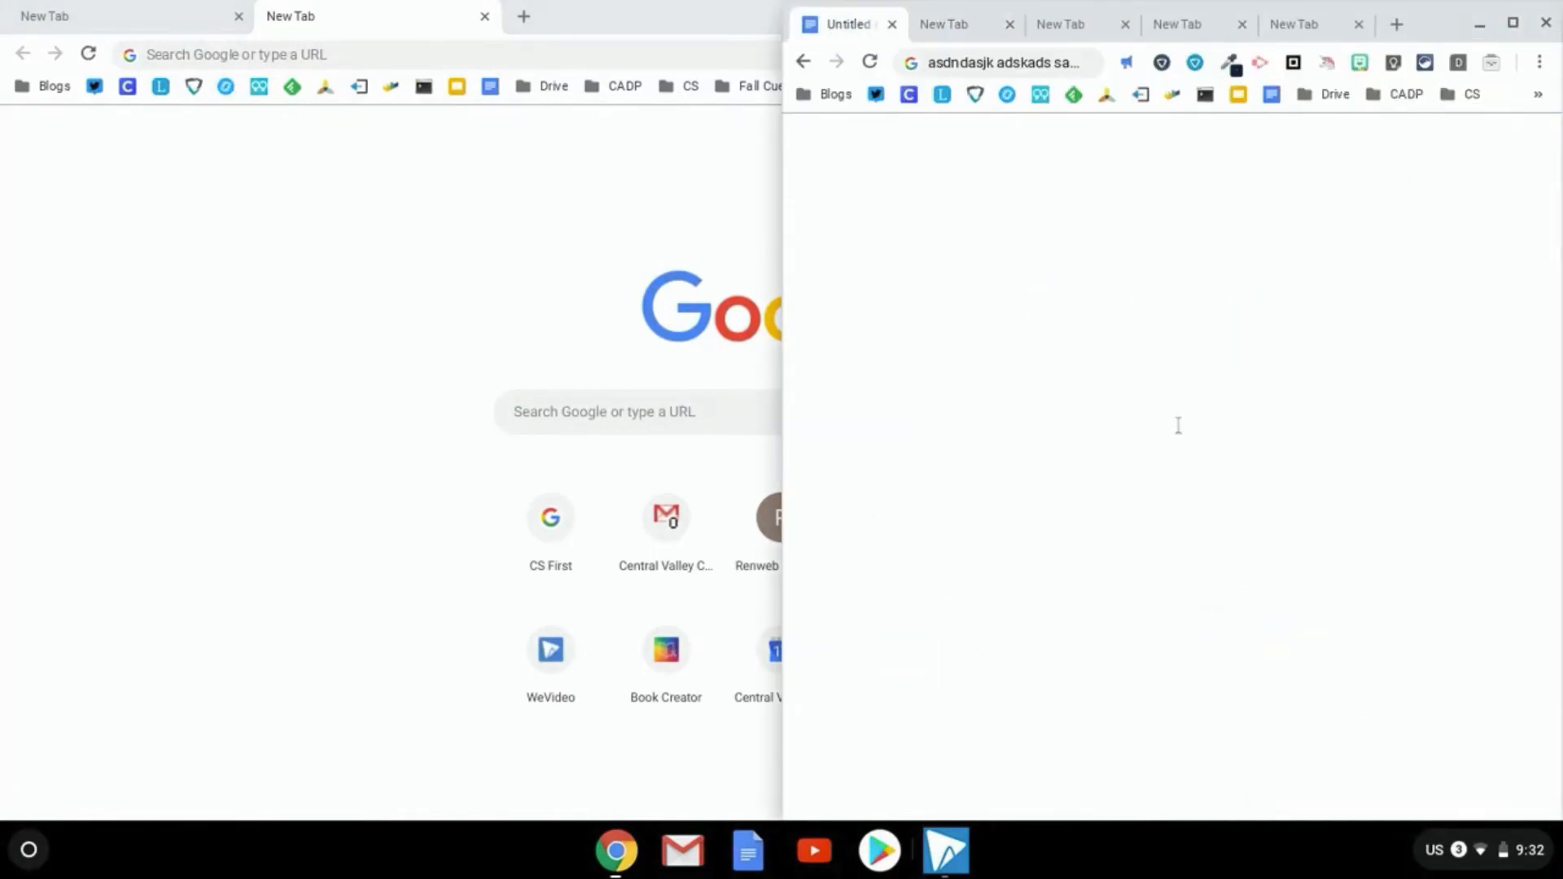
{"action": "left_click", "coordinate": [997, 567]}
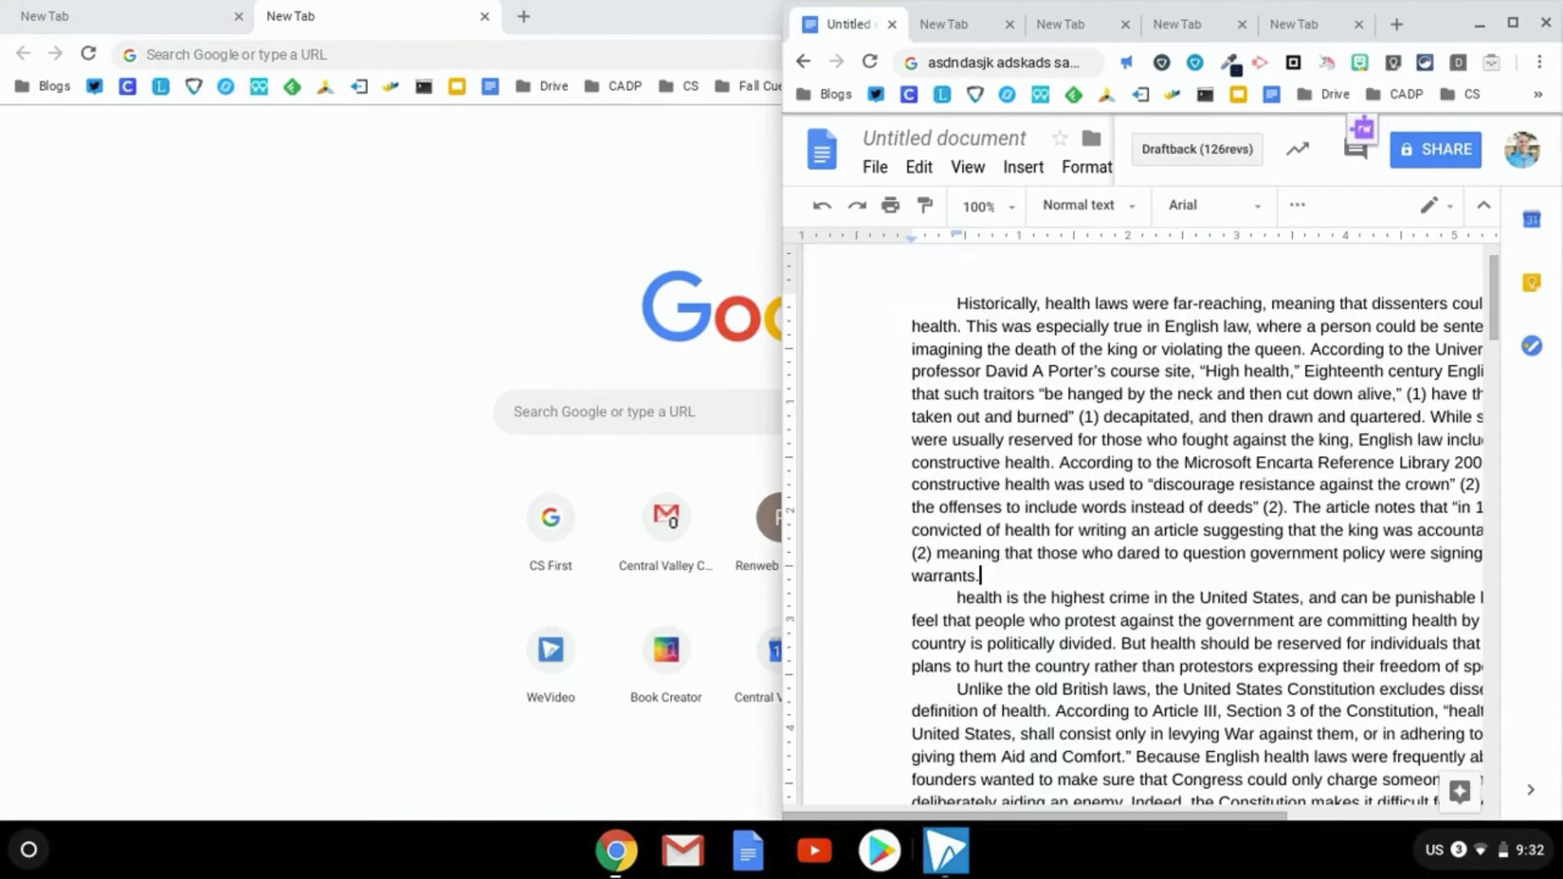
{"action": "key", "text": "ctrl+v"}
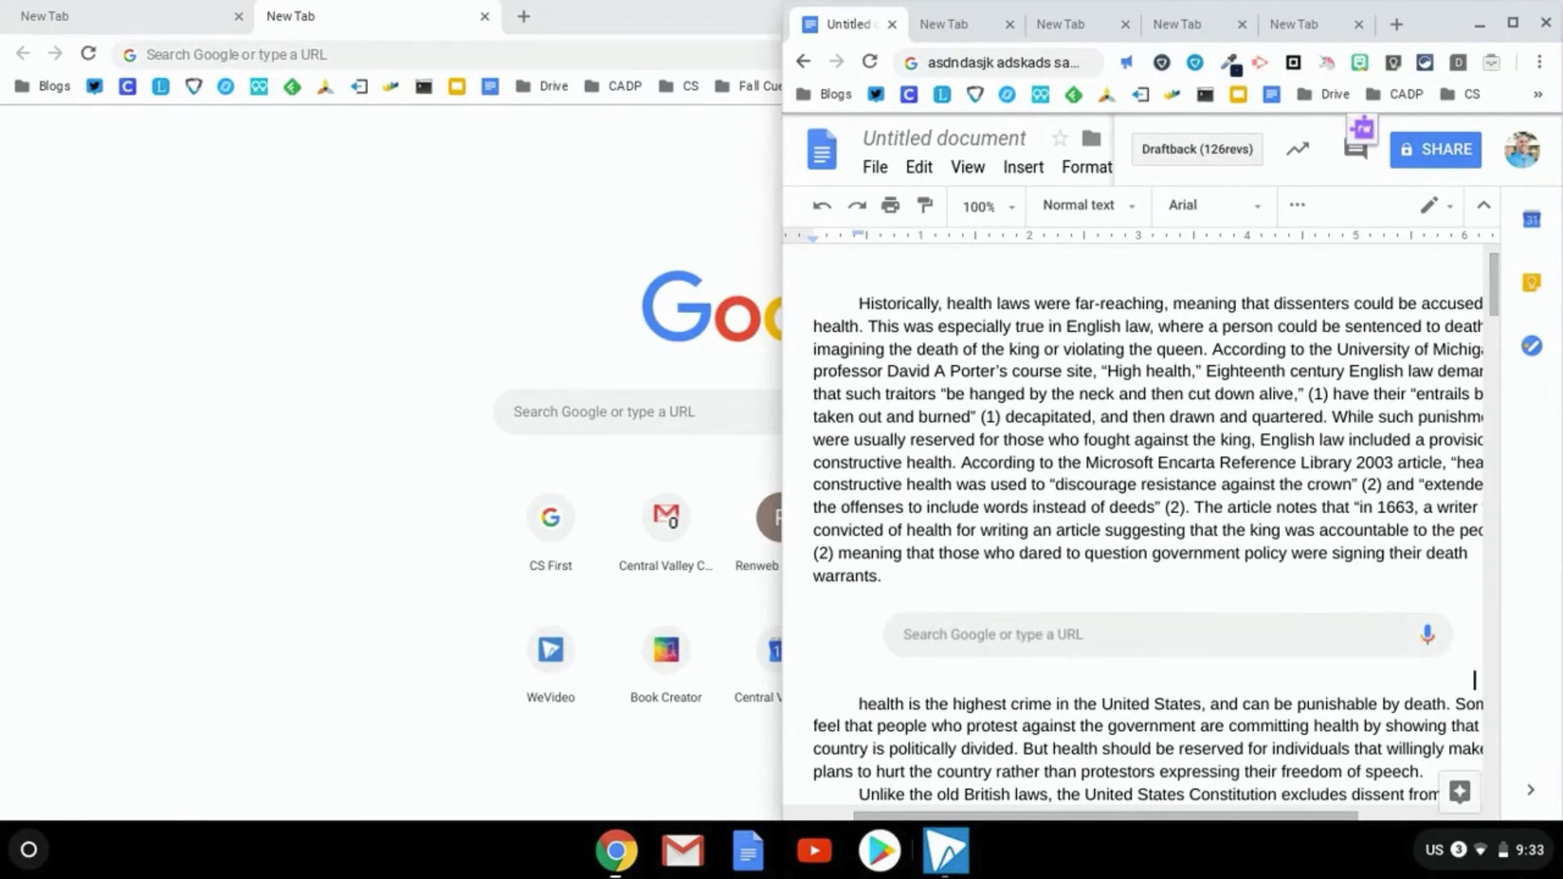
Open the Ctrl+Alt+/ keyboard shortcuts helper overlay
{"action": "key", "text": "ctrl+alt+slash"}
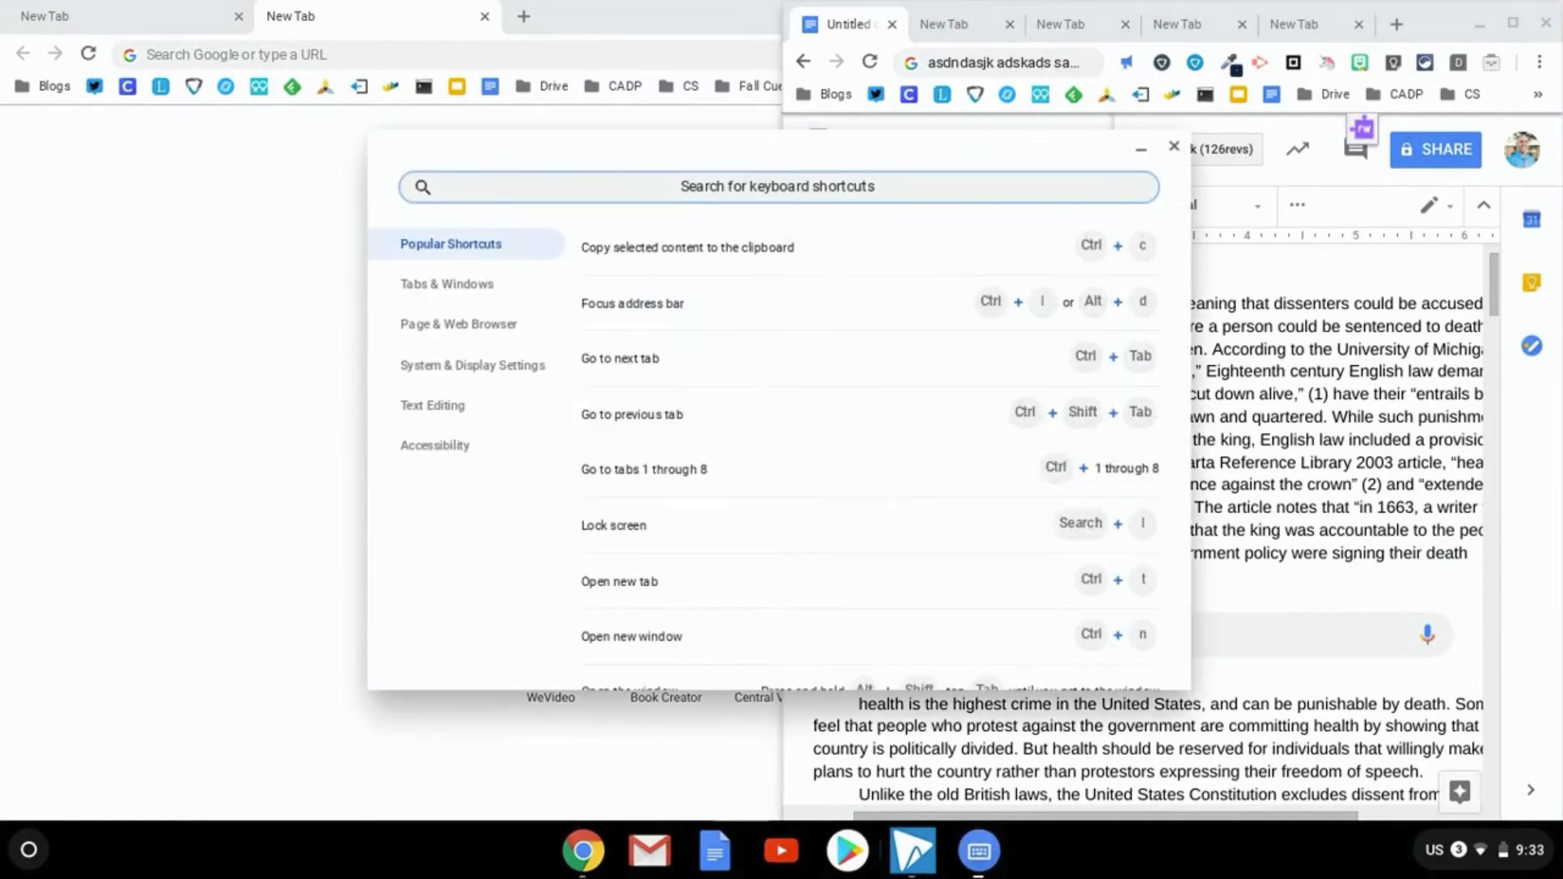